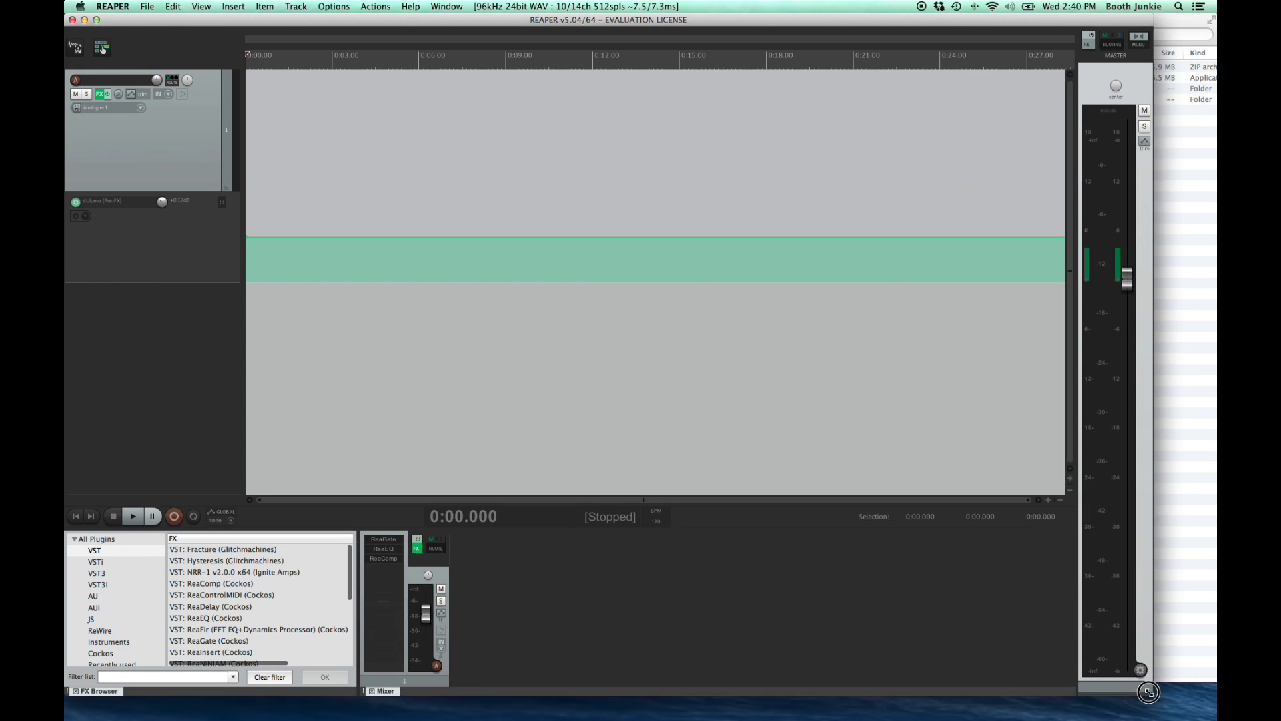
Save the project as 'Project 1' in REAPER Media and record a short first take.
left_click_drag(1148, 692, 800, 681)
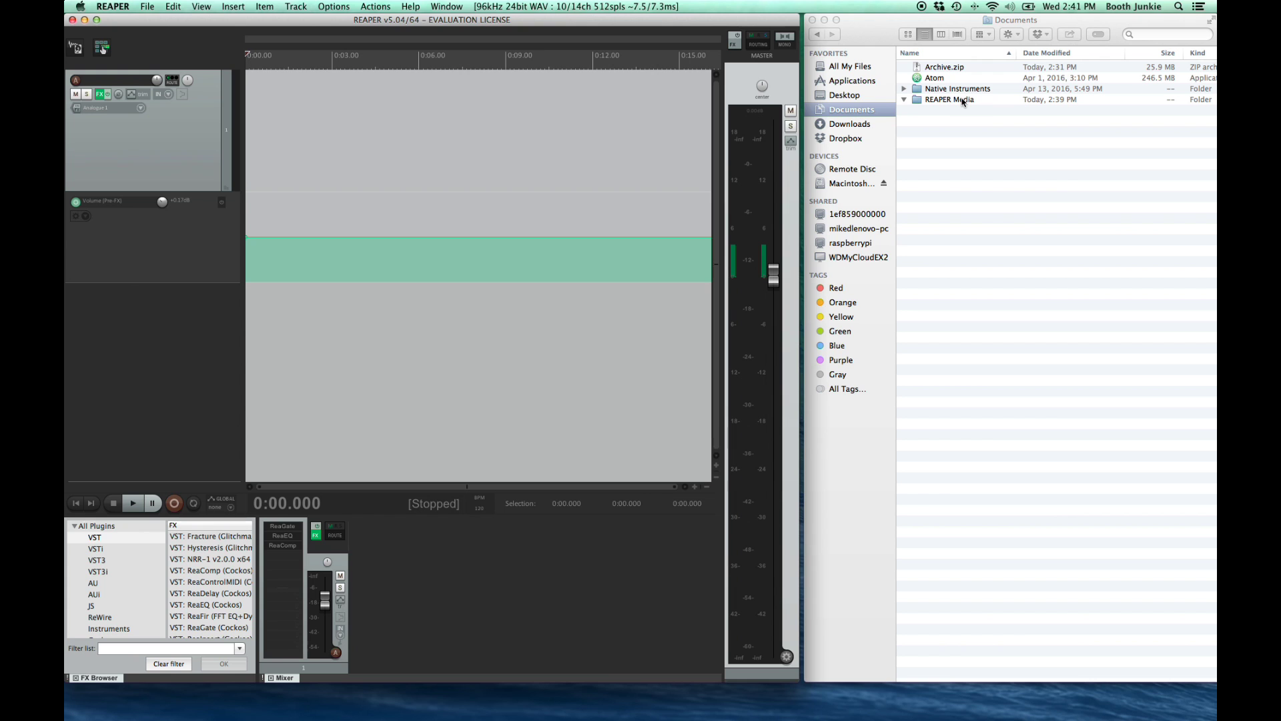
left_click(148, 7)
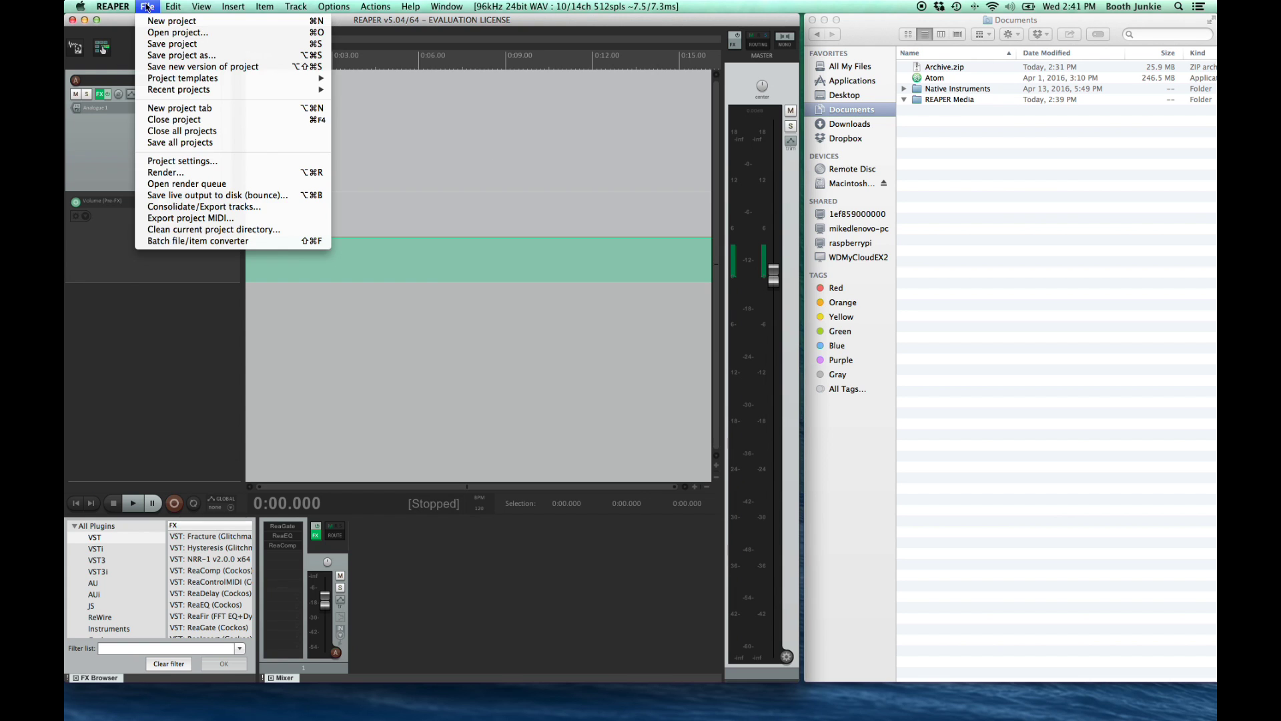
left_click(173, 43)
type("Project 1")
left_click(817, 386)
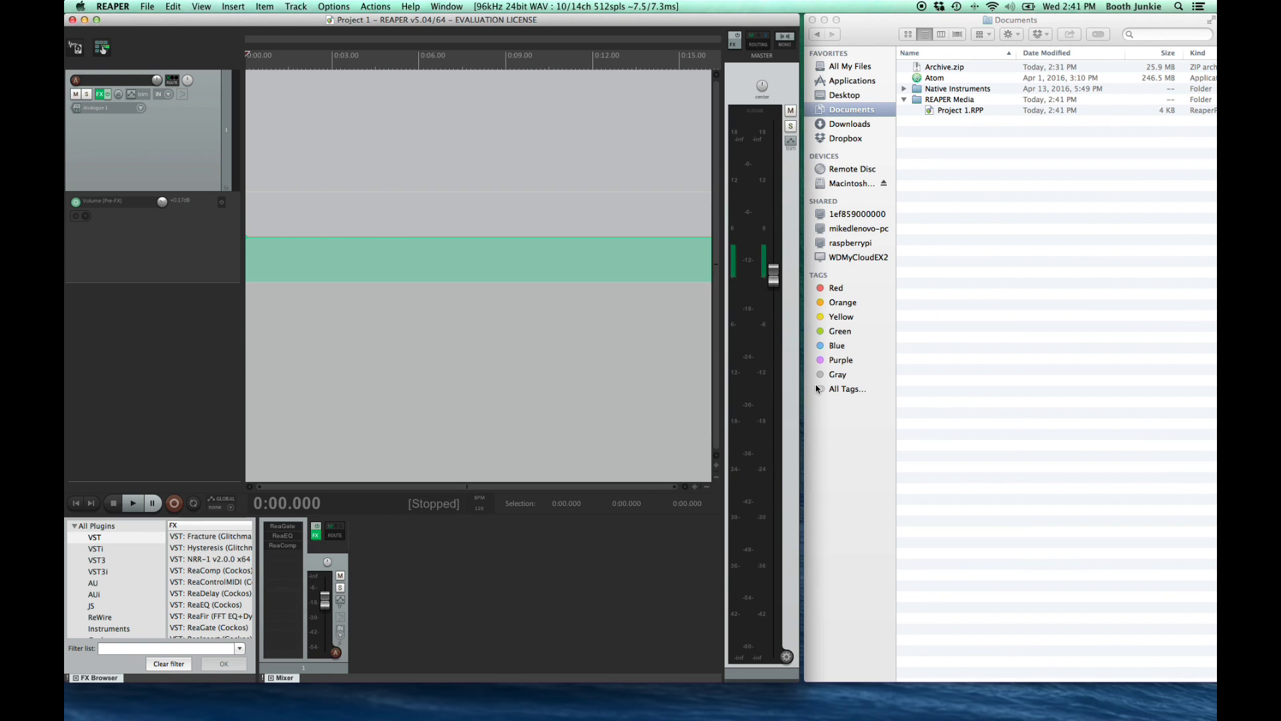
key("super+r")
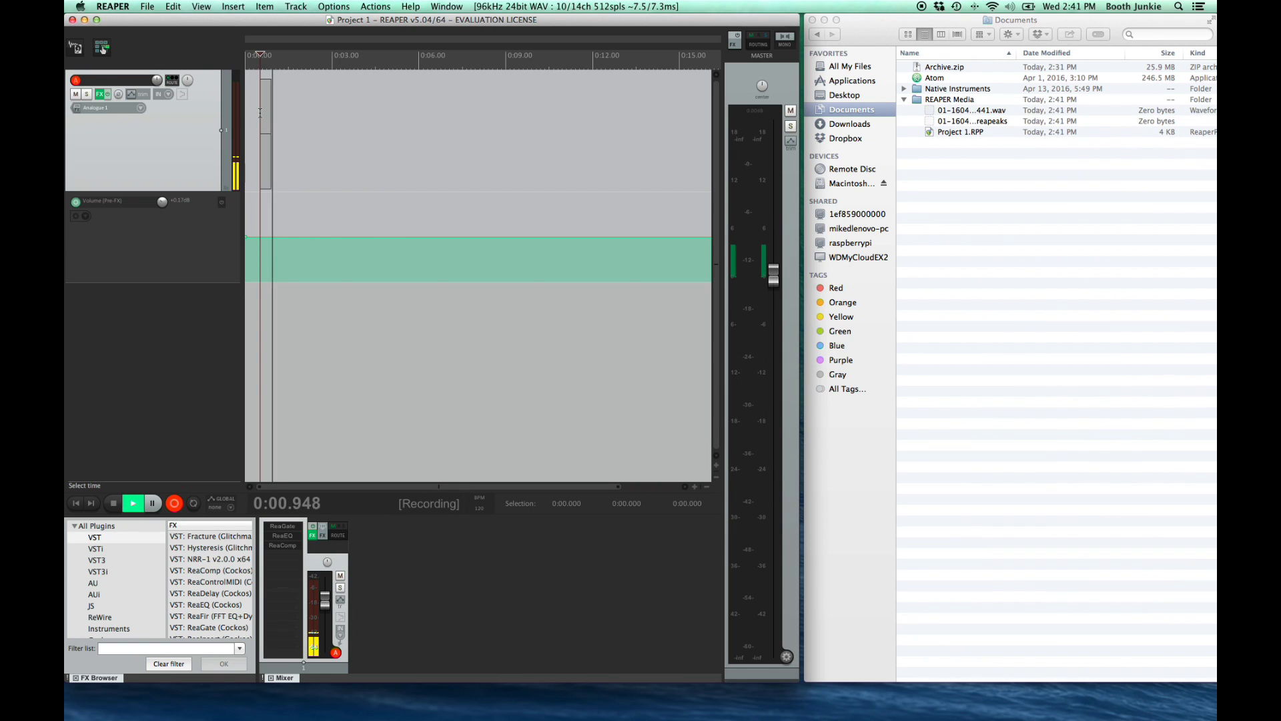
key("space")
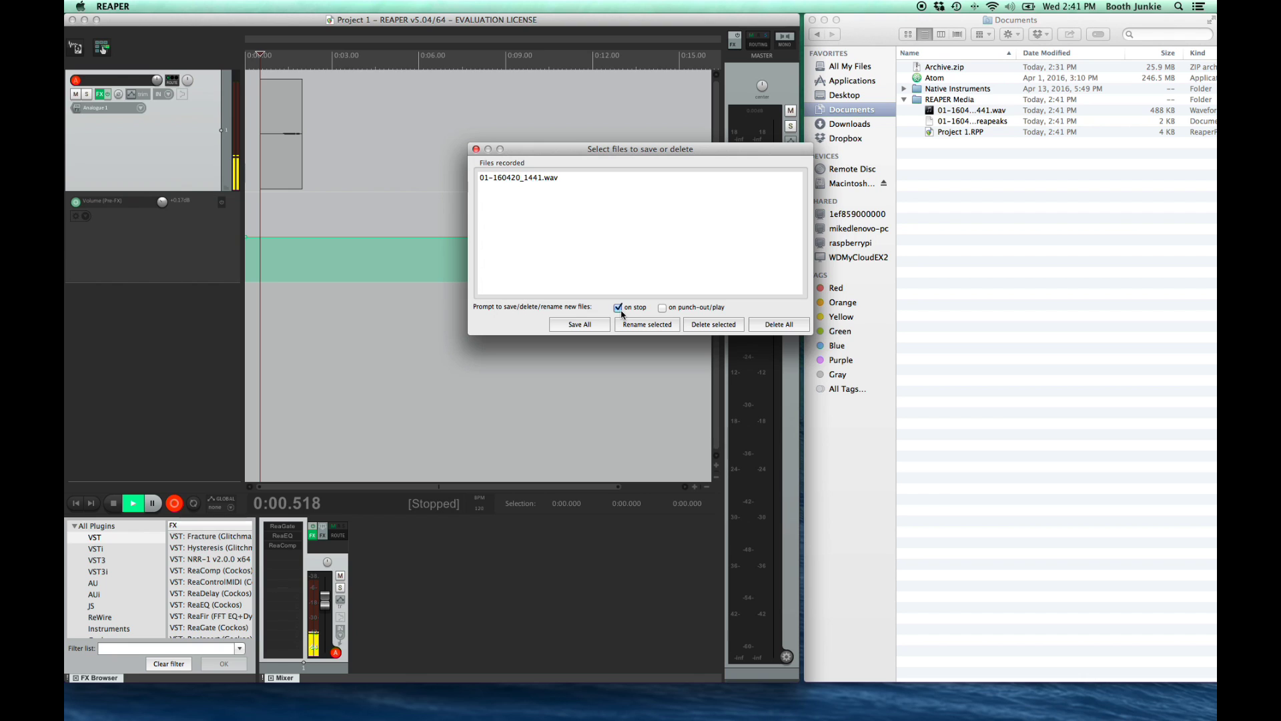
Keep the first take with the after-recording prompt turned off, then record a second take from about 0:03.
left_click(620, 311)
left_click(579, 324)
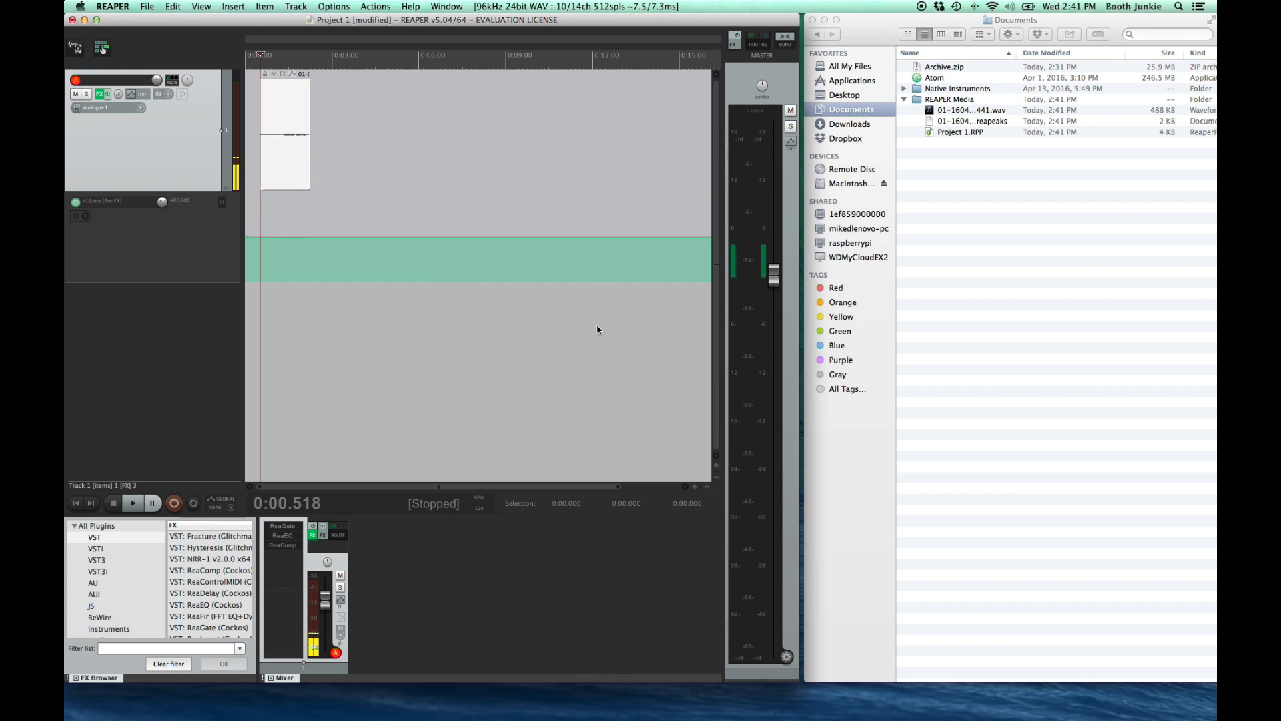
left_click(333, 120)
key("super+r")
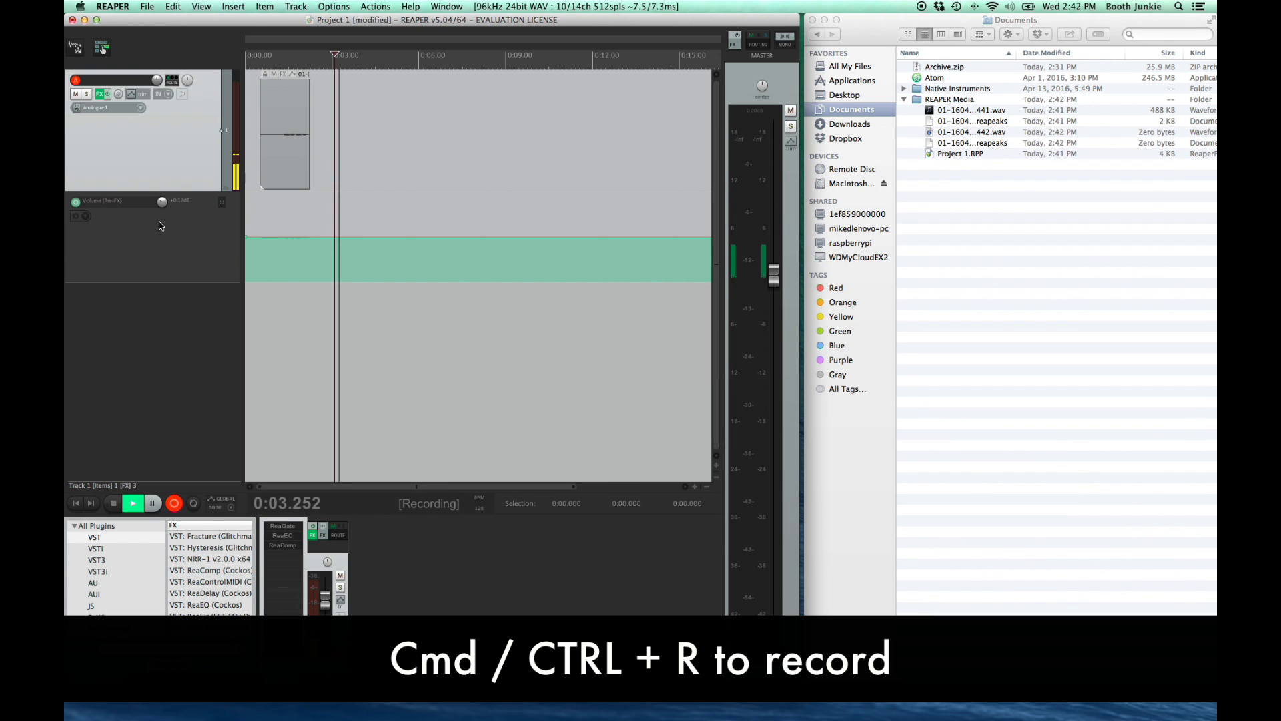
key("space")
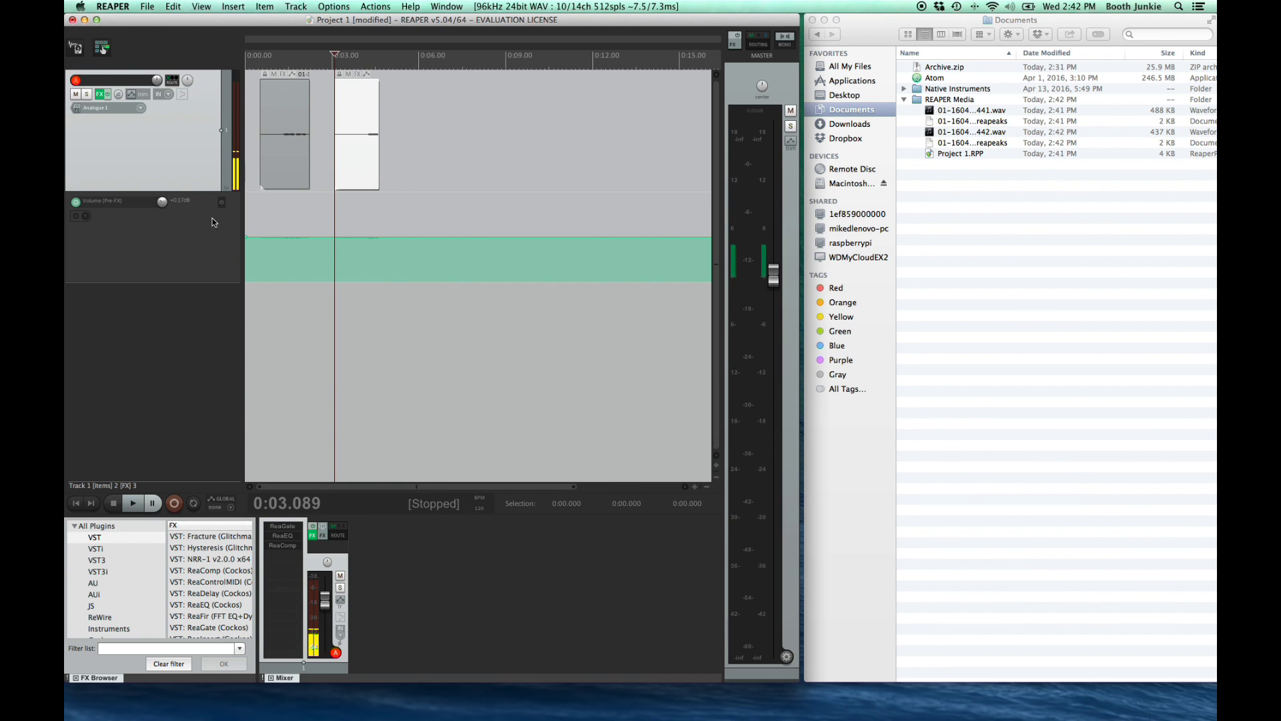
Save the project again and widen Finder's Name column to show full file names.
left_click(147, 6)
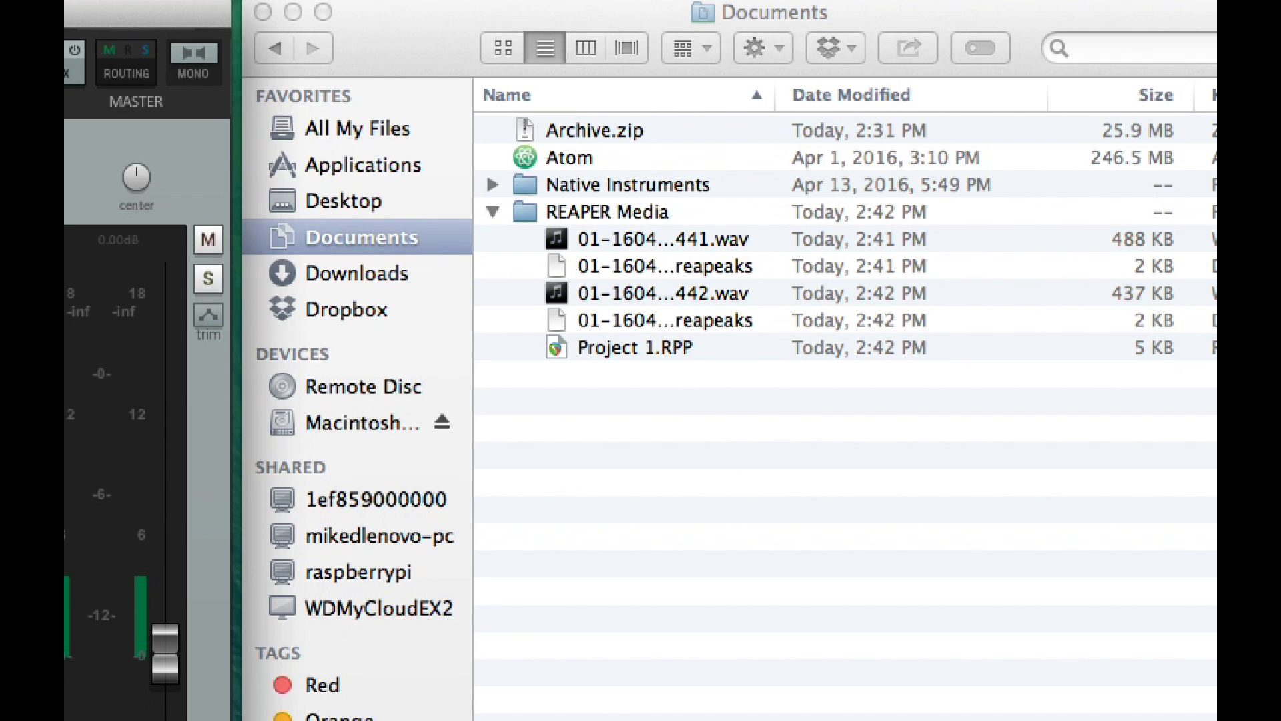
key("super+s")
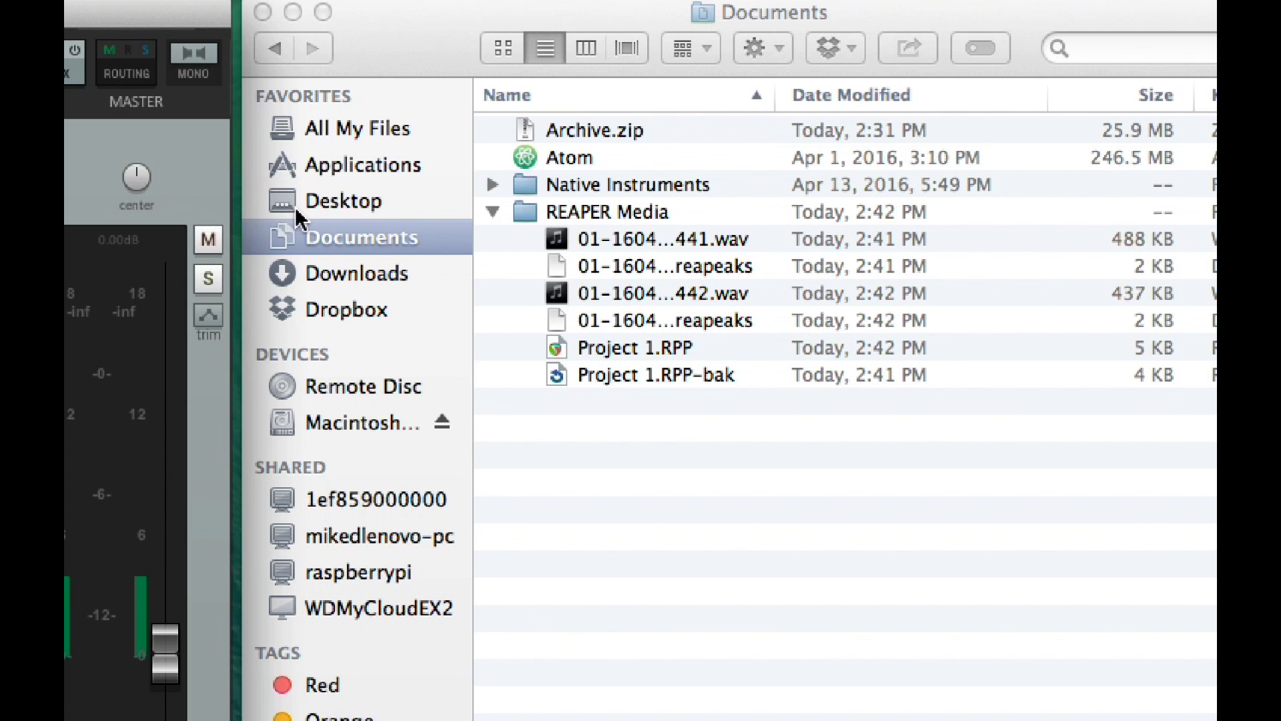
left_click(611, 352)
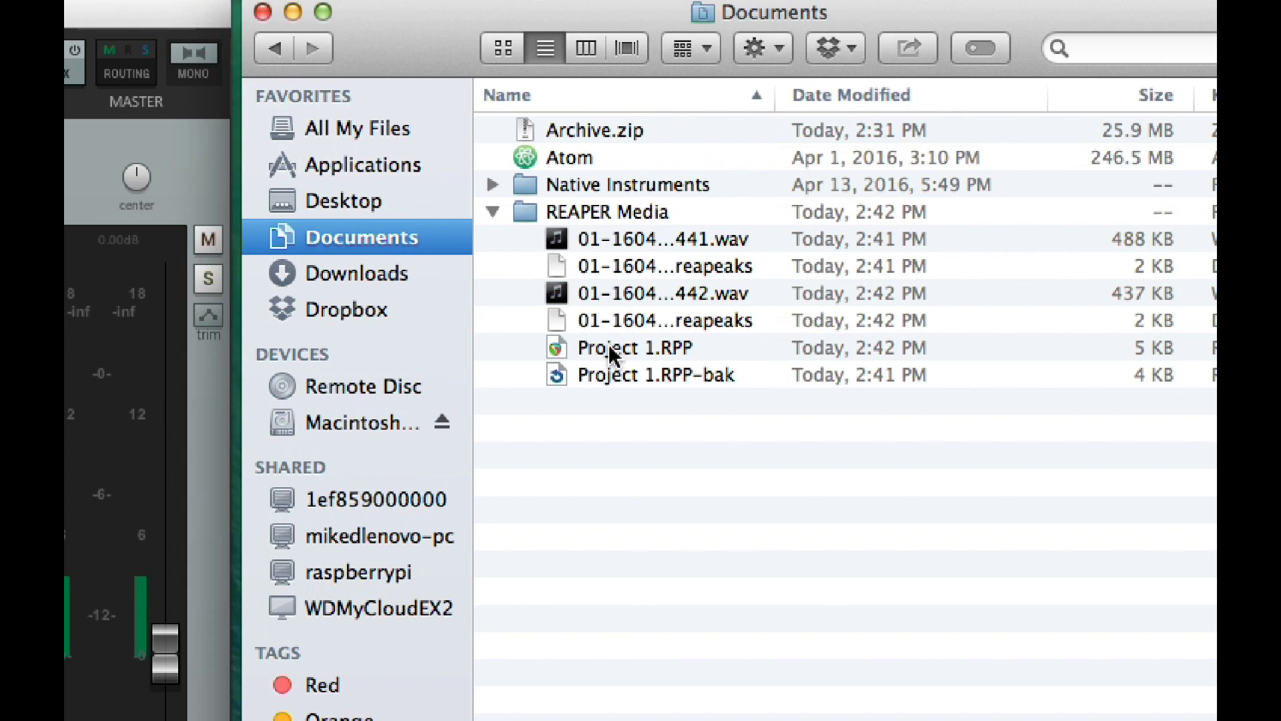
left_click_drag(781, 100, 926, 105)
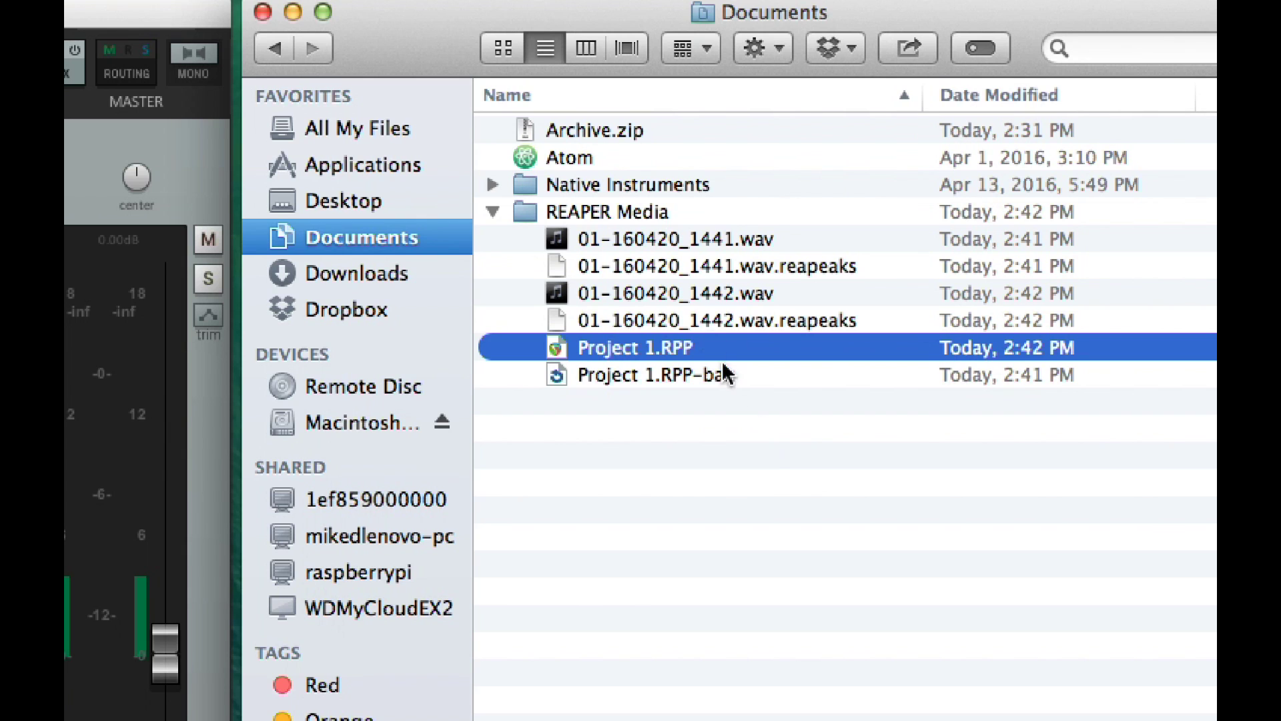
Select both recordings and the first recording's .reapeaks peak file in REAPER Media.
left_click(638, 245)
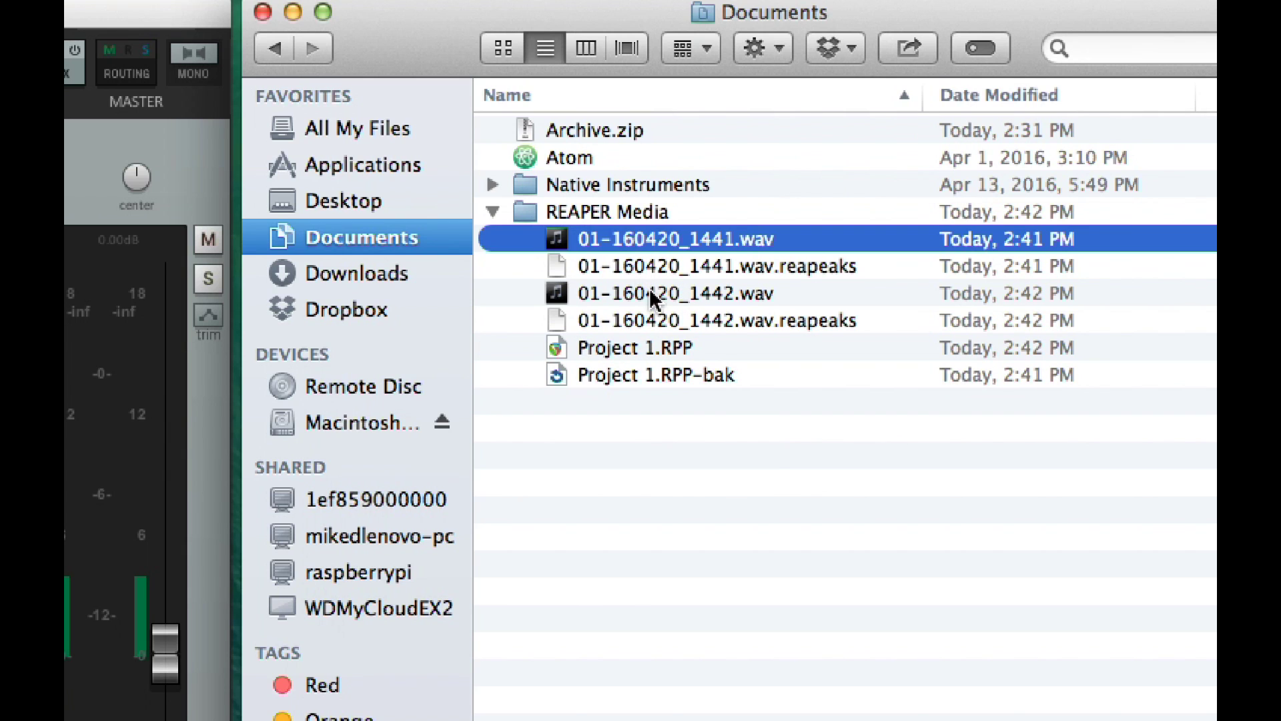
left_click(651, 296)
left_click(649, 242)
left_click(659, 273)
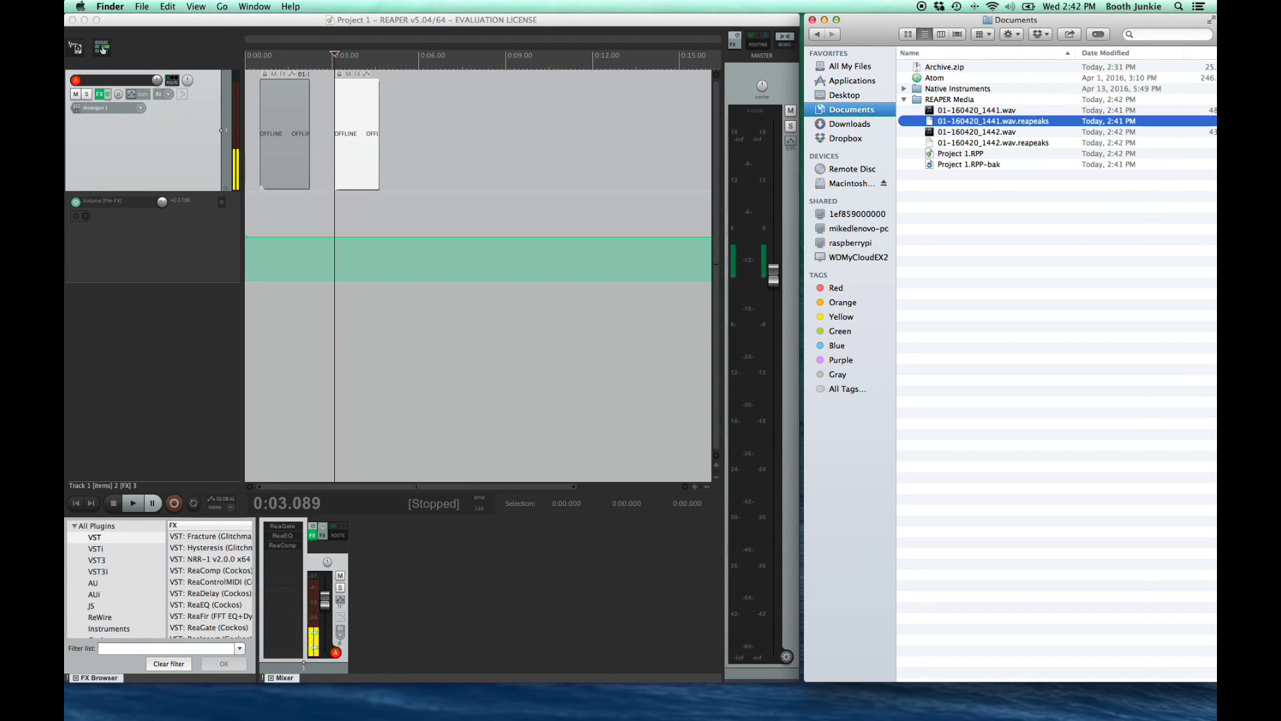
Move both recordings' .reapeaks files to the Trash and return to REAPER to rebuild peaks.
left_click(985, 142)
right_click(985, 142)
key("Escape")
key("shift+Down")
left_click(978, 121)
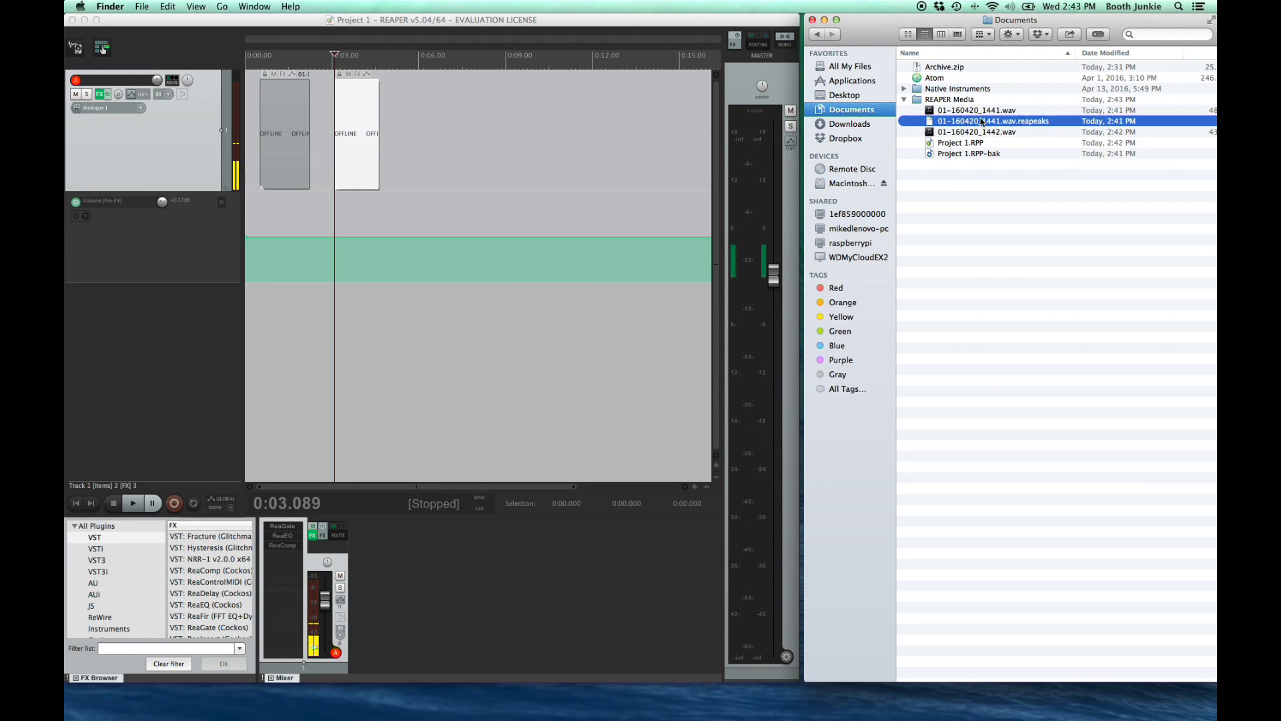
right_click(978, 121)
left_click(1001, 149)
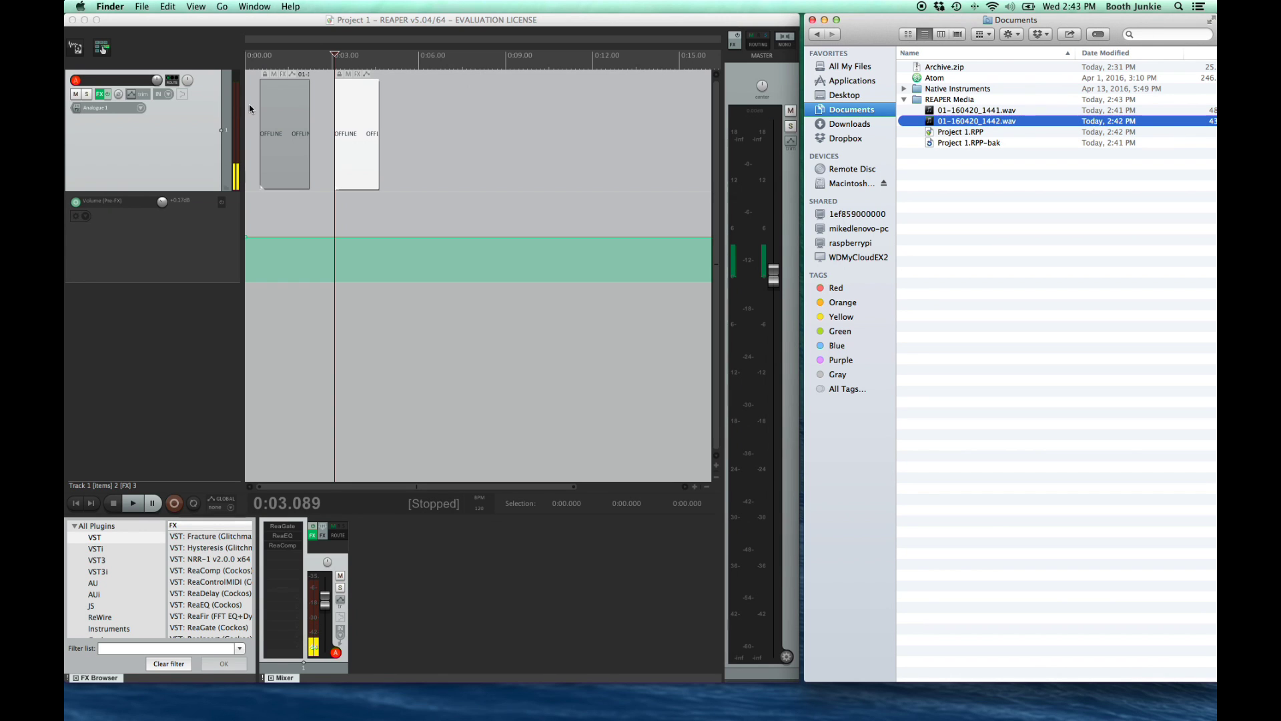
left_click(334, 62)
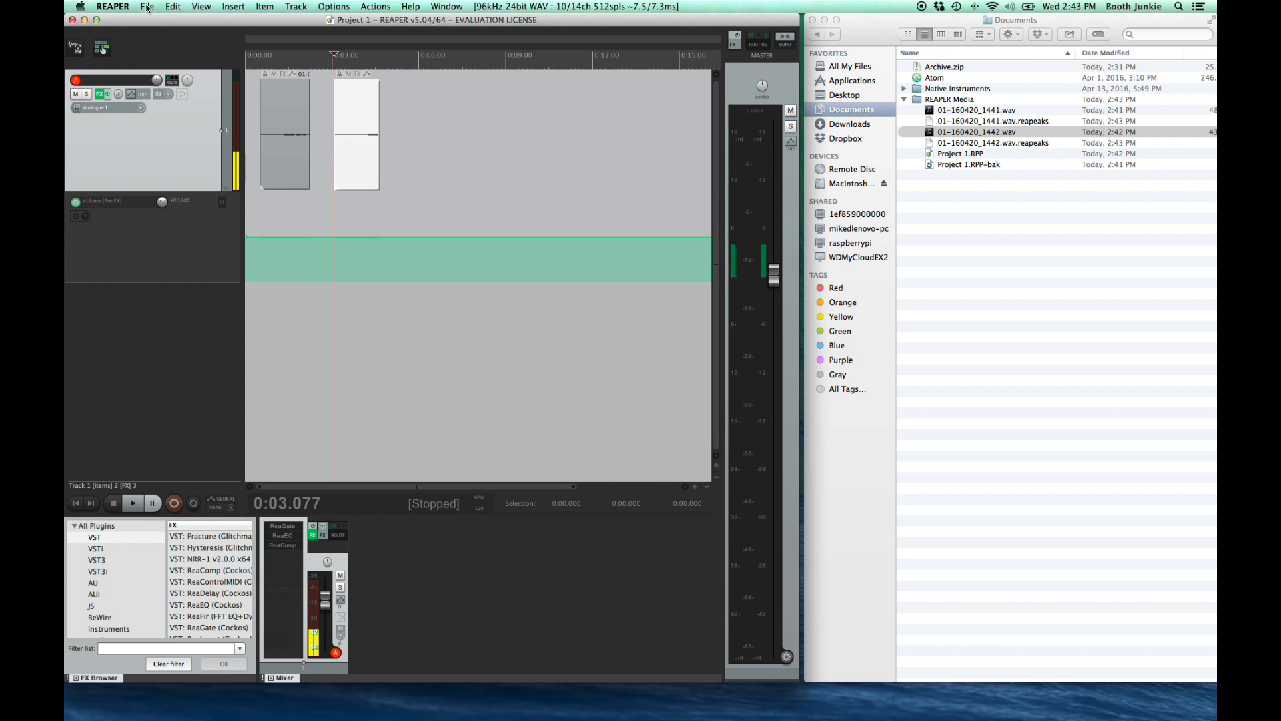
Set the project media path to 'Media' in Project settings.
left_click(148, 8)
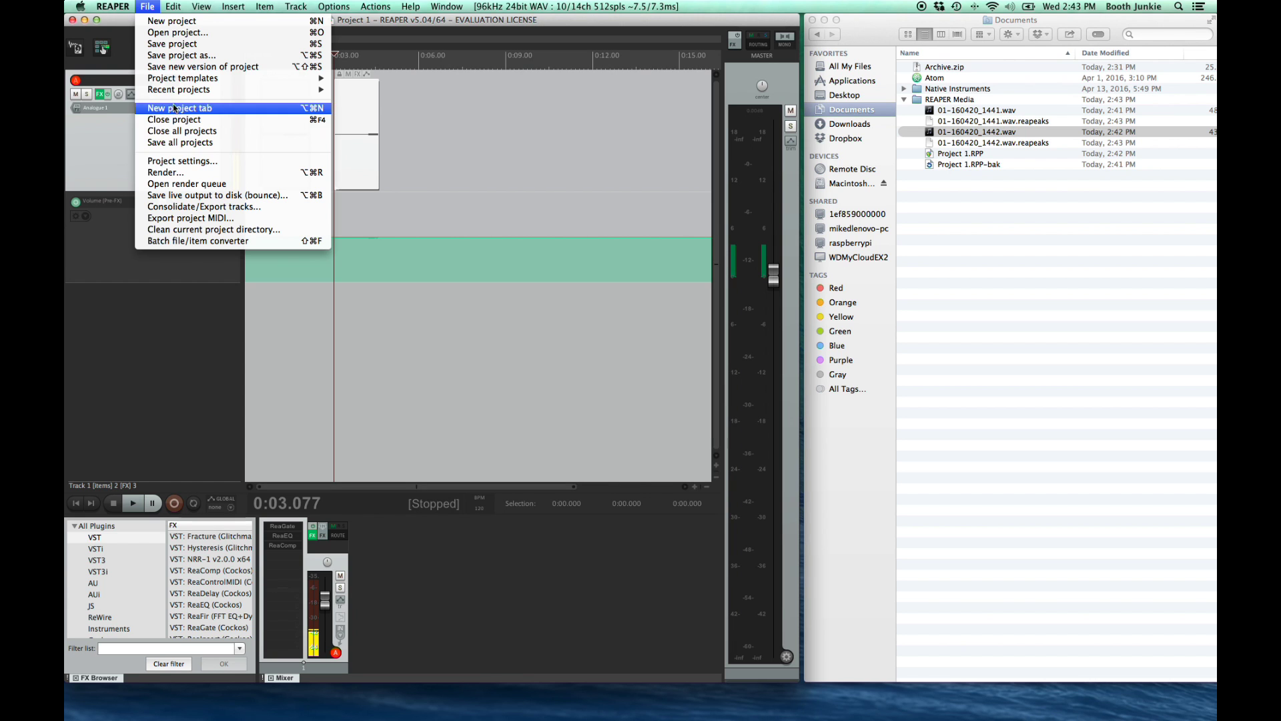
left_click(181, 161)
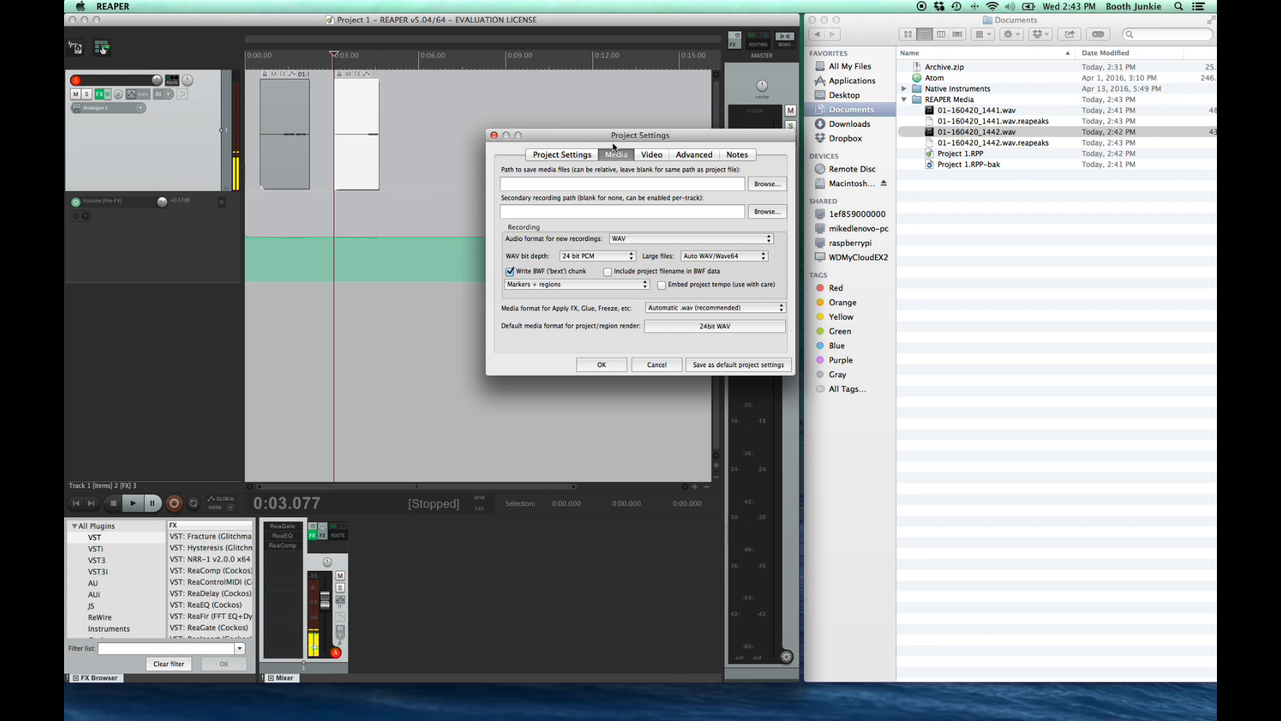
left_click(614, 184)
type("Media")
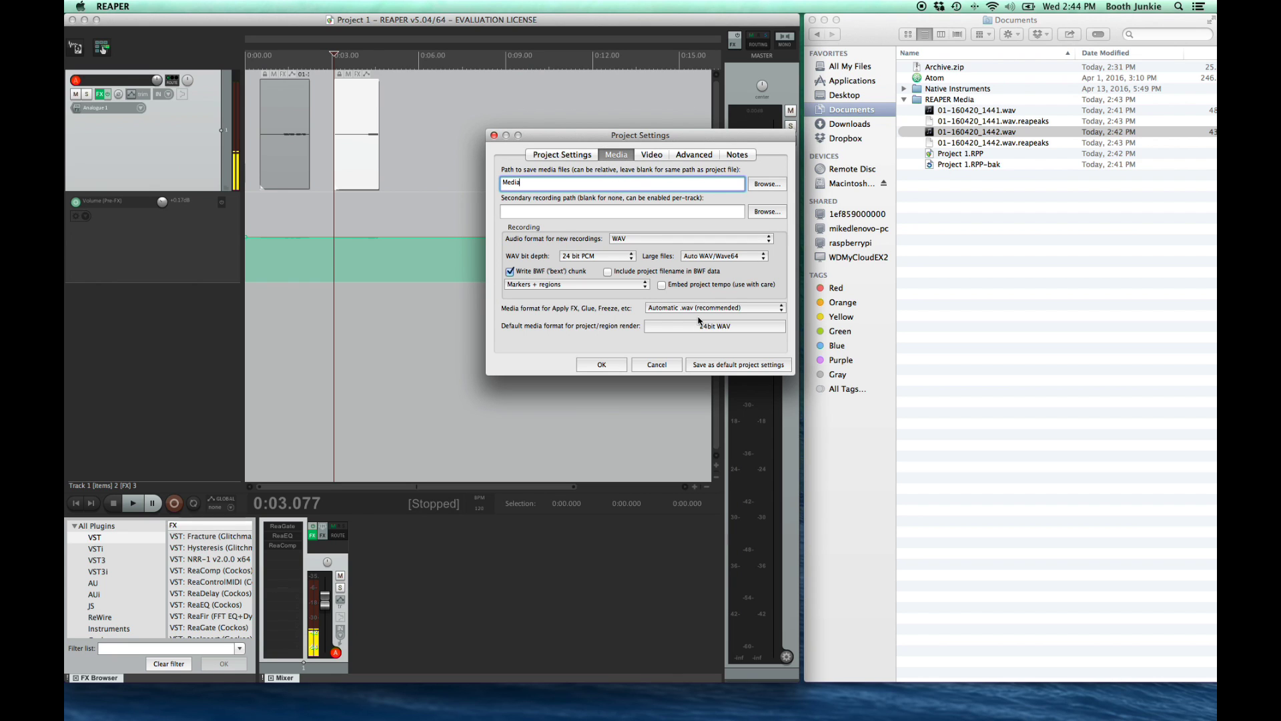
left_click(608, 362)
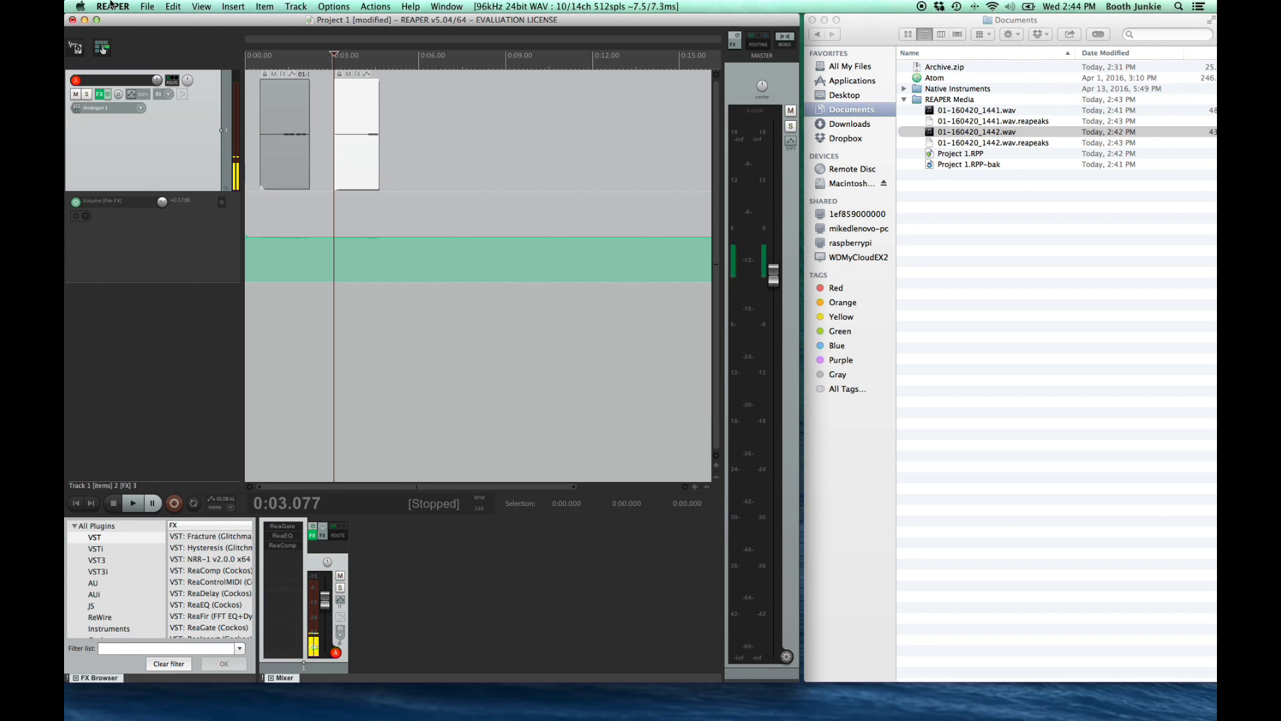
Save the project as a template, overwriting the existing 'VO Template'.
left_click(147, 6)
mouse_move(168, 78)
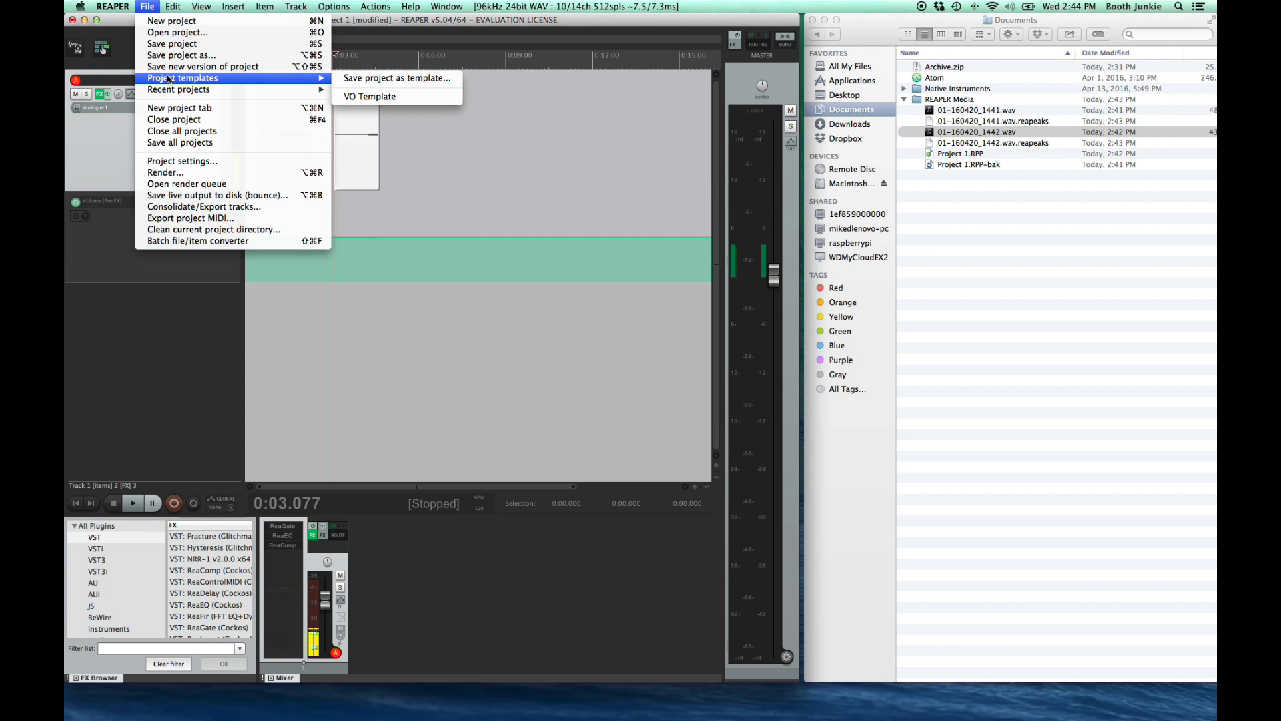
left_click(347, 79)
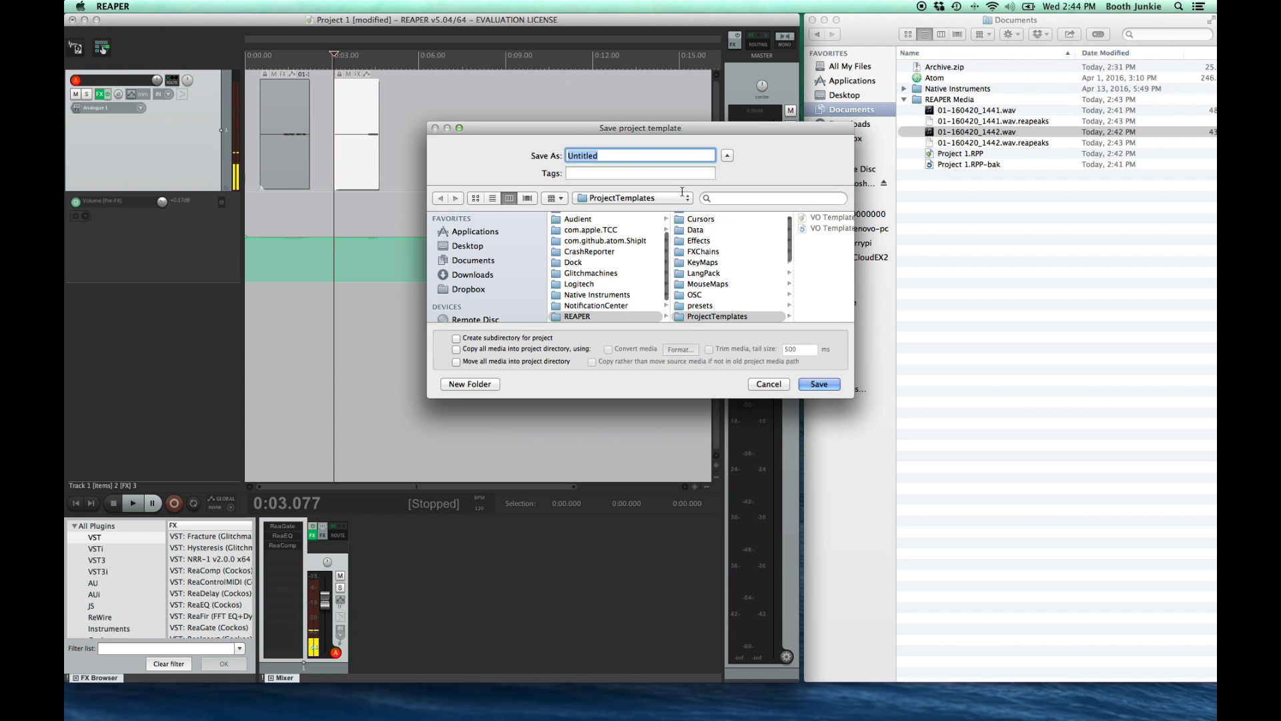
left_click(831, 217)
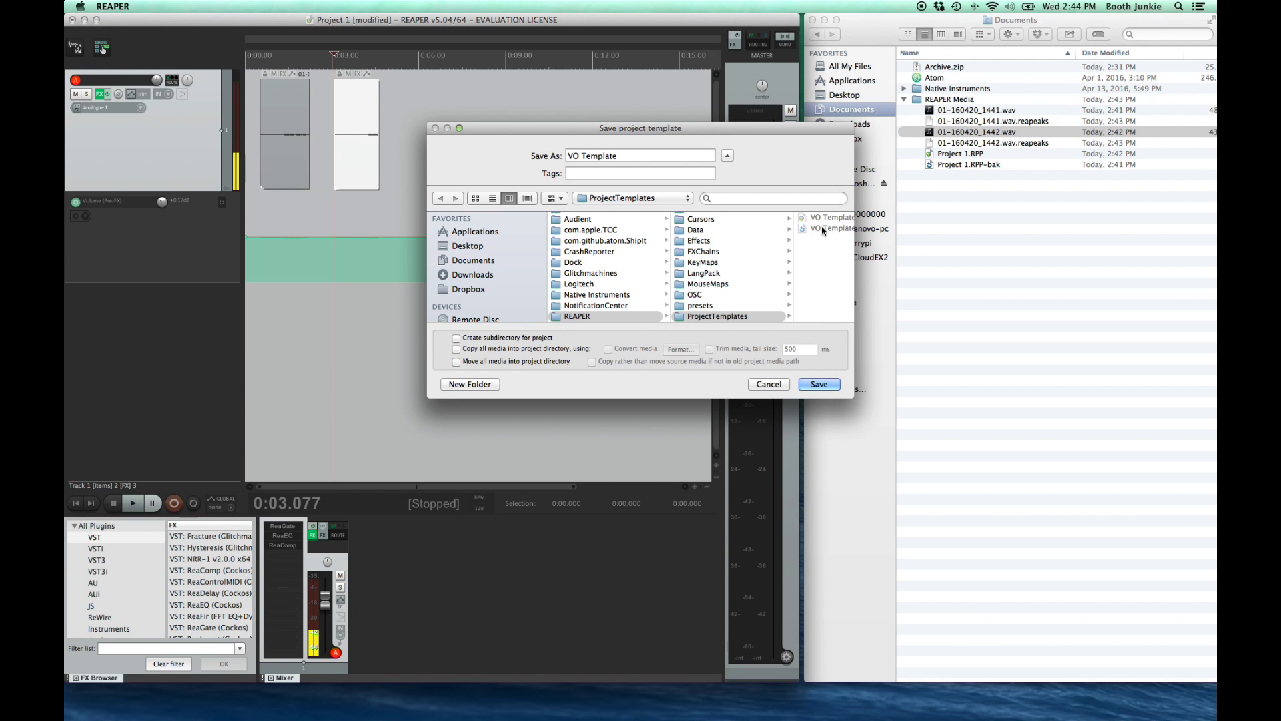
left_click(817, 385)
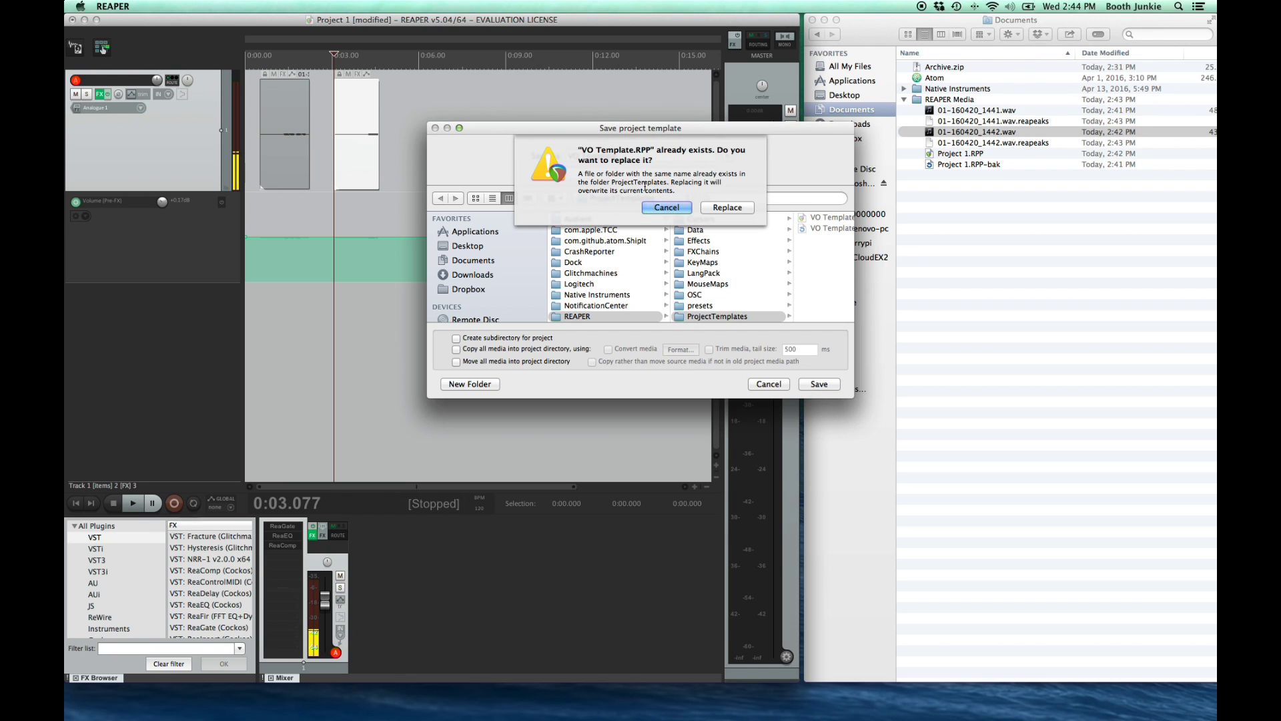
left_click(711, 208)
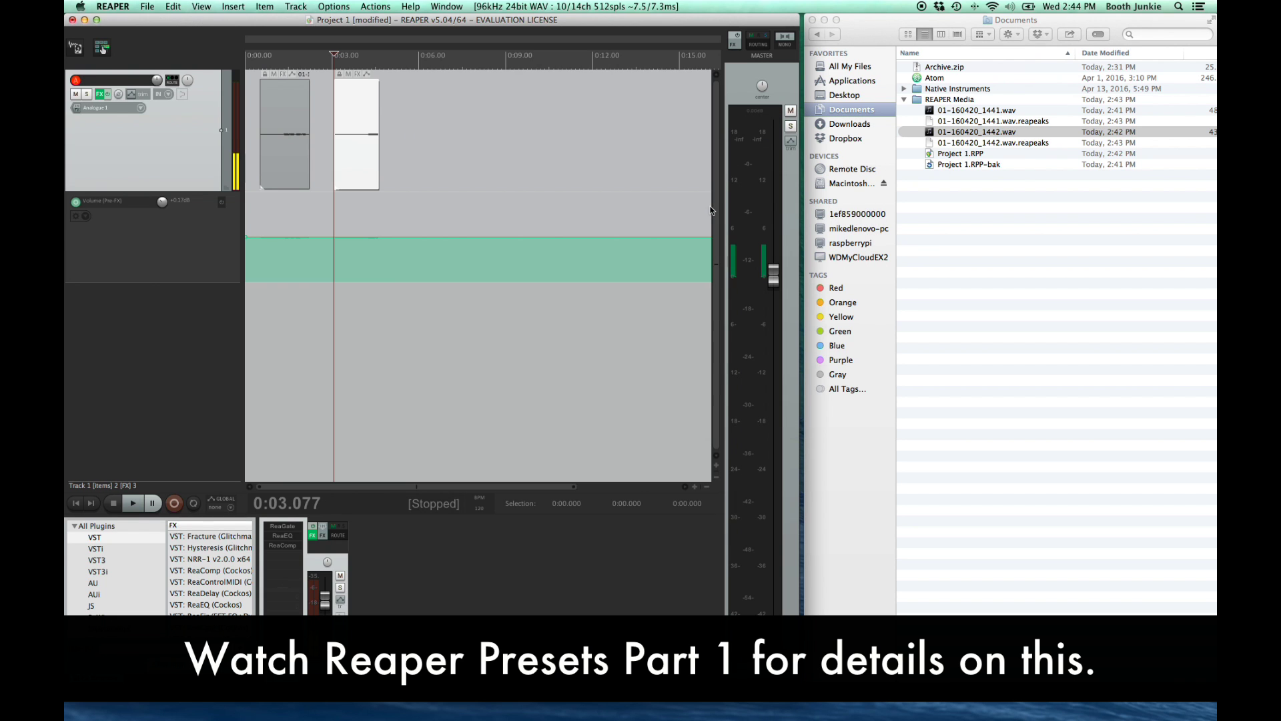
View the Project page of REAPER Preferences and close it with OK.
left_click(113, 6)
left_click(121, 41)
left_click(503, 265)
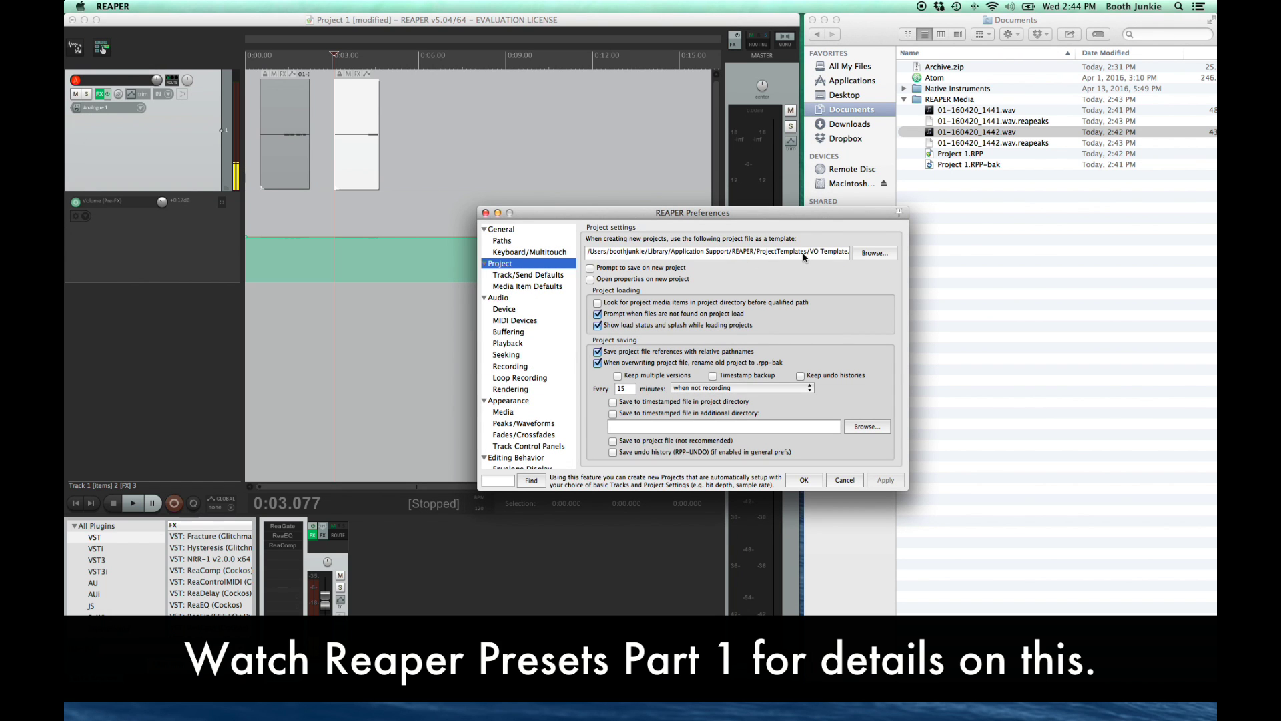
left_click(804, 480)
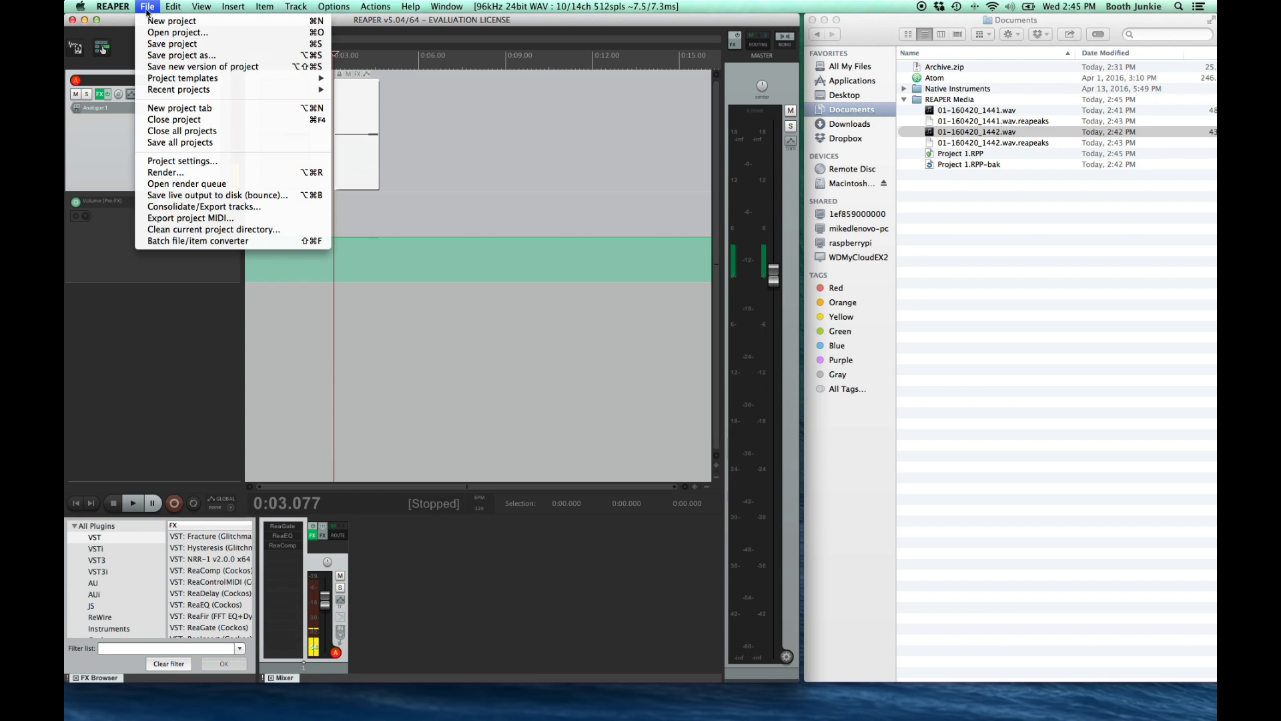
Enable Prompt to save on new projects, timestamped backups and kept undo histories in Project preferences.
mouse_move(115, 10)
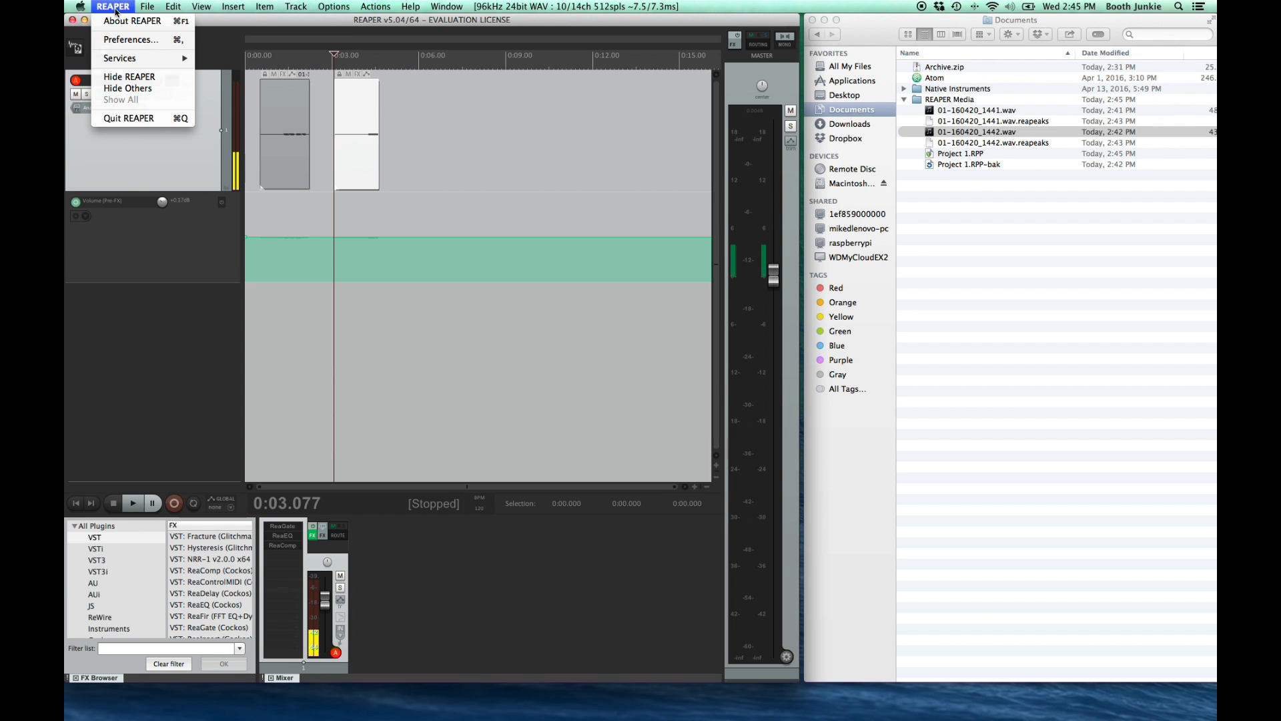
left_click(126, 40)
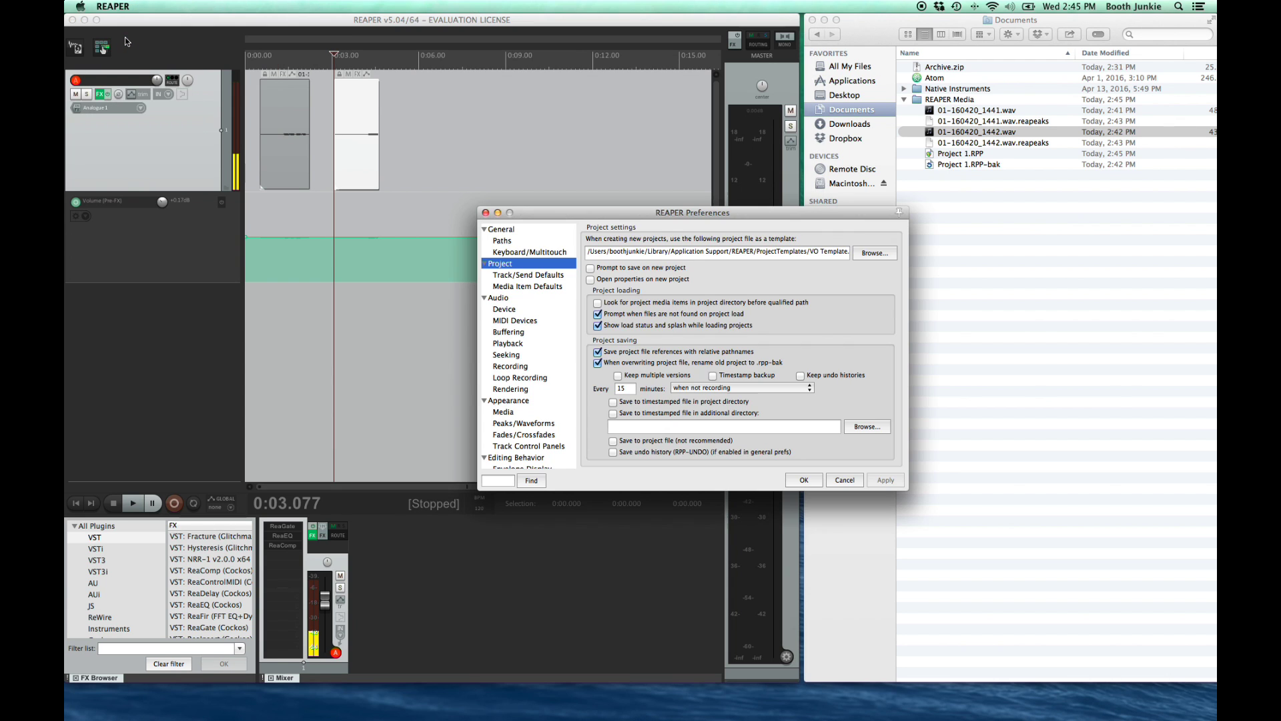
left_click(506, 266)
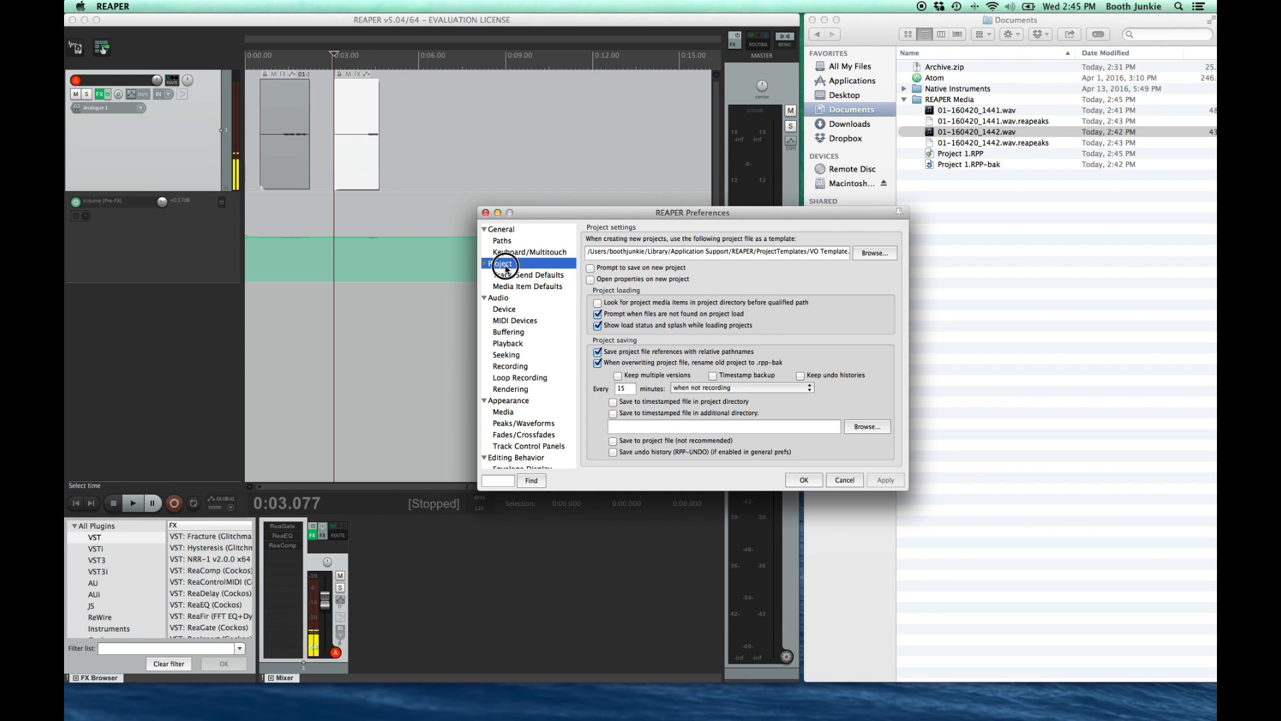
left_click(591, 269)
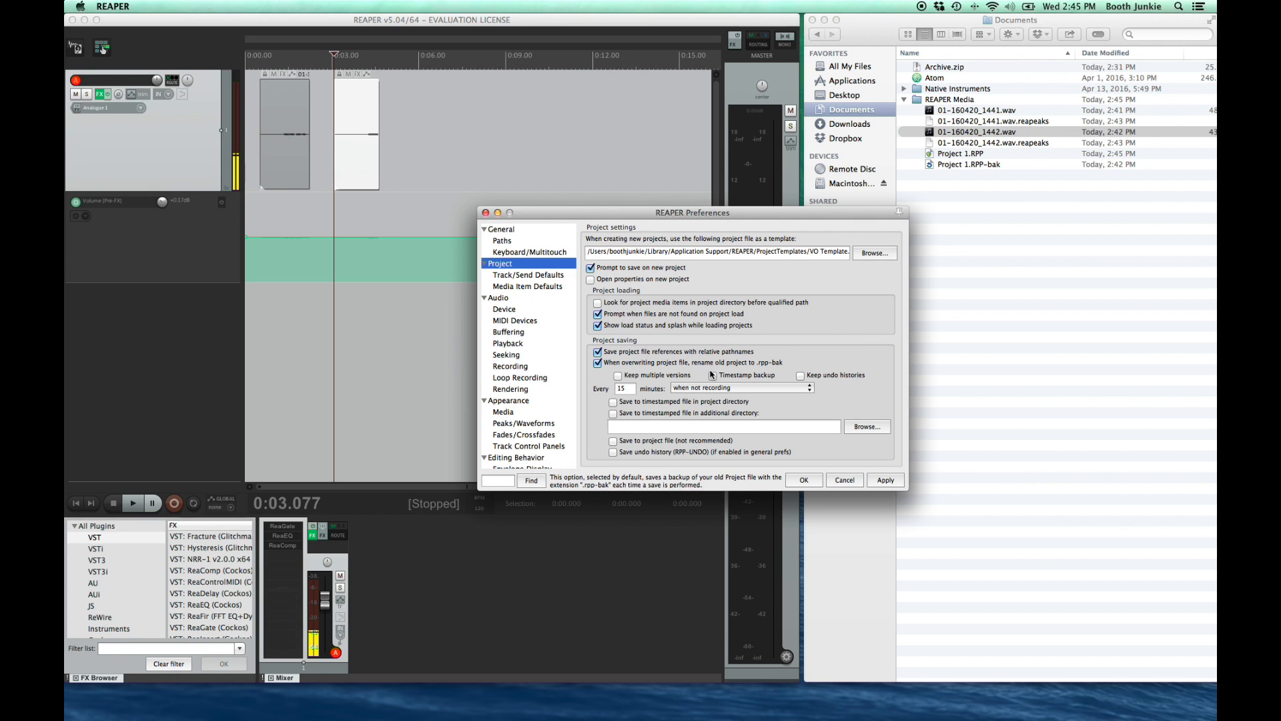
left_click(713, 375)
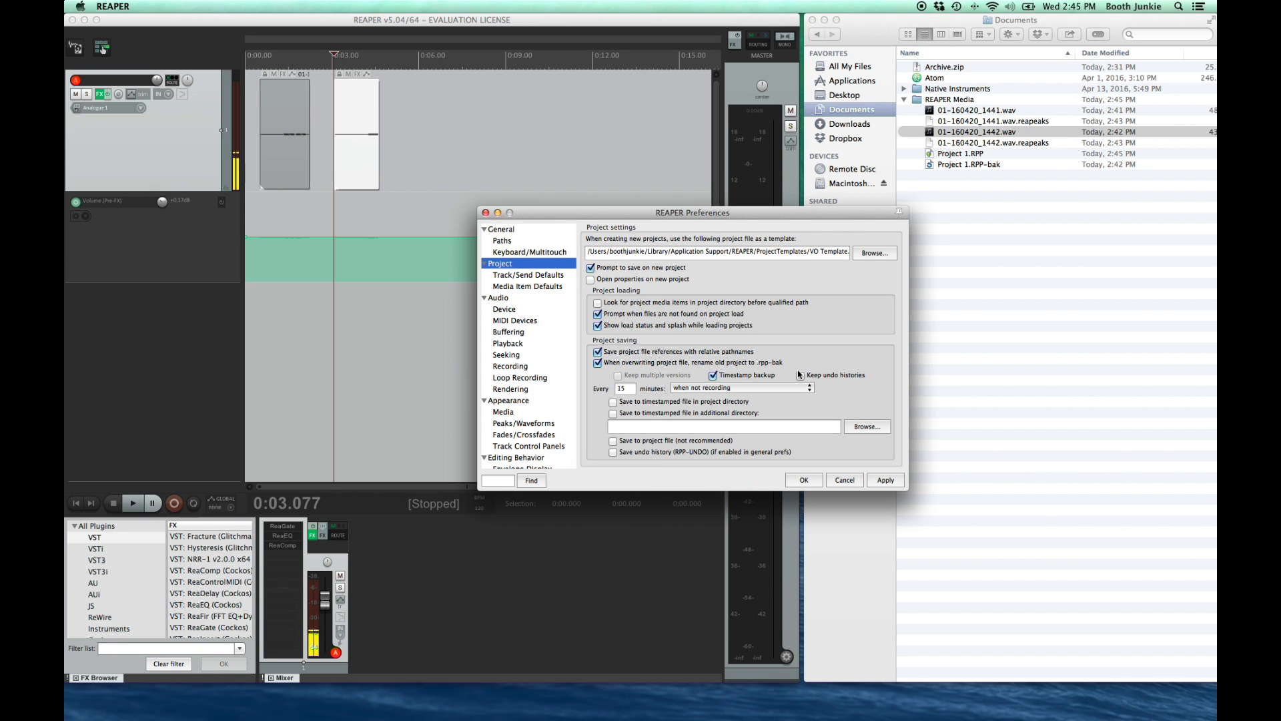
left_click(801, 376)
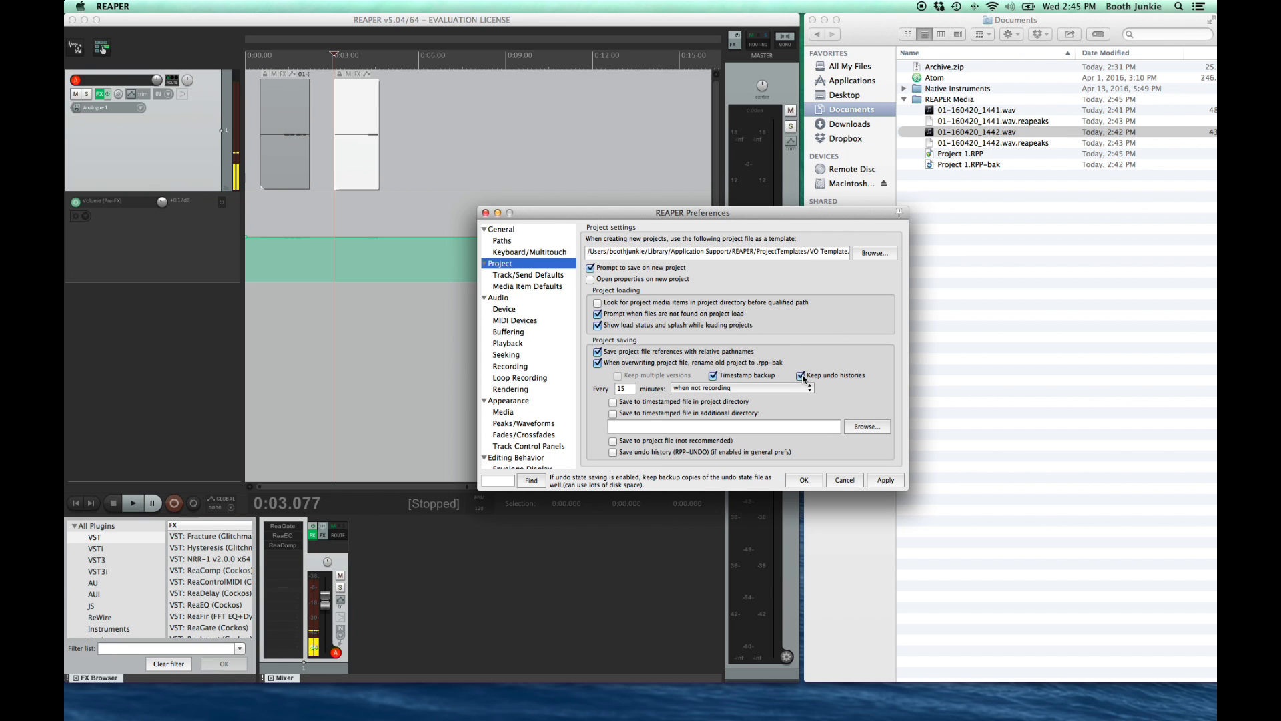
Set autosave to every 1 minute when not recording, then apply and close preferences.
left_click(629, 393)
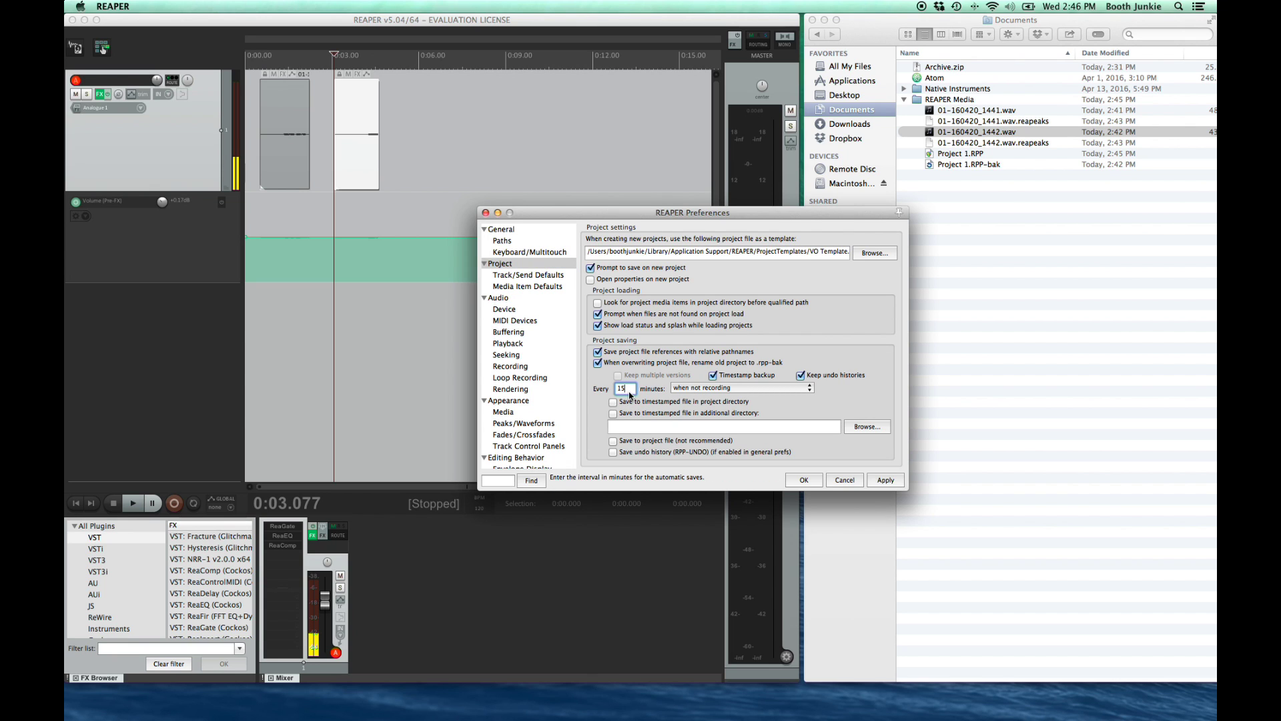
key("BackSpace")
type("1")
left_click(684, 391)
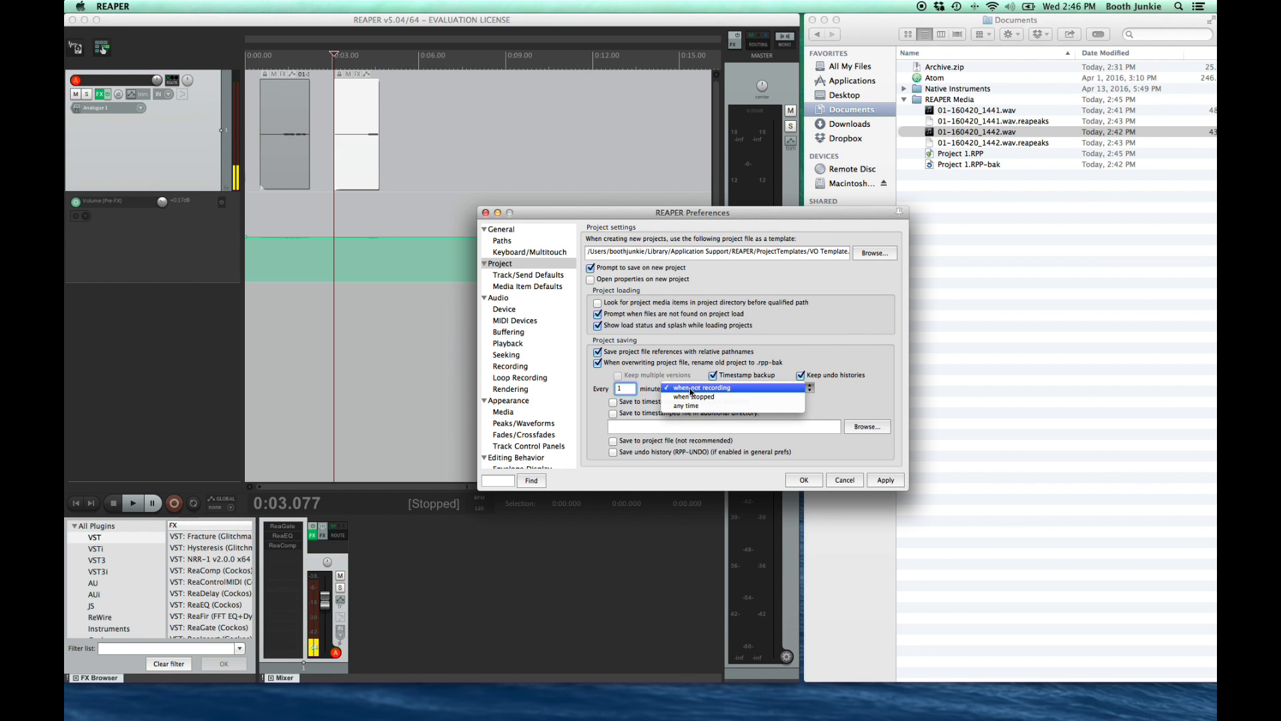
left_click(691, 392)
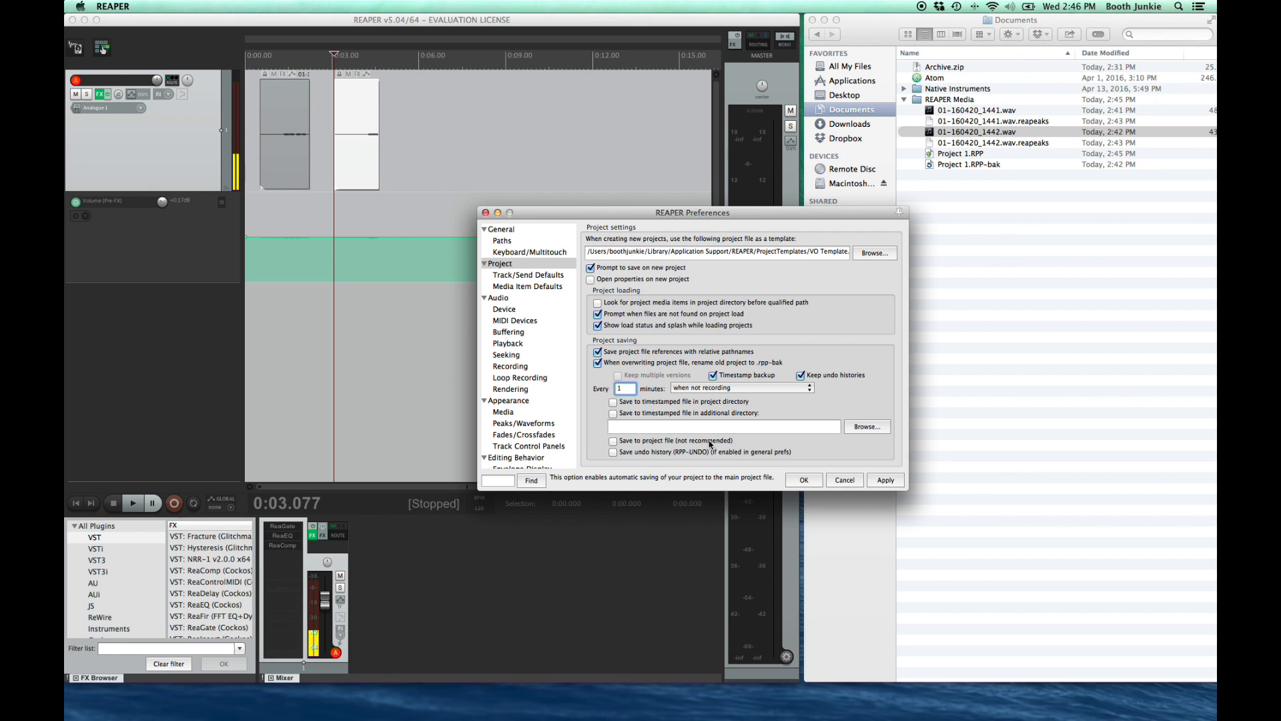
left_click(877, 481)
left_click(809, 481)
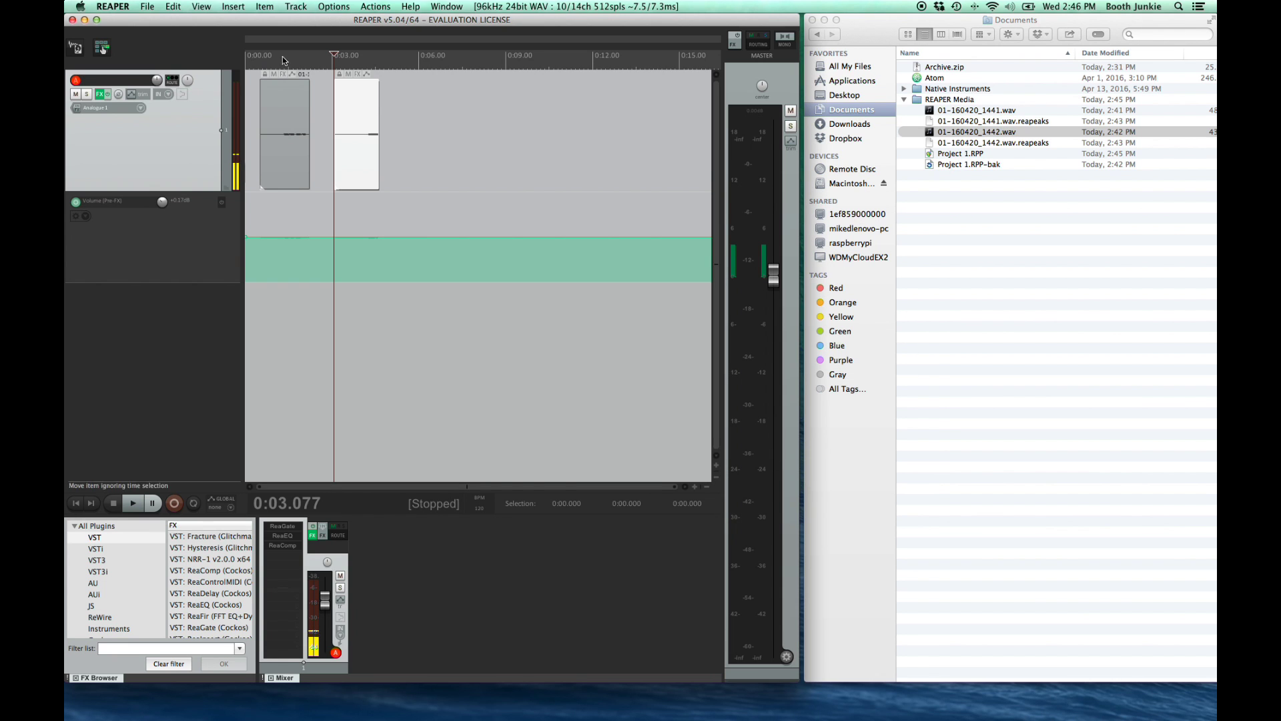
Start a new project and tick Create subdirectory and Copy all media into project directory.
left_click(148, 8)
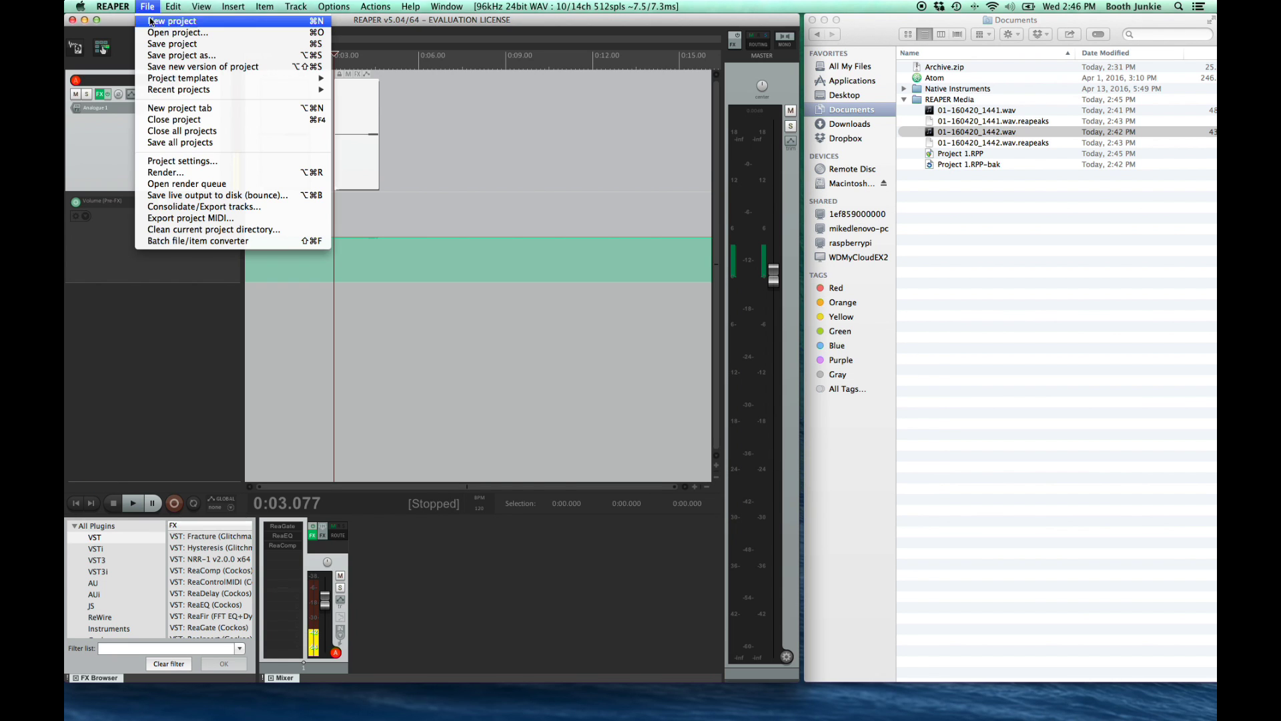
left_click(151, 21)
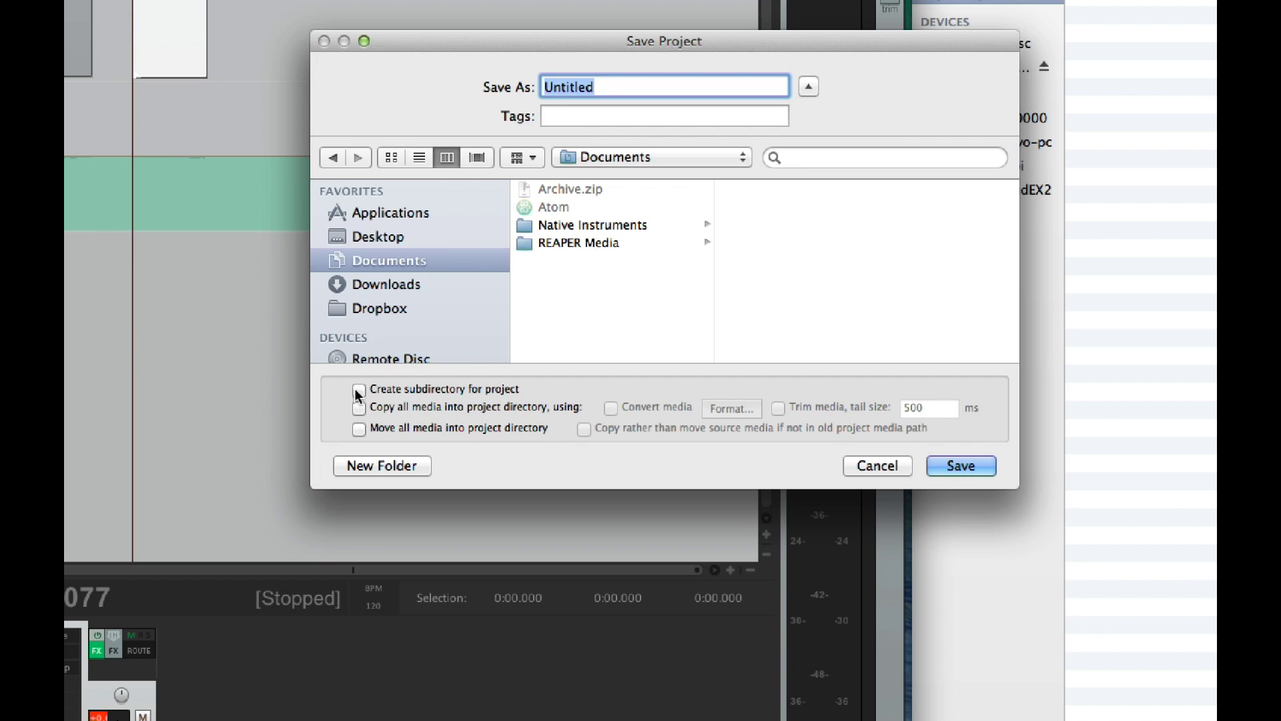
left_click(358, 391)
left_click(359, 409)
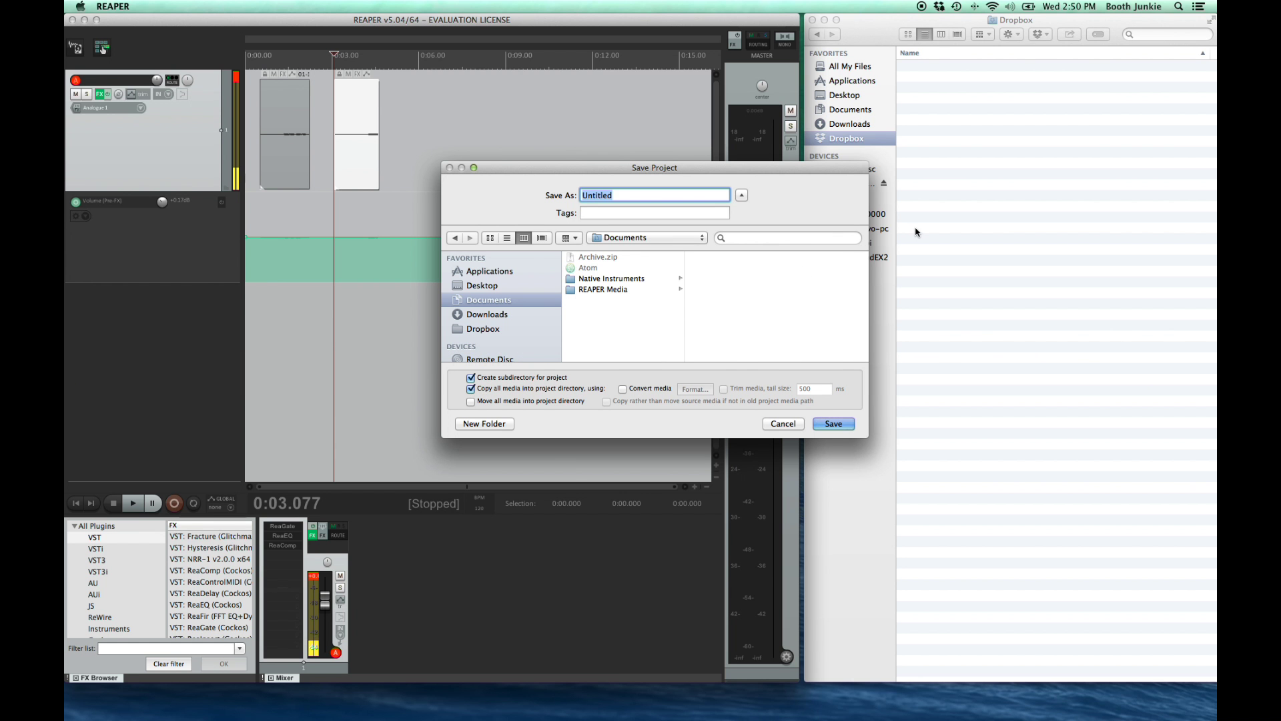
Create a 'Reaper Projects' folder inside Dropbox in Finder.
left_click(915, 232)
left_click(839, 141)
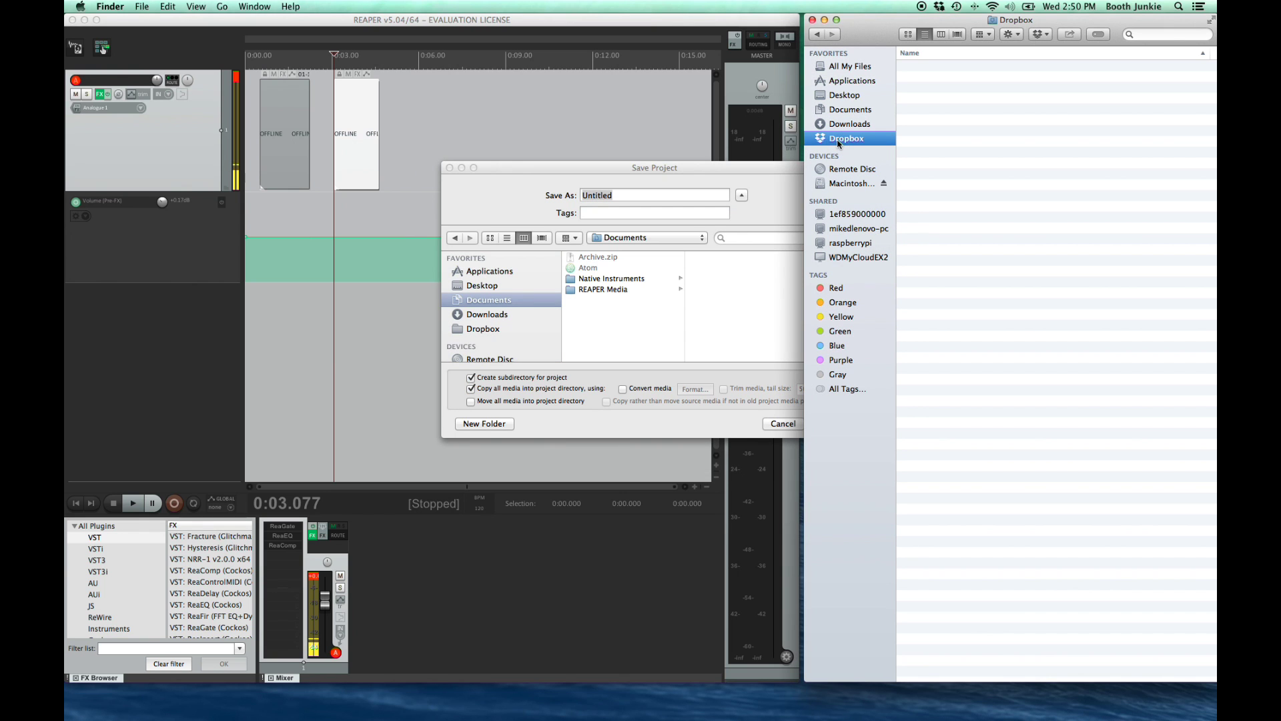
left_click(942, 91)
right_click(942, 92)
left_click(951, 95)
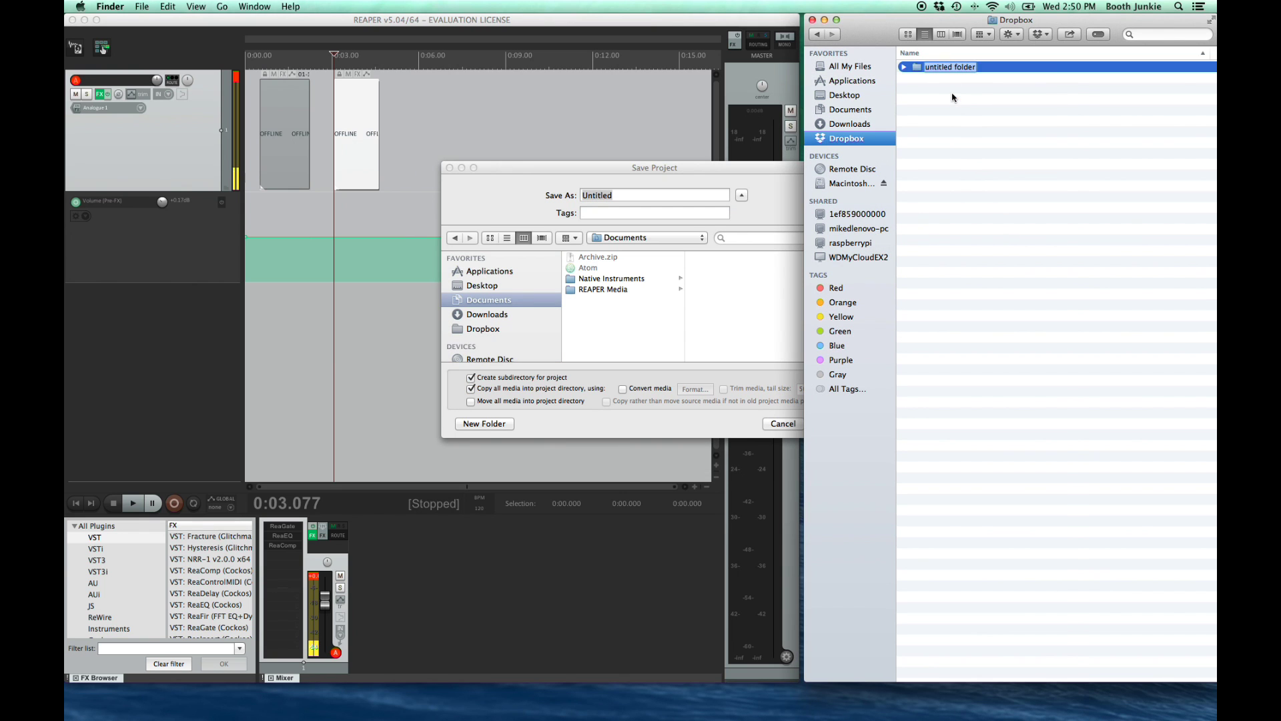
type("Reaper Projects")
key("Return")
Point the save dialog to Dropbox > Reaper Projects and name the project 'First Project'.
key("super+Tab")
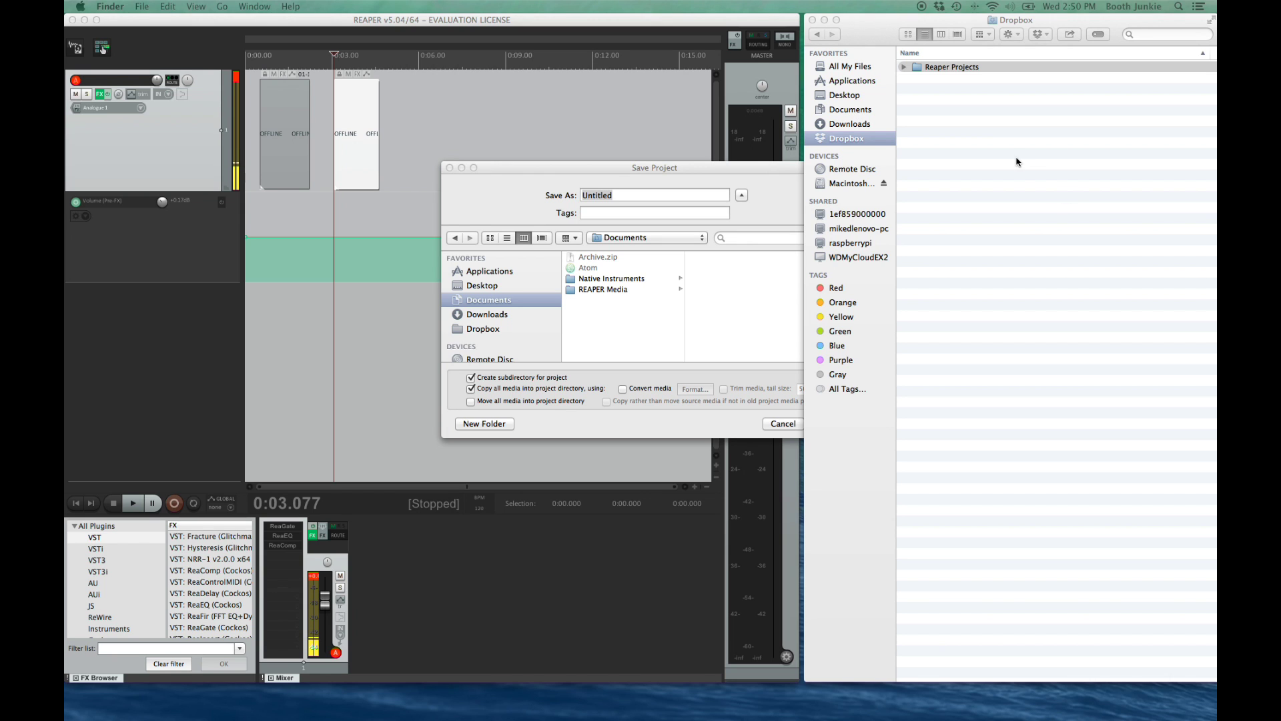
left_click(584, 176)
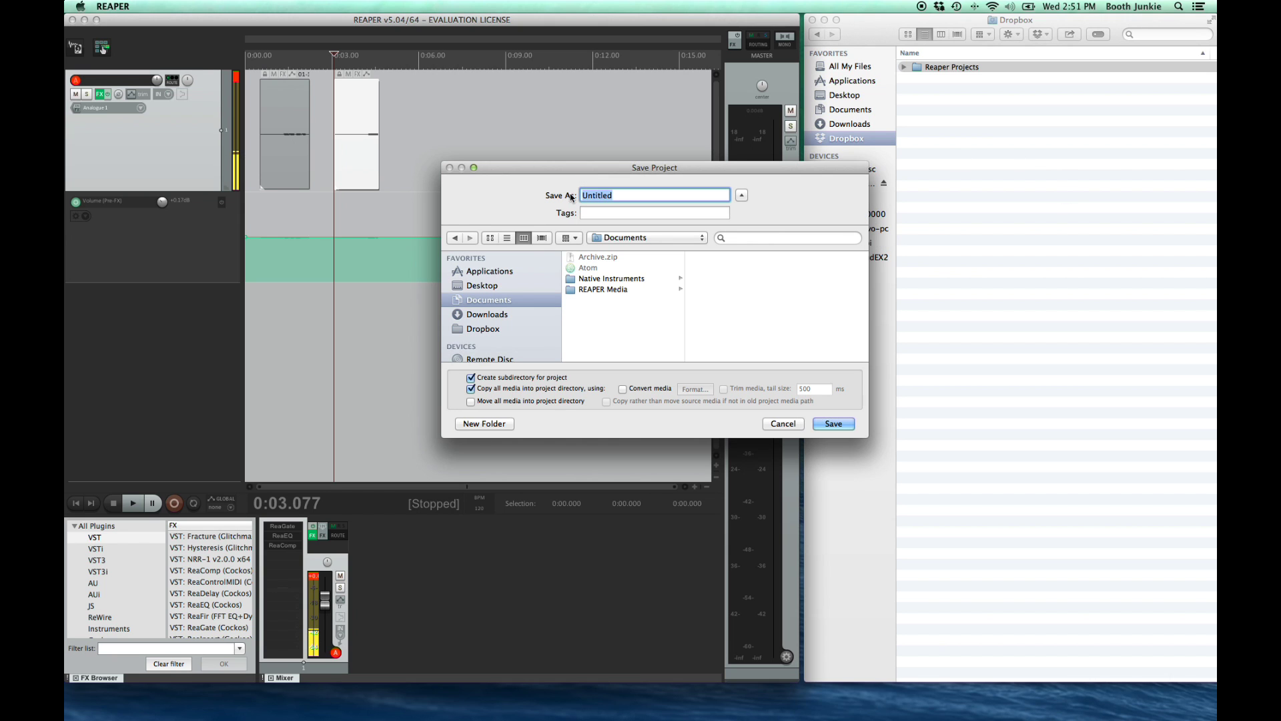
left_click(487, 329)
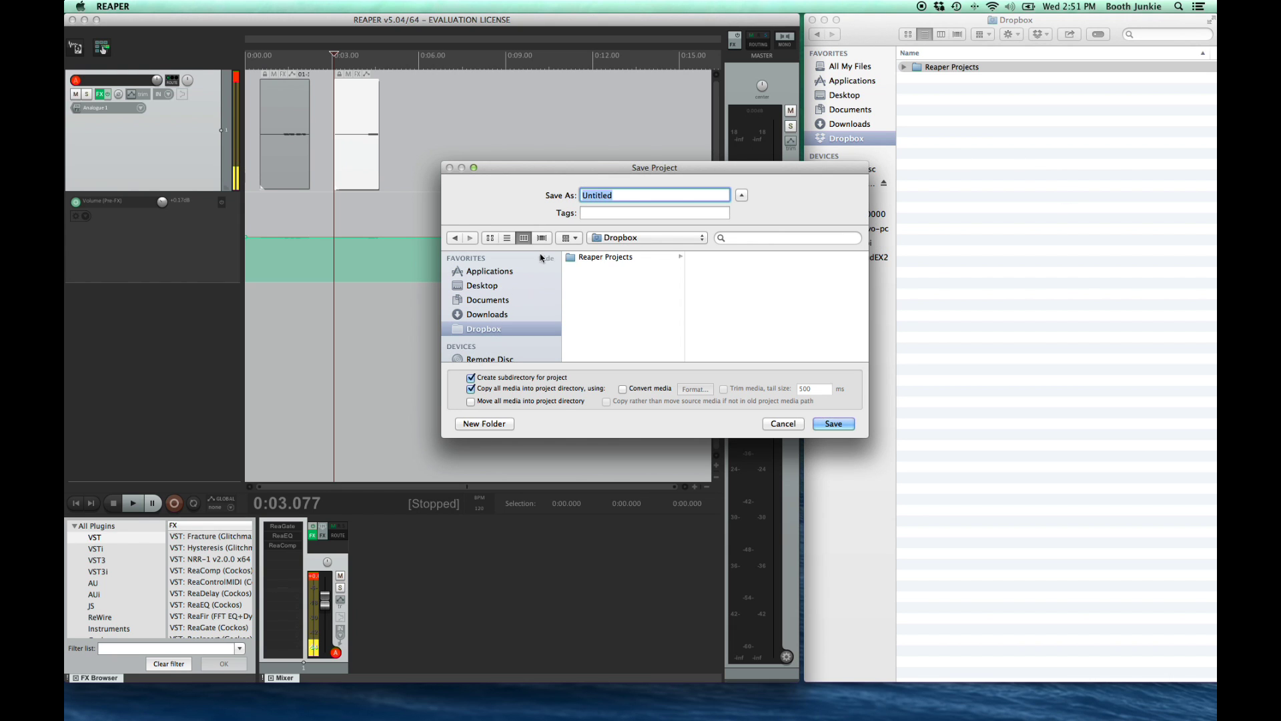
left_click(590, 259)
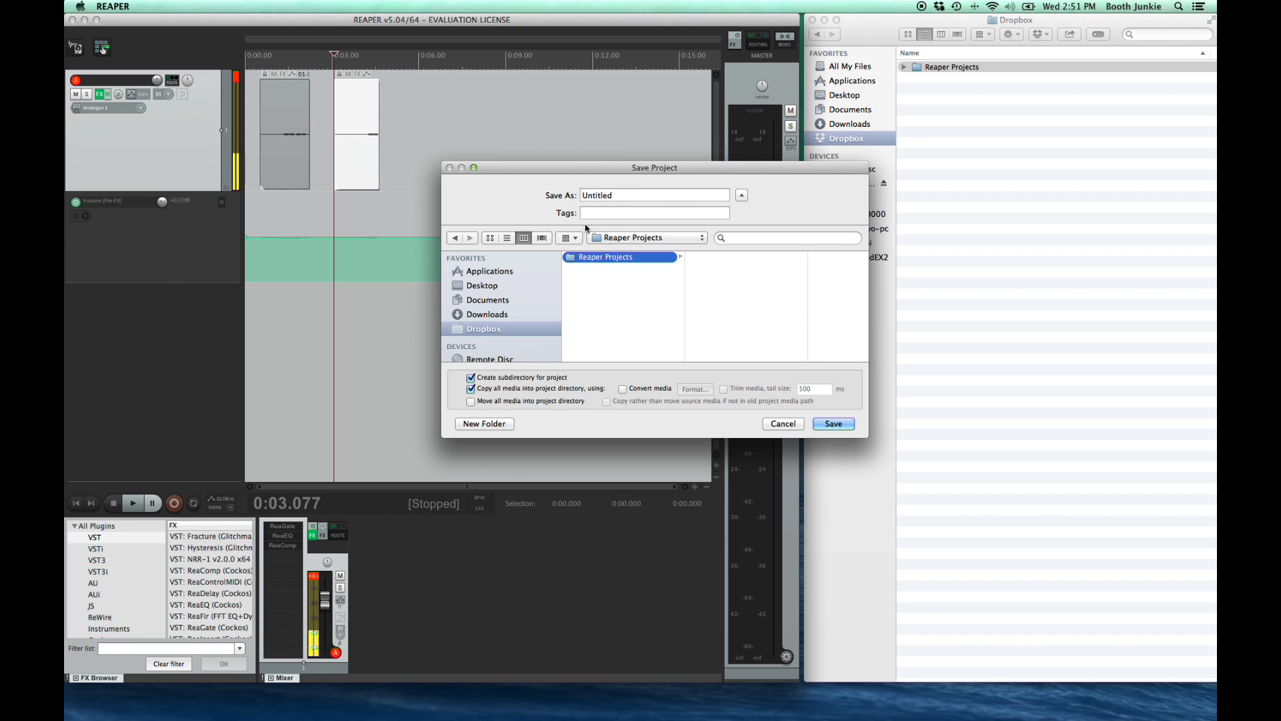
key("Tab")
type("First Project")
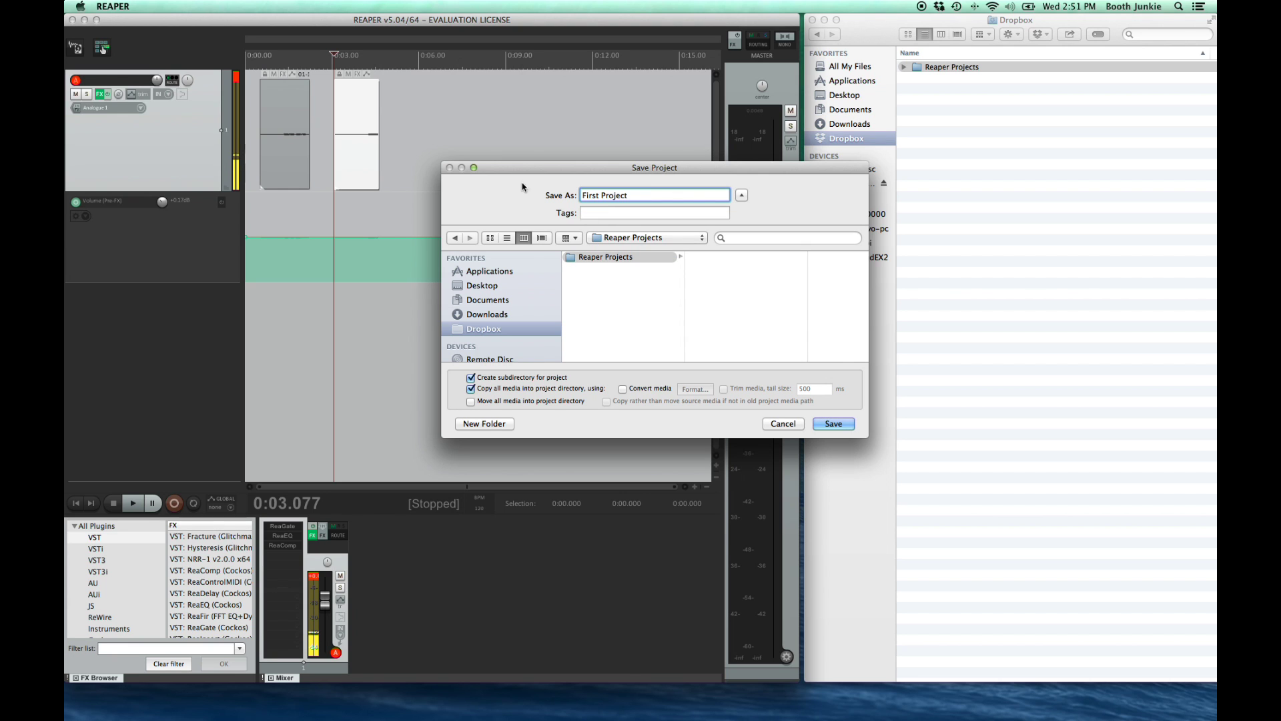
Save First Project, then expand Reaper Projects > First Project > Media in Finder.
left_click(844, 425)
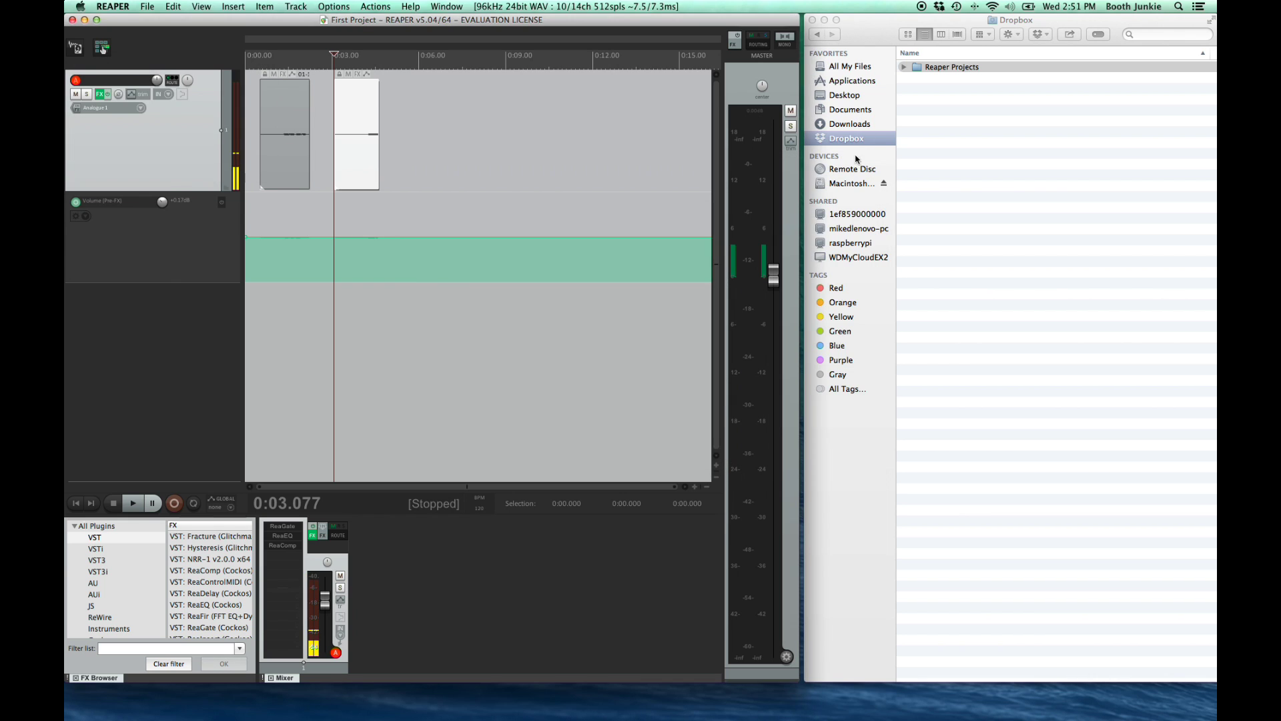
left_click(904, 70)
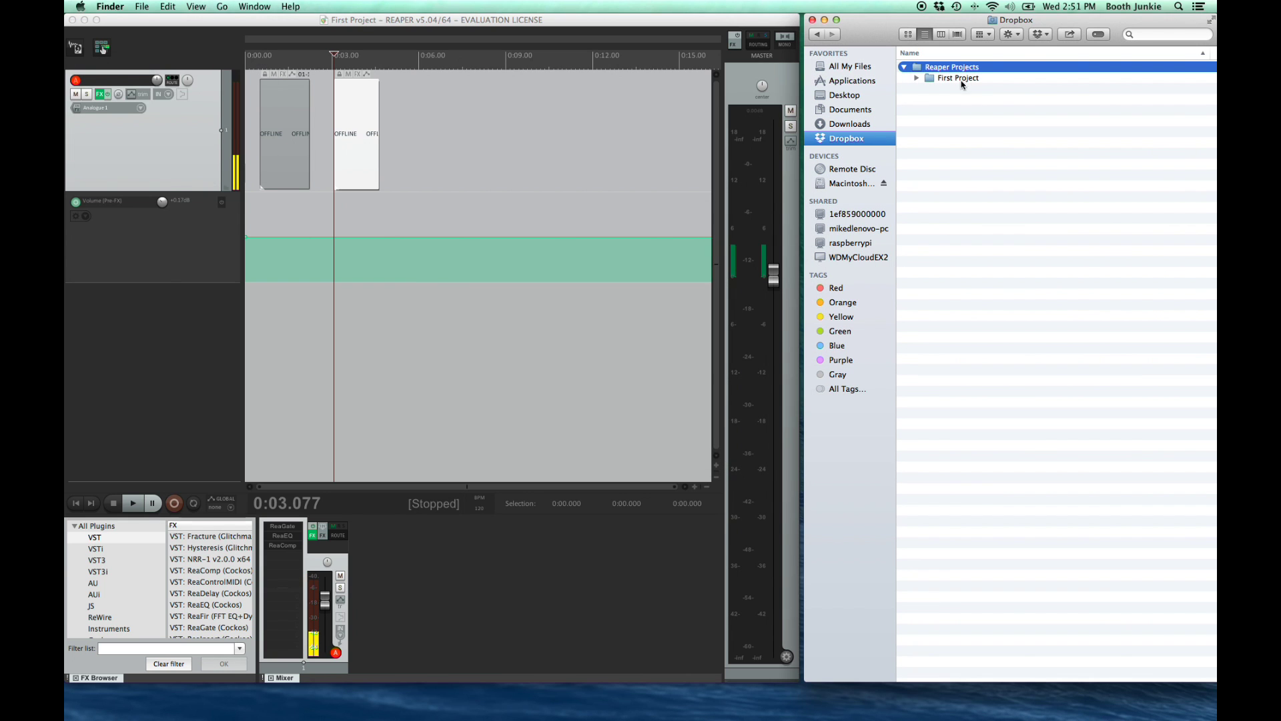
left_click(916, 79)
left_click(930, 100)
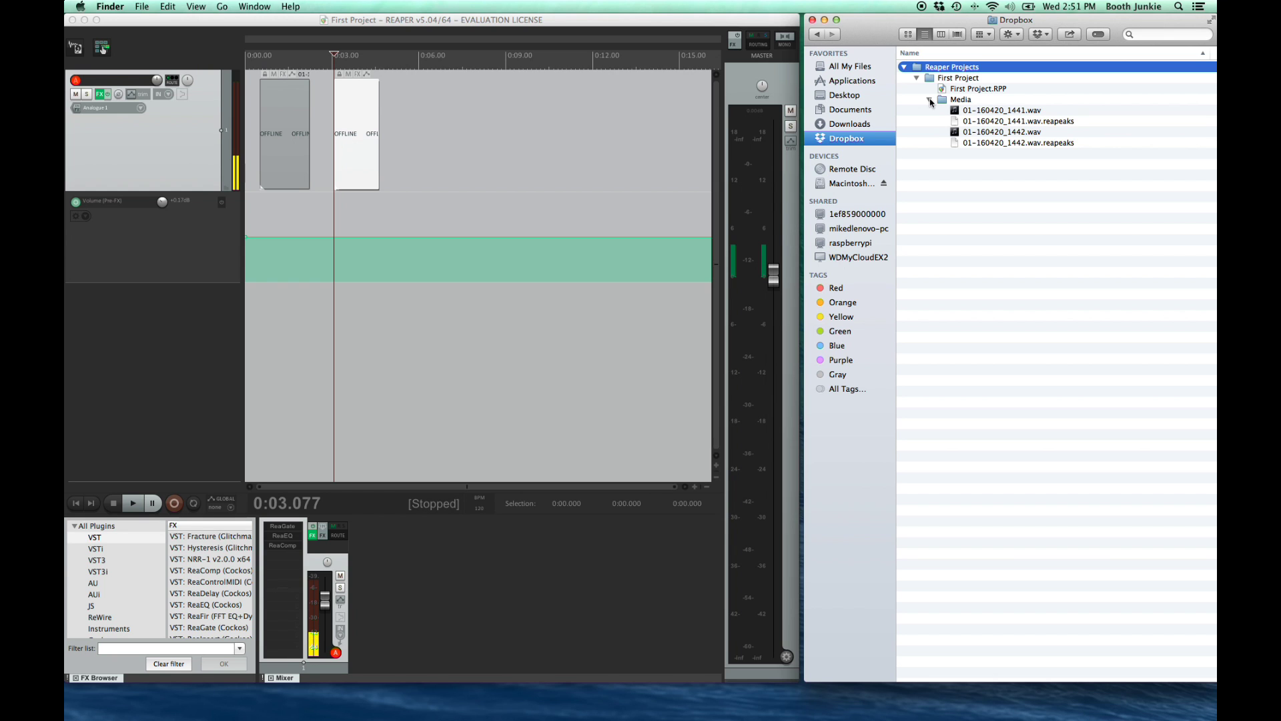
Record a short take at 0:05.660, then check 01-160420_1451.wav in the Media folder in Finder.
left_click(409, 107)
key("super+r")
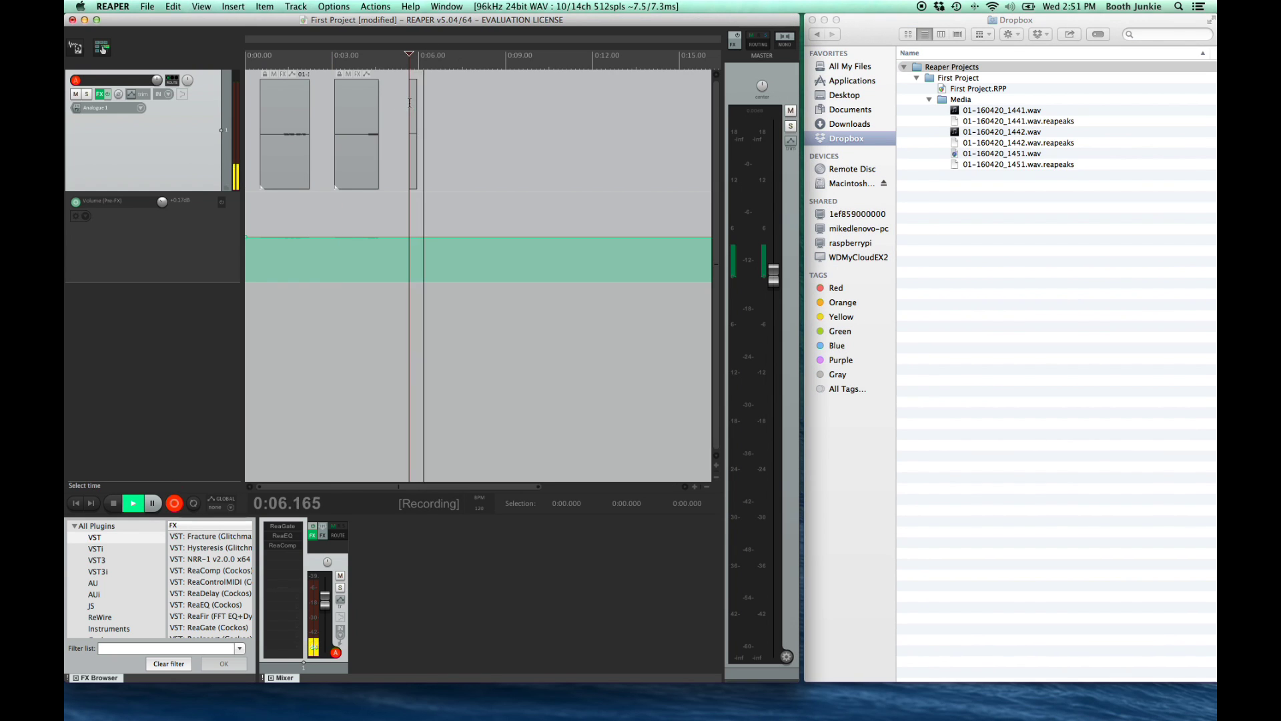
key("space")
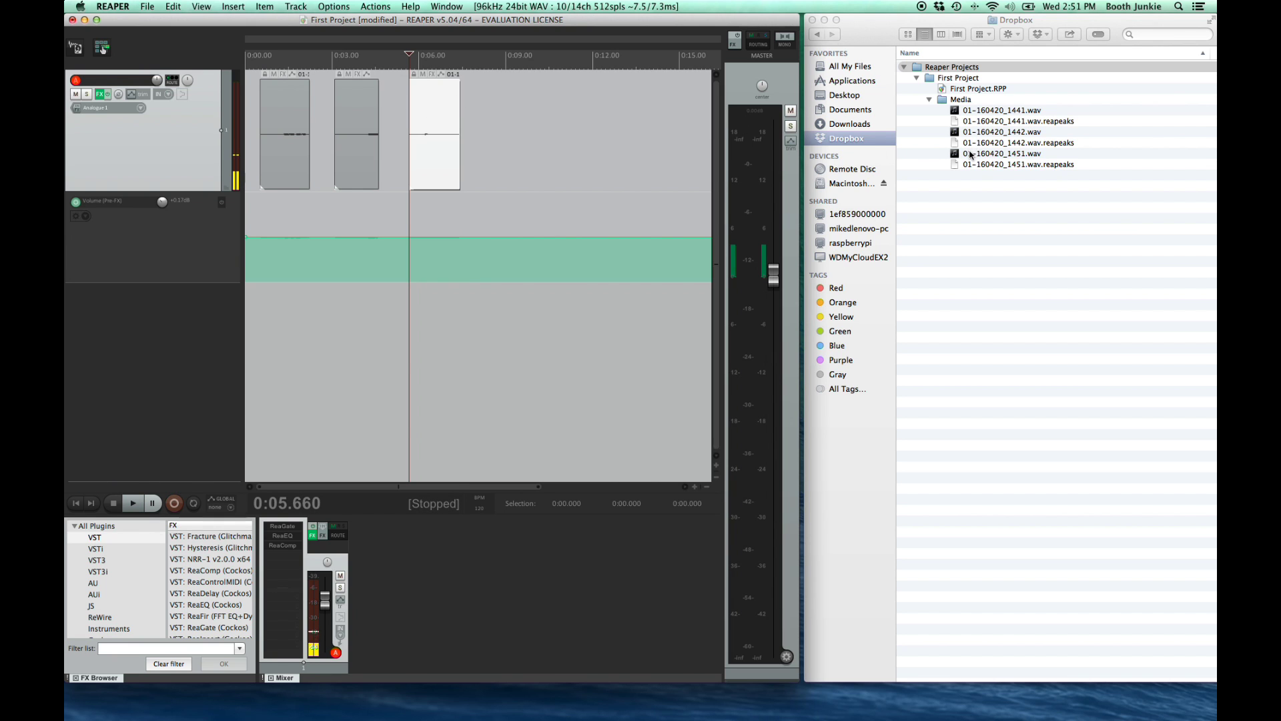
key("super+Tab")
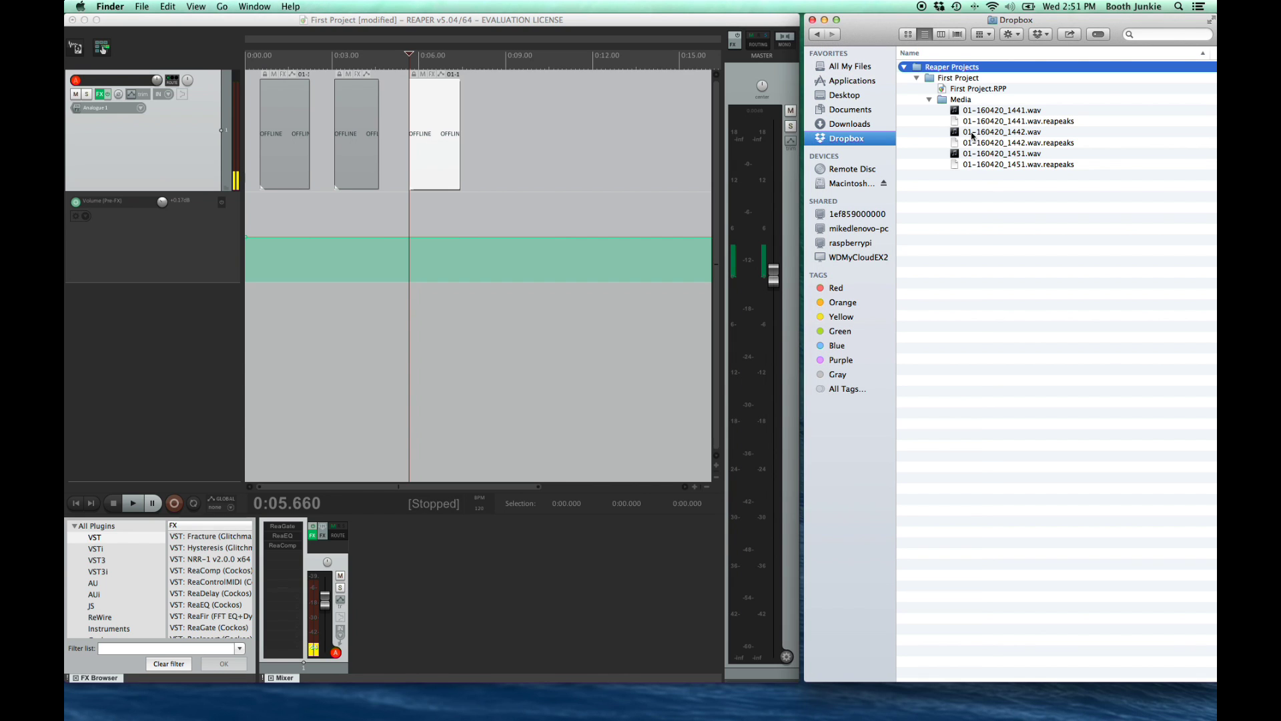
left_click(971, 132)
left_click(971, 113)
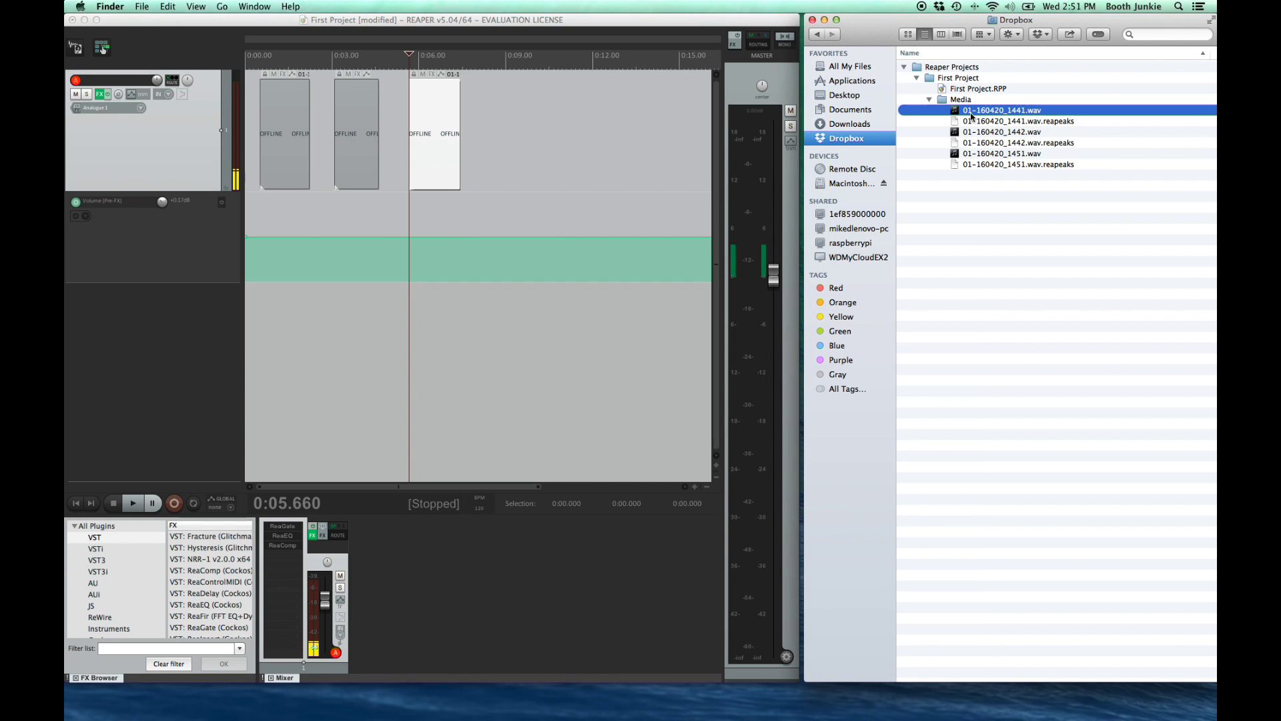
left_click(976, 154)
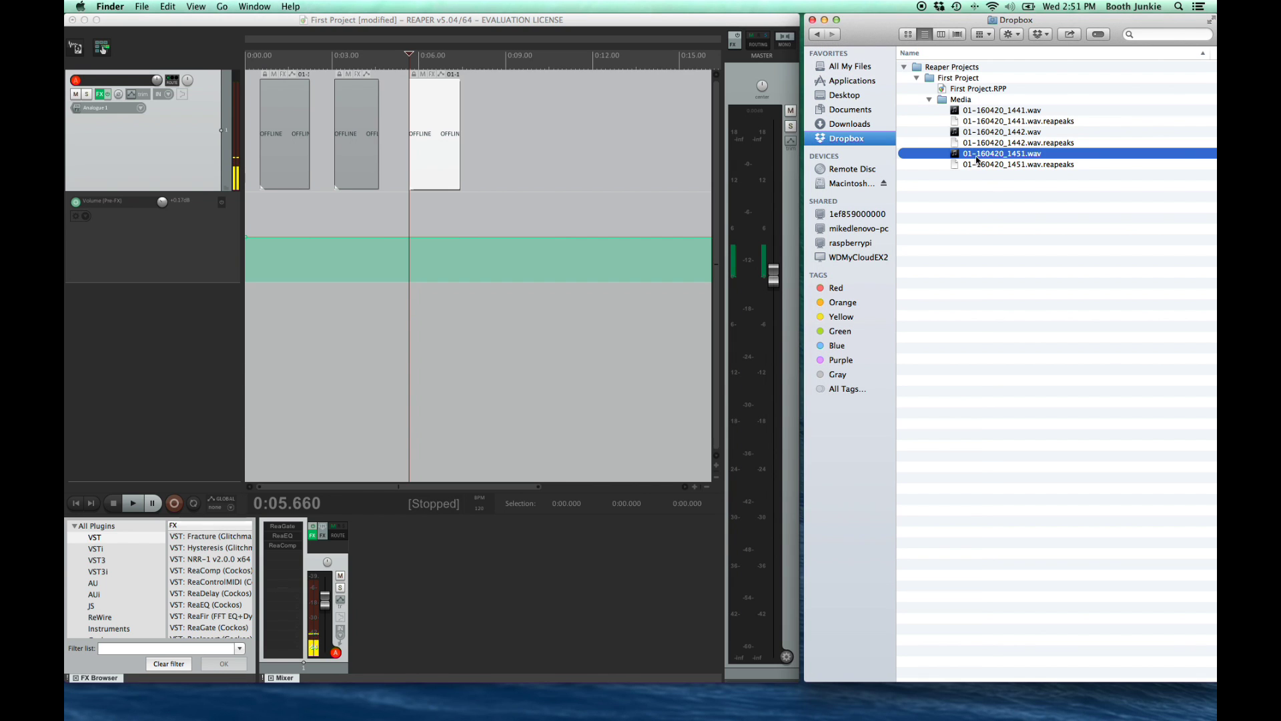
left_click(929, 99)
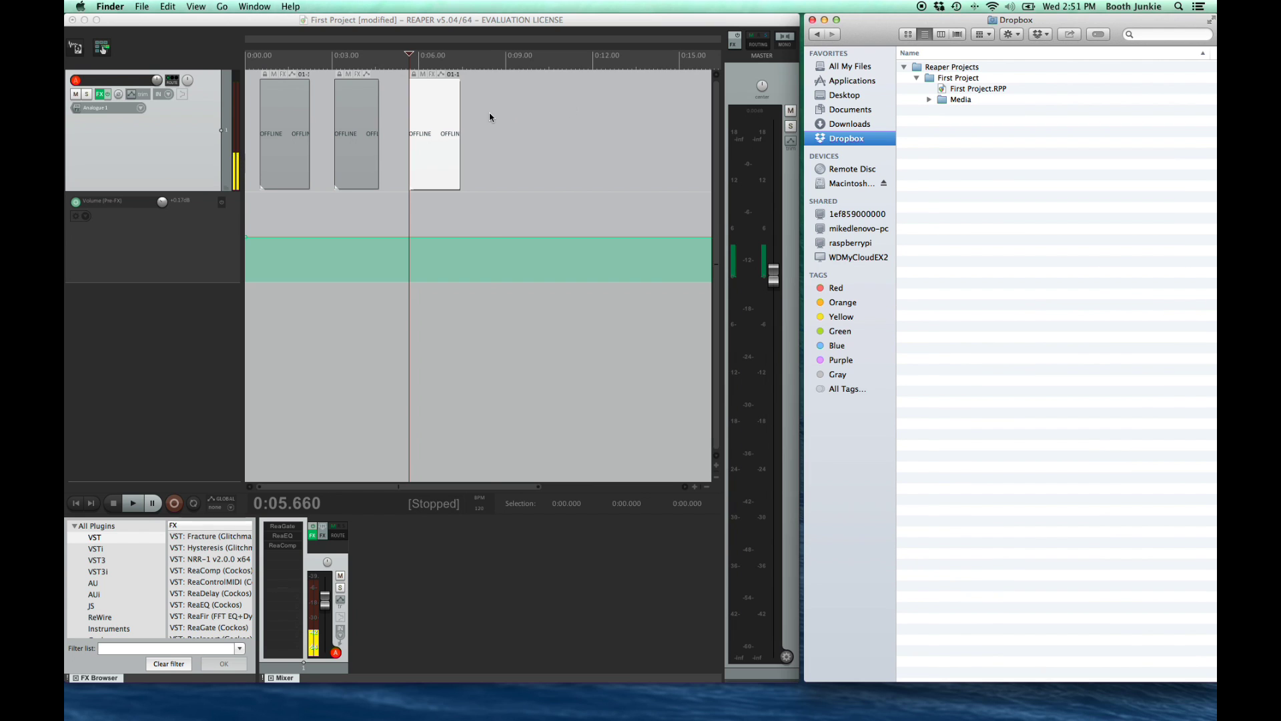
Save First Project and find the new First Project-2016-04-20_145115.rpp-bak backup in Dropbox.
left_click(490, 112)
key("super+s")
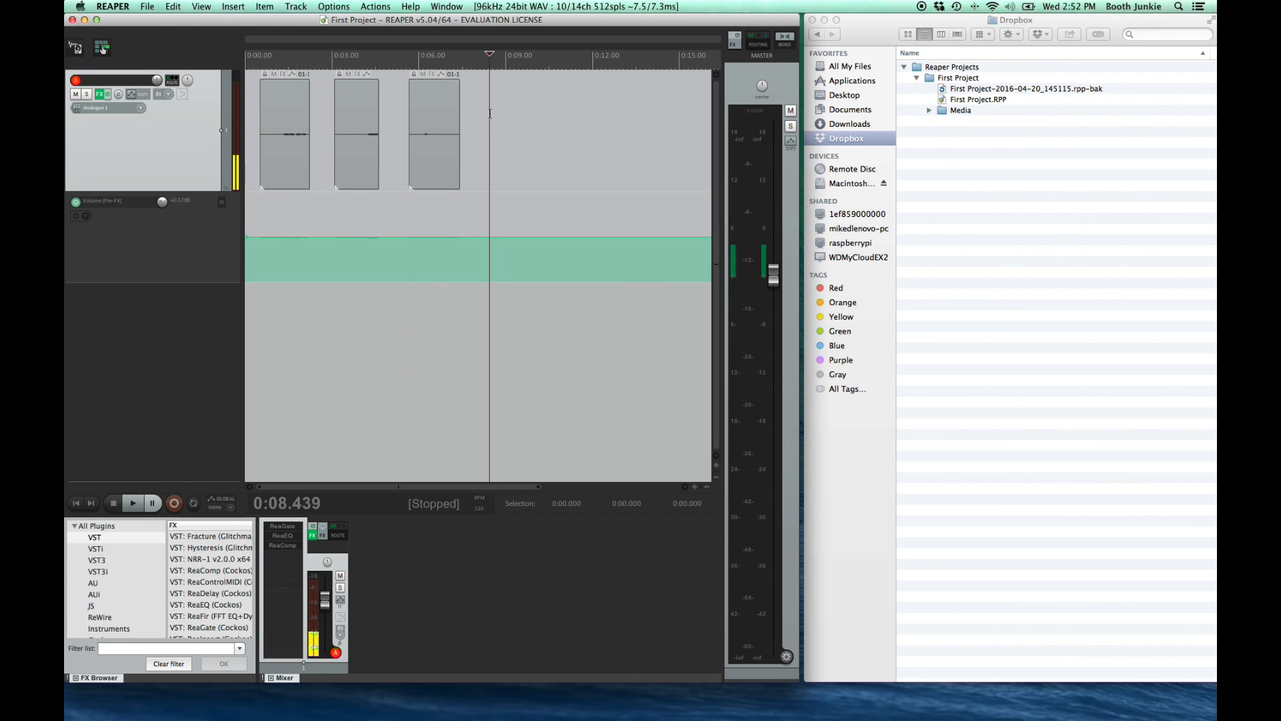
left_click(1032, 95)
left_click(1031, 94)
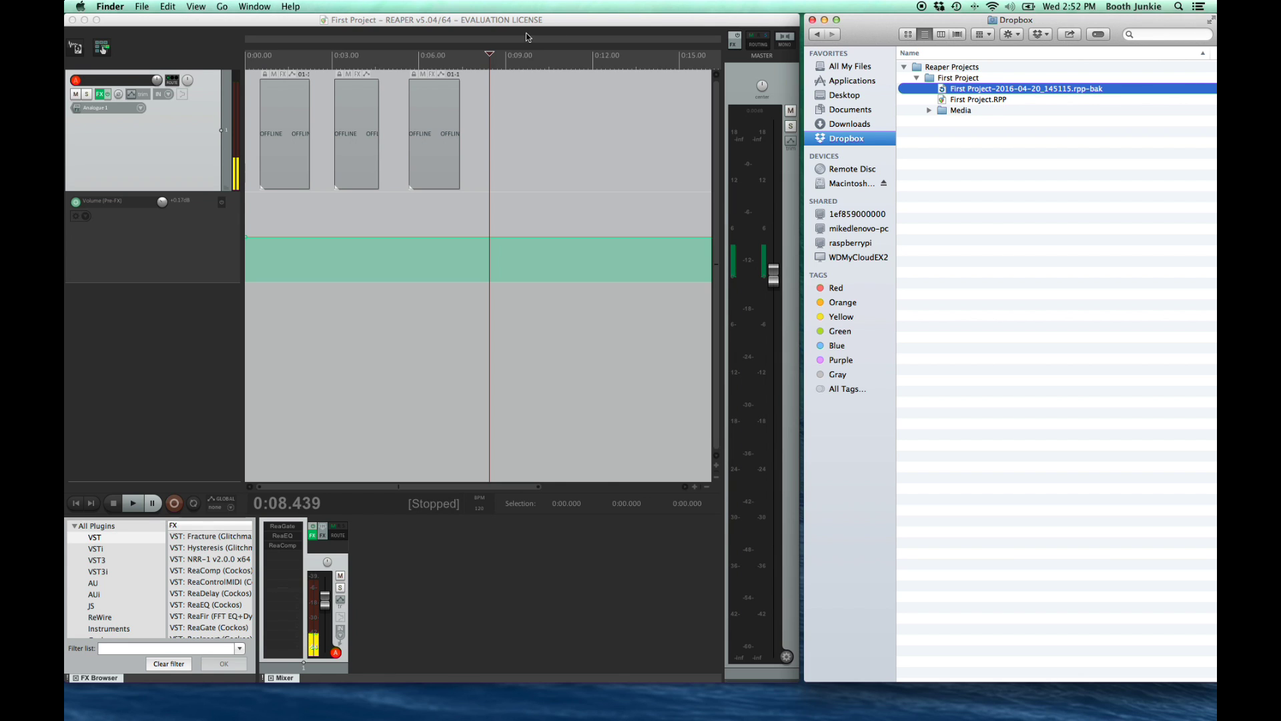
In Preferences, set the additional timestamped-backup directory to a new Backups folder in Reaper Projects.
left_click(130, 19)
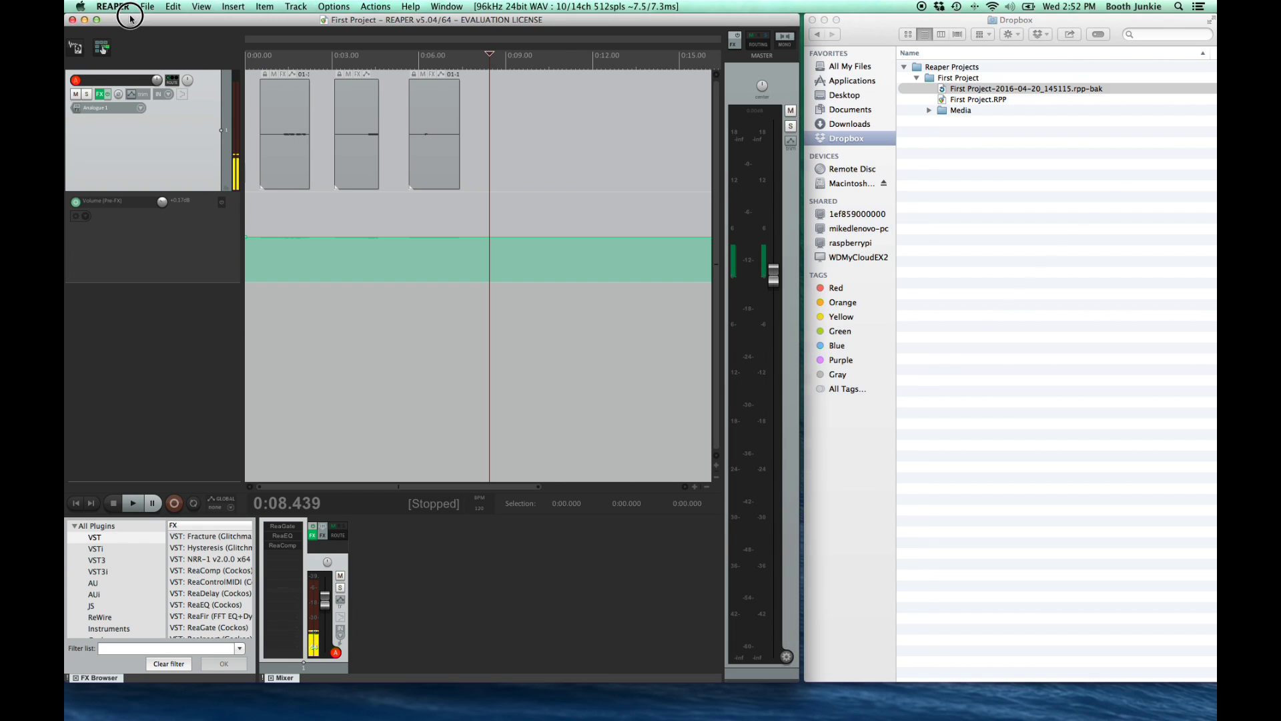
left_click(113, 7)
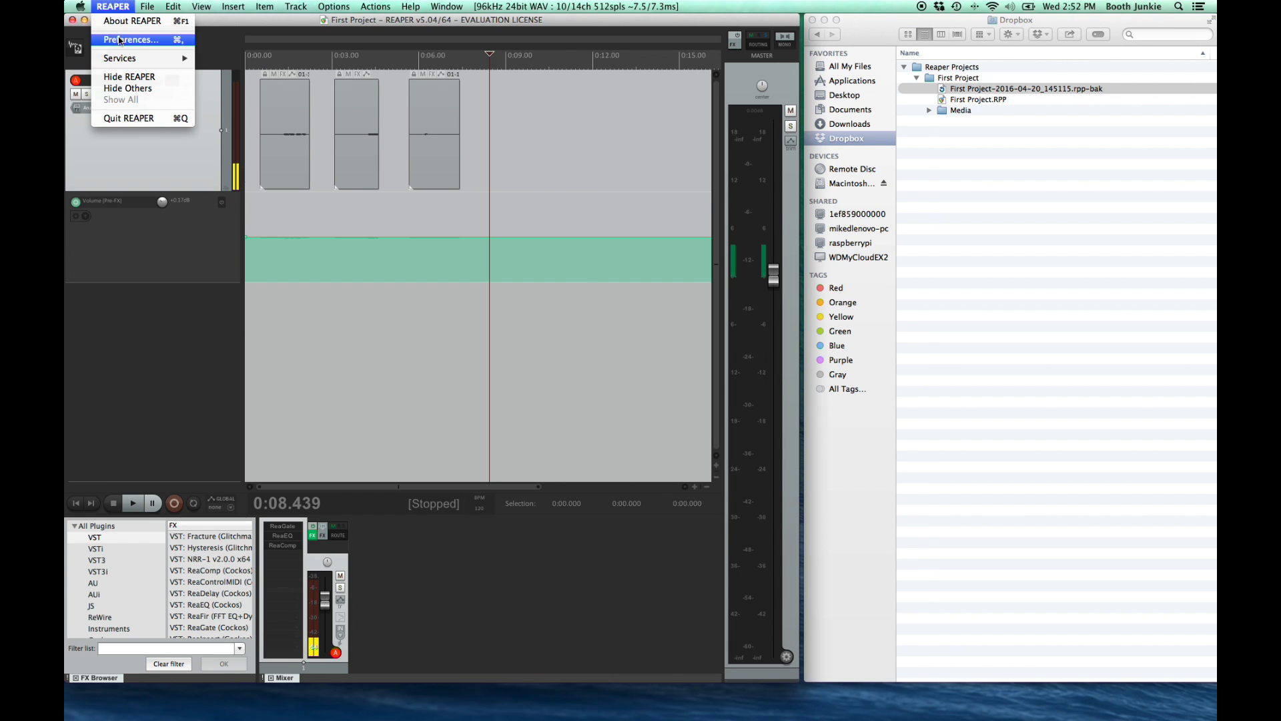
left_click(119, 40)
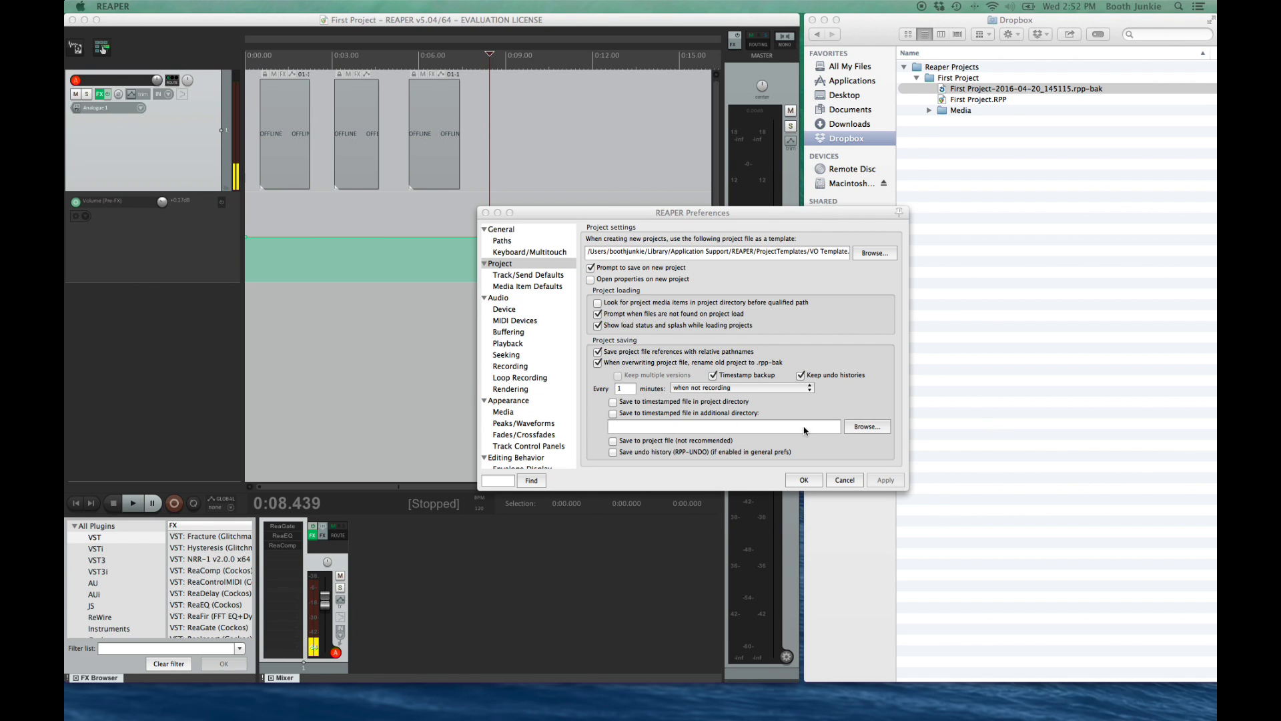
left_click(881, 433)
left_click(441, 252)
left_click(588, 172)
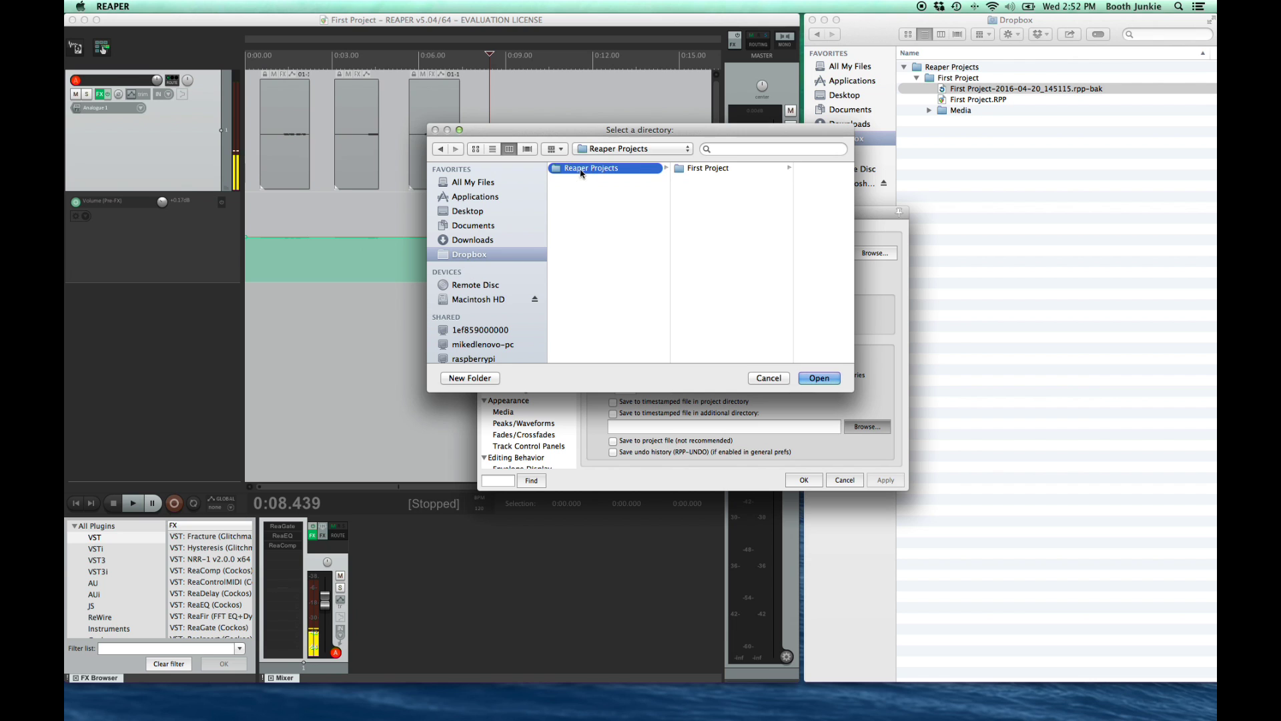
left_click(470, 378)
type("Backups")
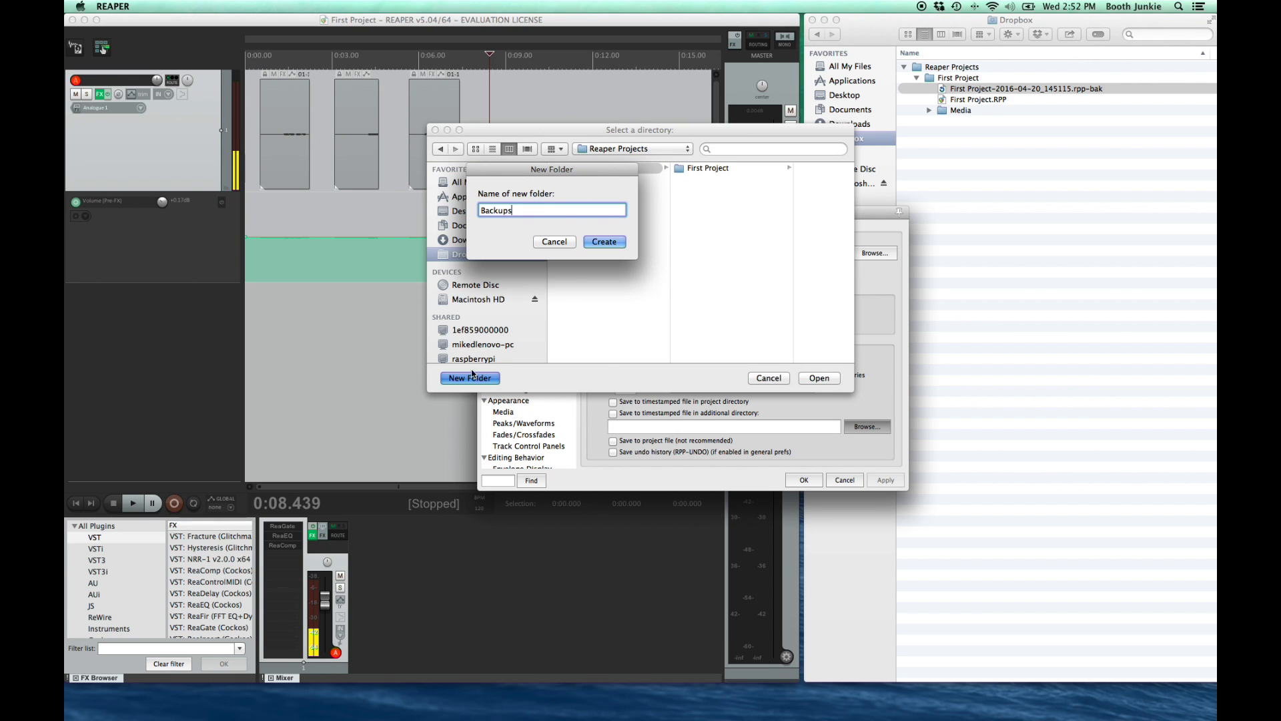
left_click(599, 242)
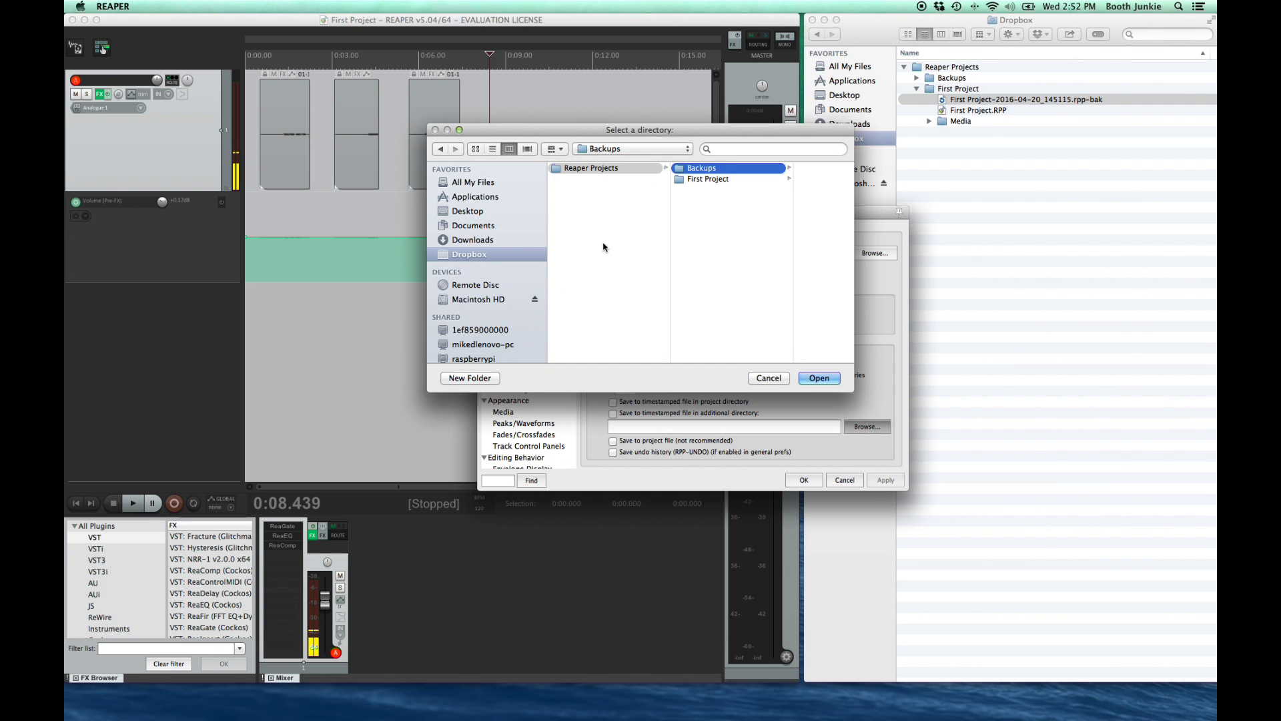
left_click(819, 378)
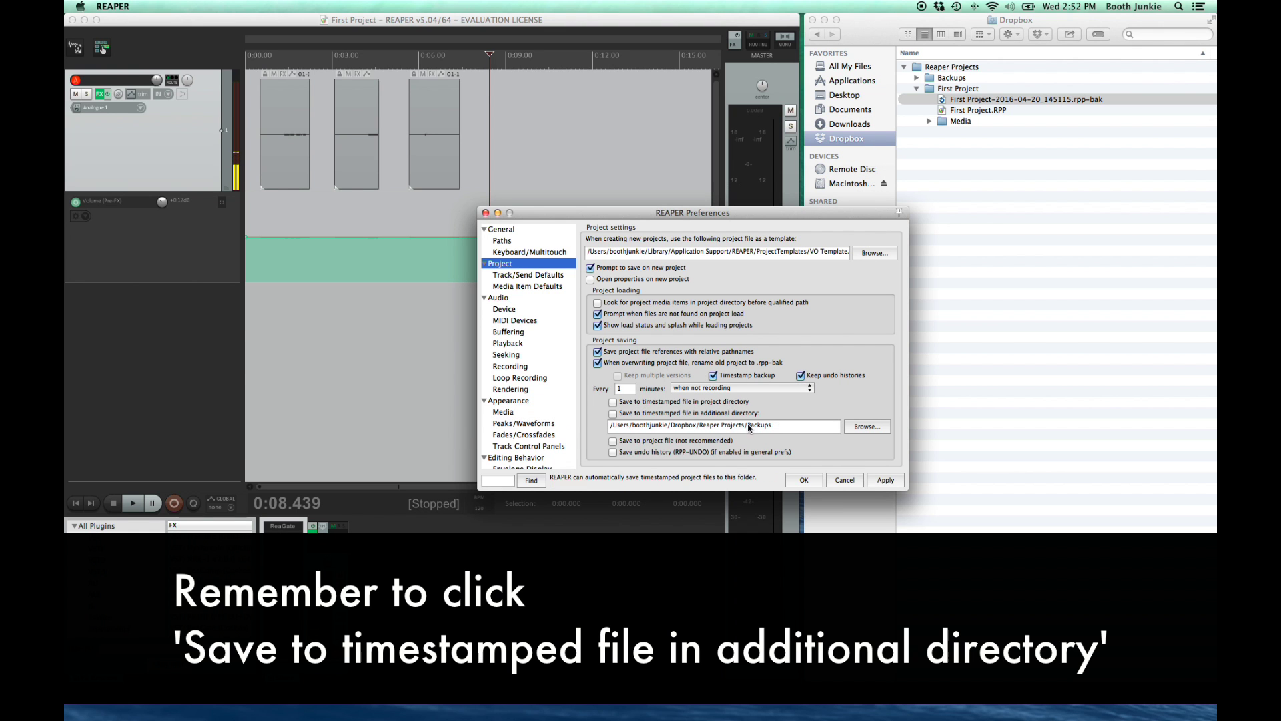
Enable timestamped saves to the Backups directory and store all peak caches in the alternate path, then apply.
left_click(613, 413)
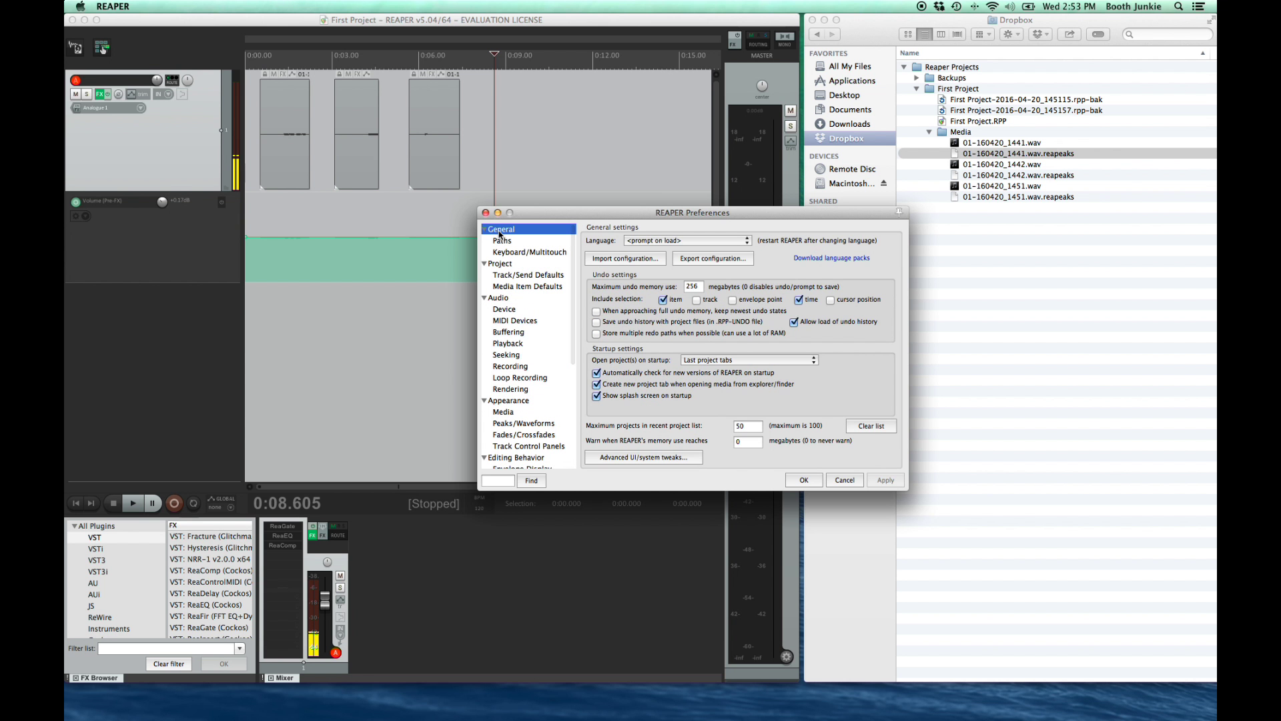
left_click(503, 241)
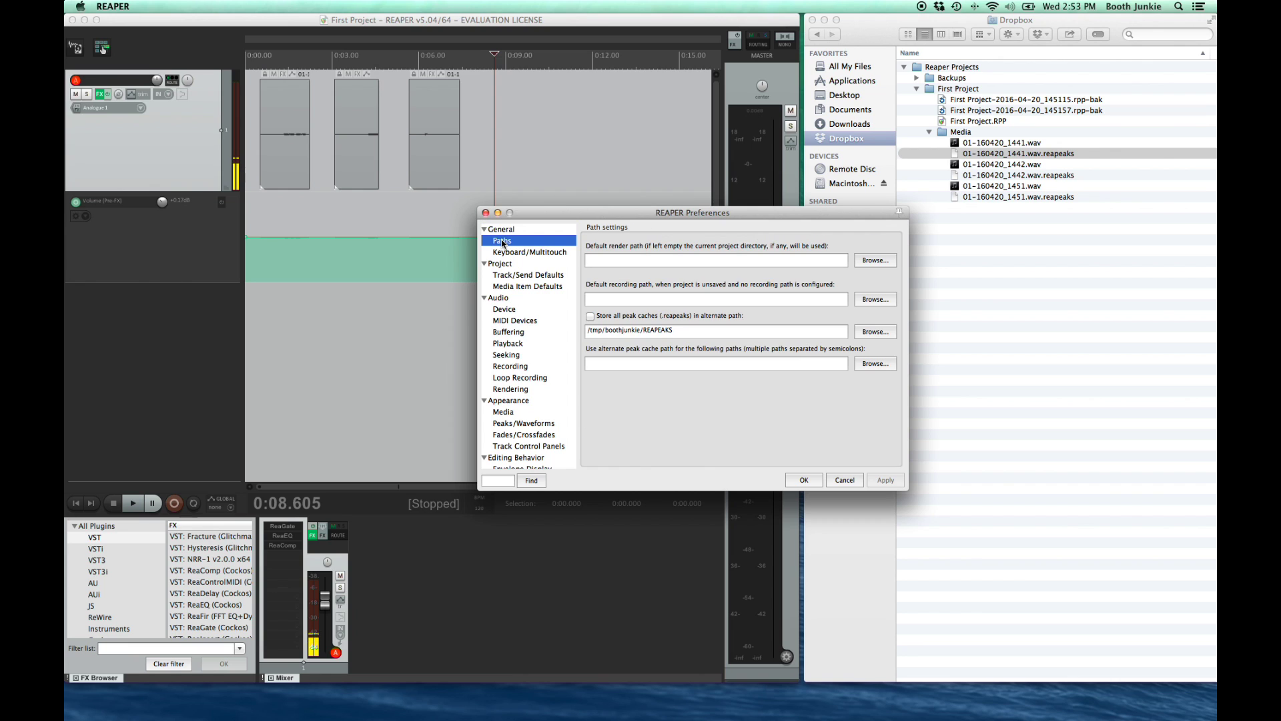
left_click(590, 317)
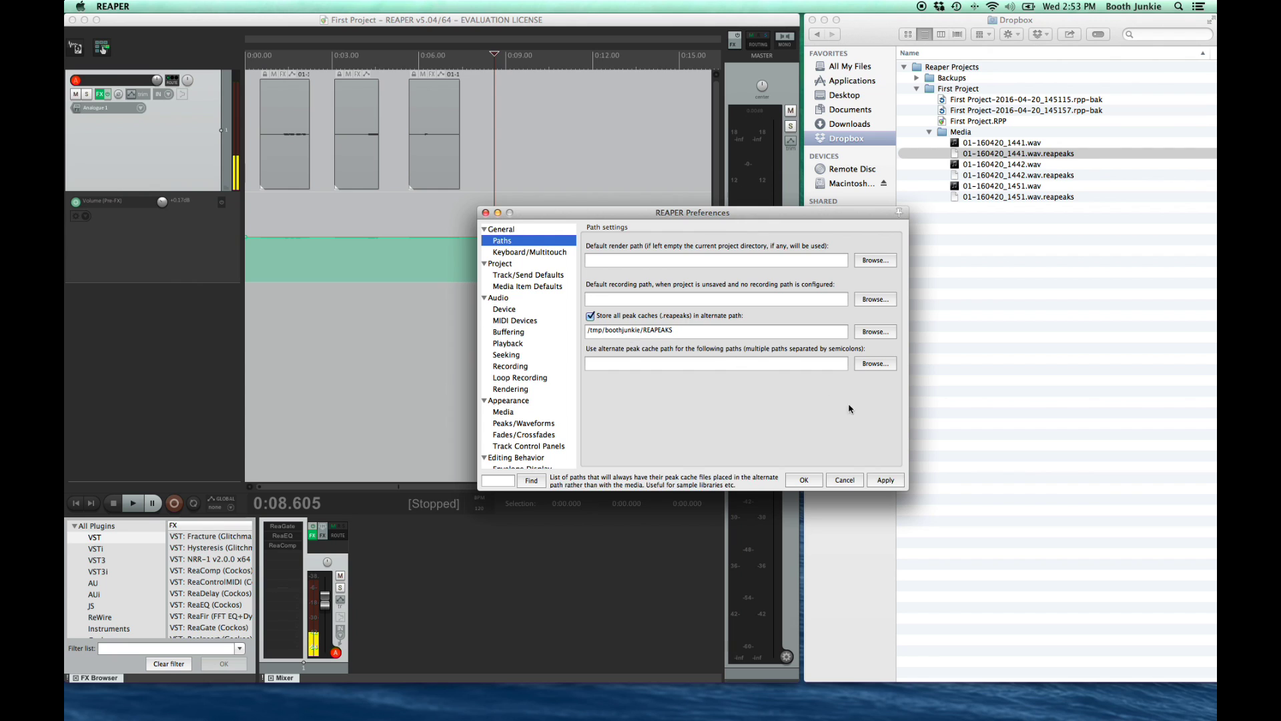
left_click(892, 480)
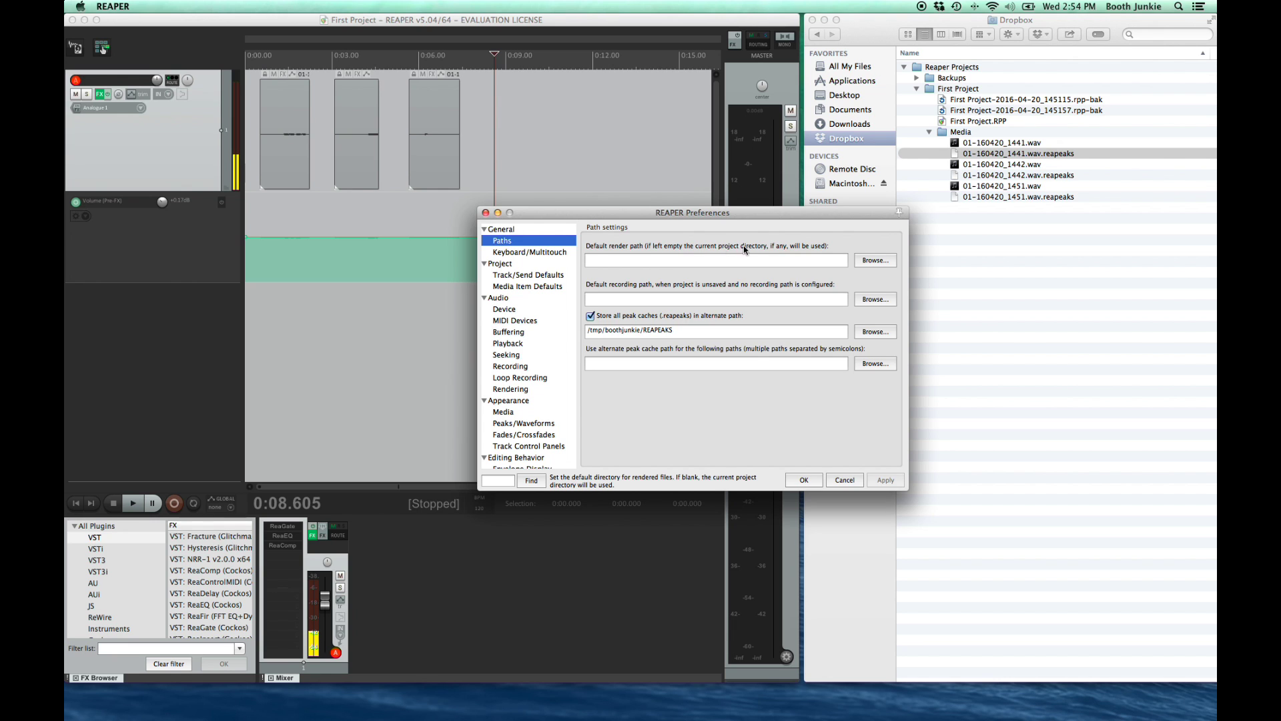
Set the default render path to a new Renders folder in Reaper Projects and verify it in Finder.
left_click(874, 261)
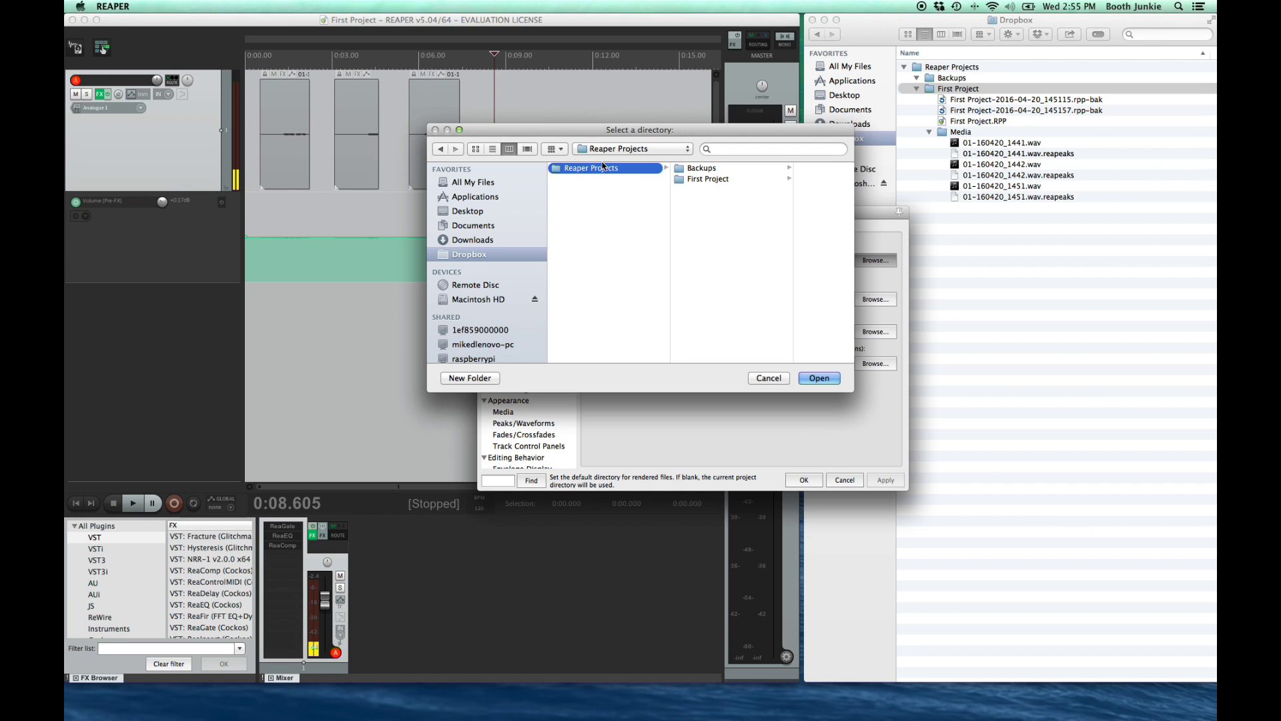
left_click(471, 379)
type("Renders")
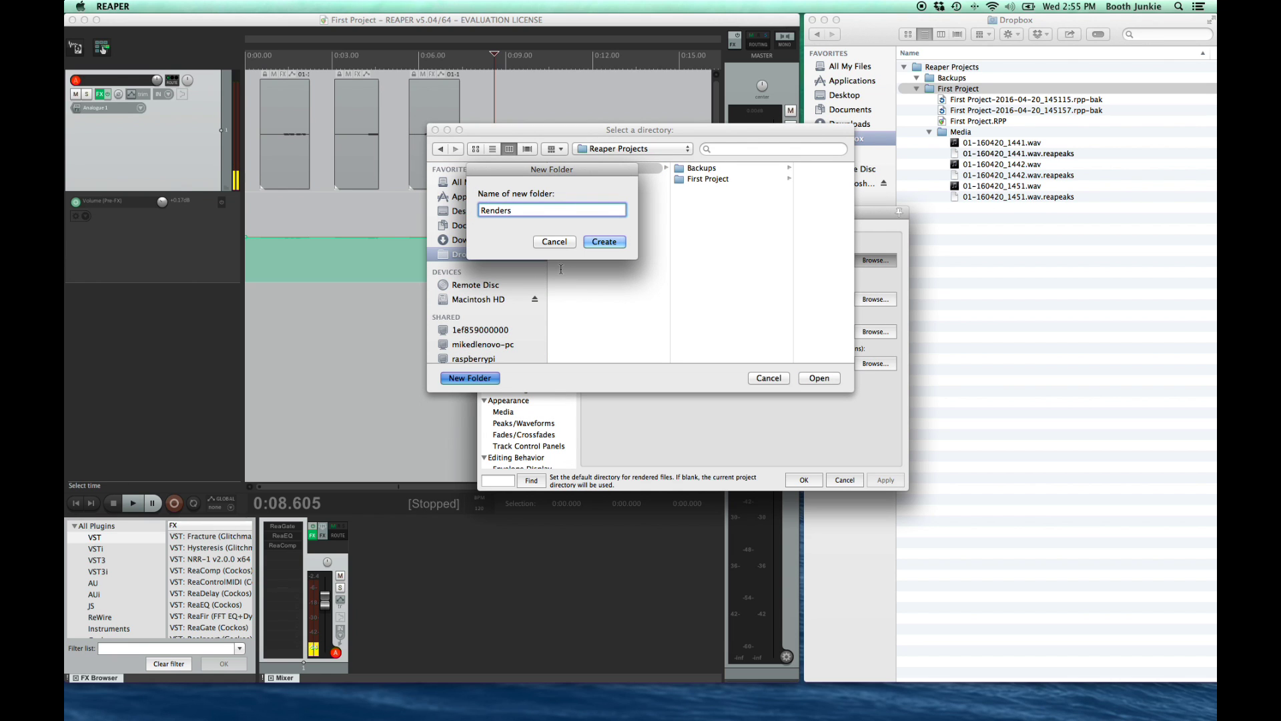
left_click(594, 239)
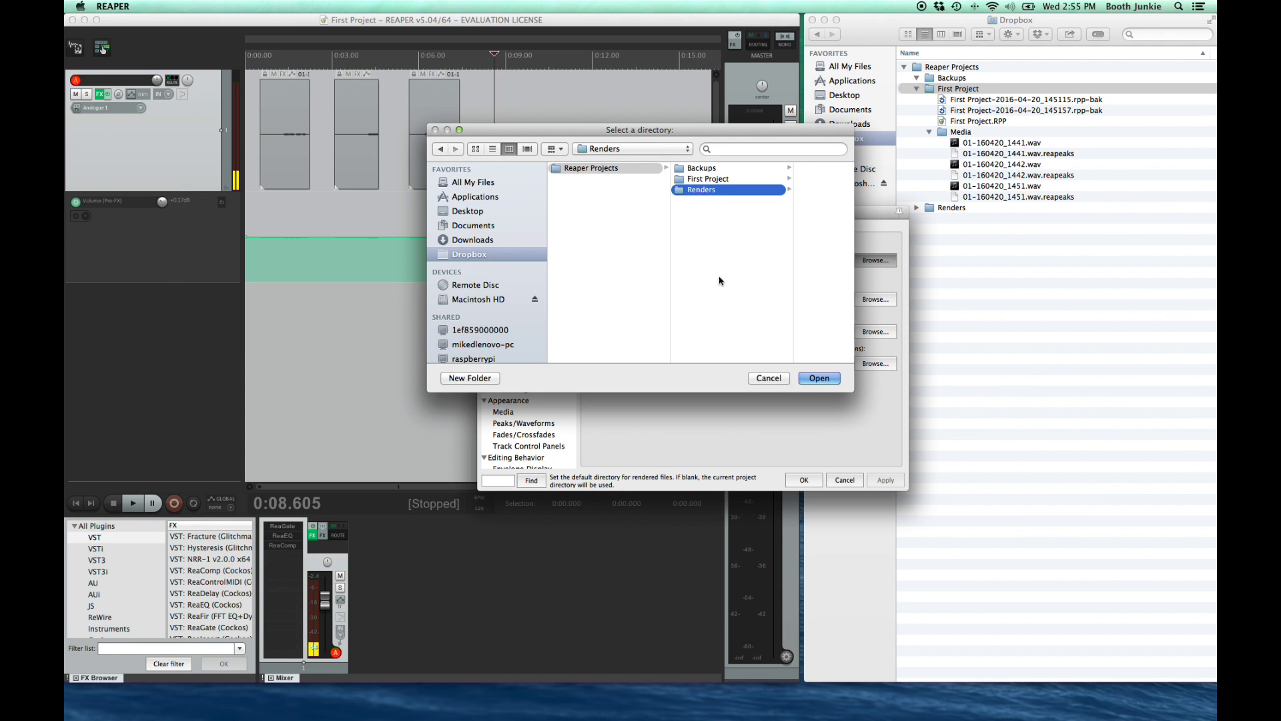
left_click(818, 378)
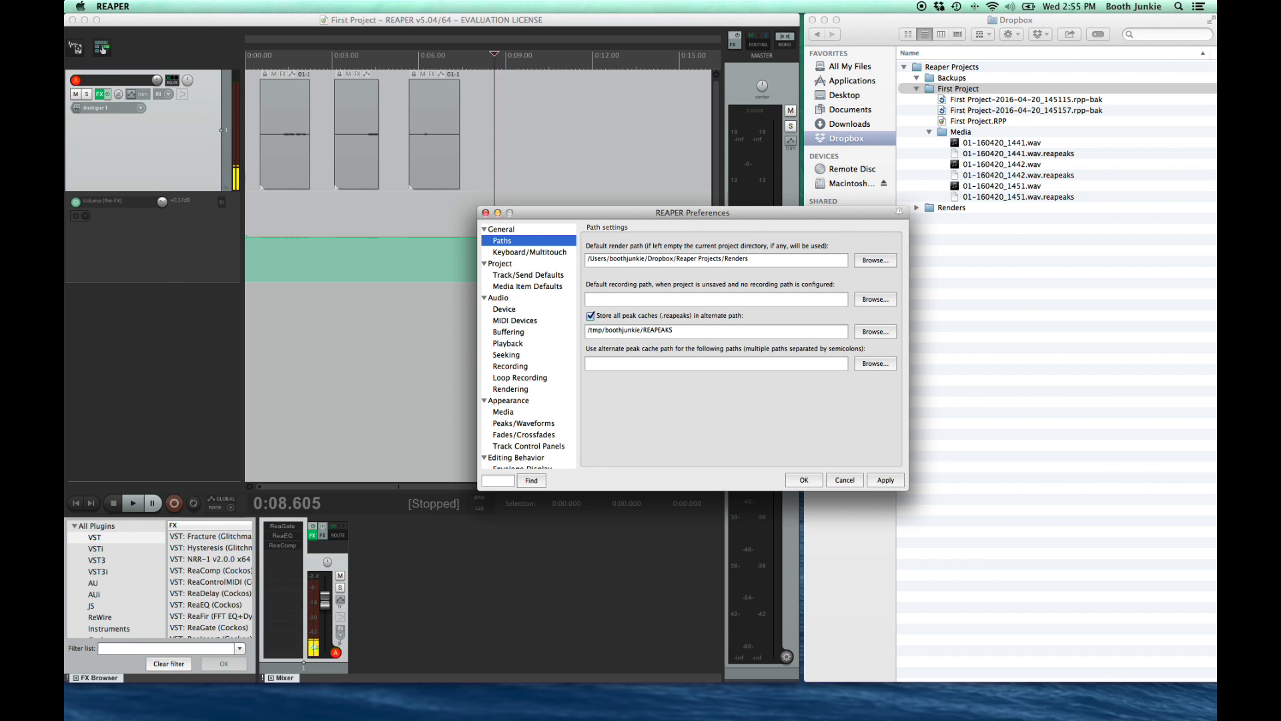
left_click(1056, 363)
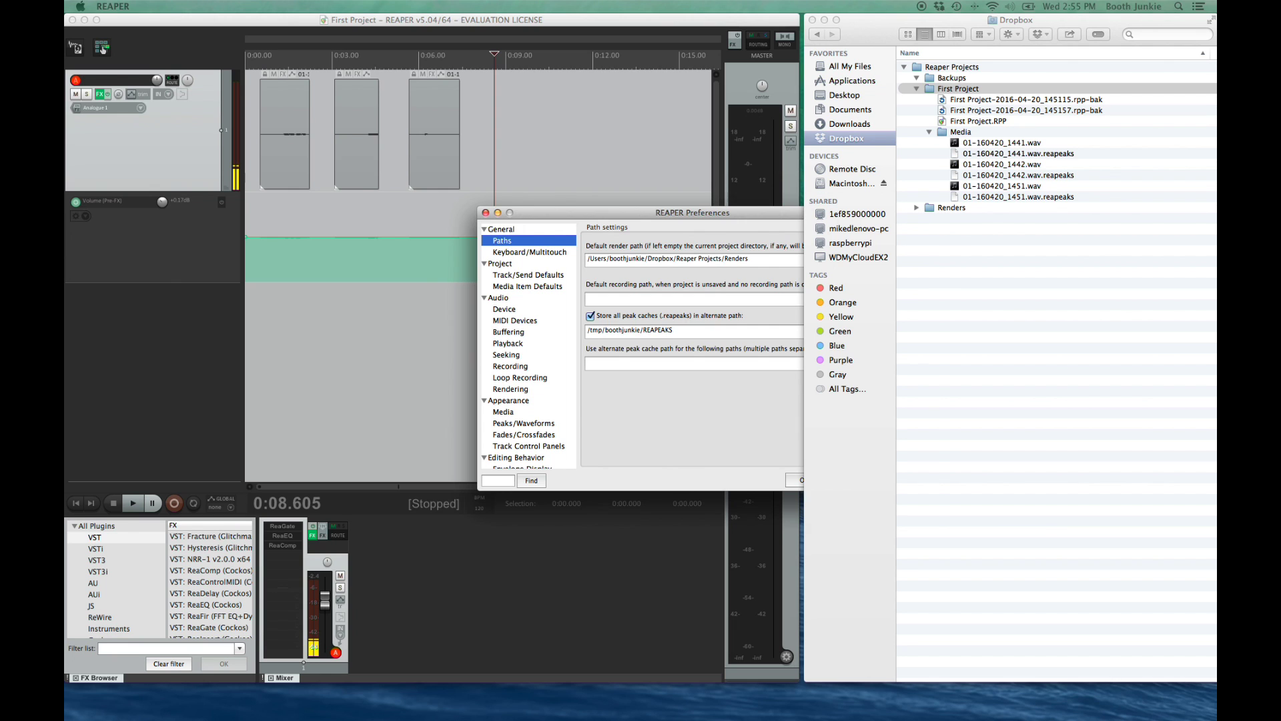
left_click(695, 217)
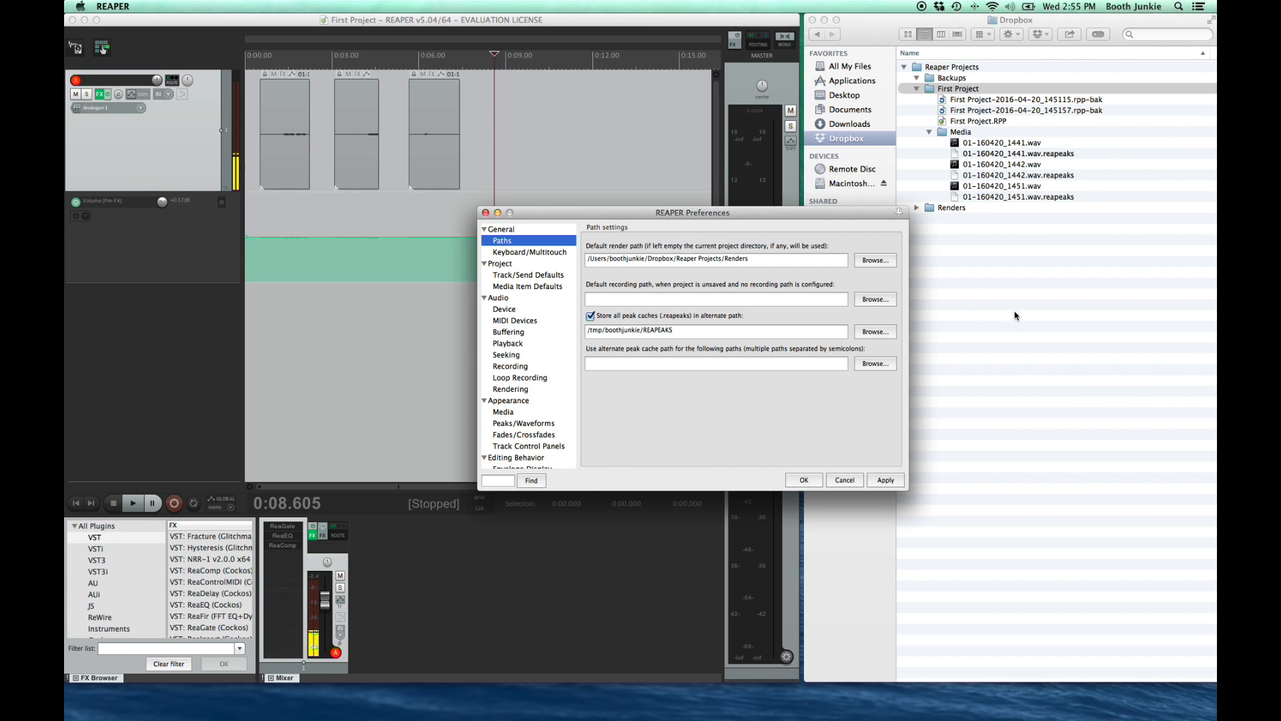
Set the default recording path to a new Uncategorized folder inside Reaper Projects.
left_click(875, 299)
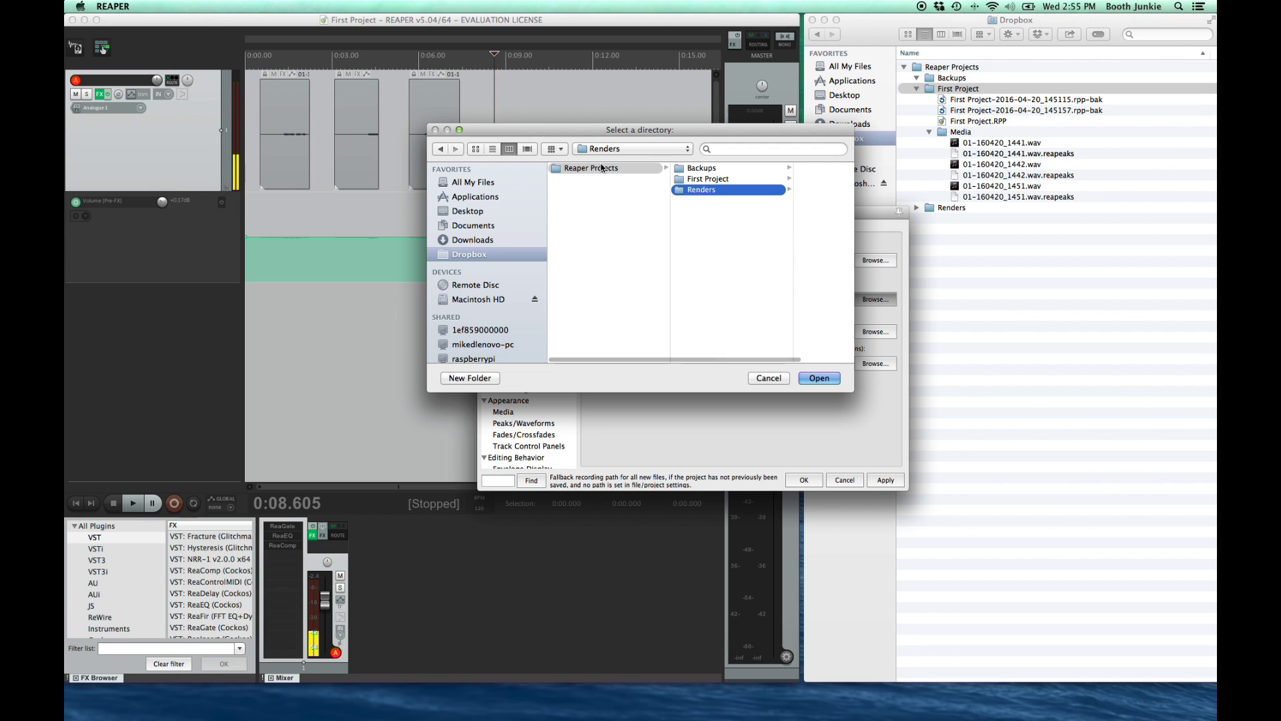
left_click(601, 168)
left_click(480, 377)
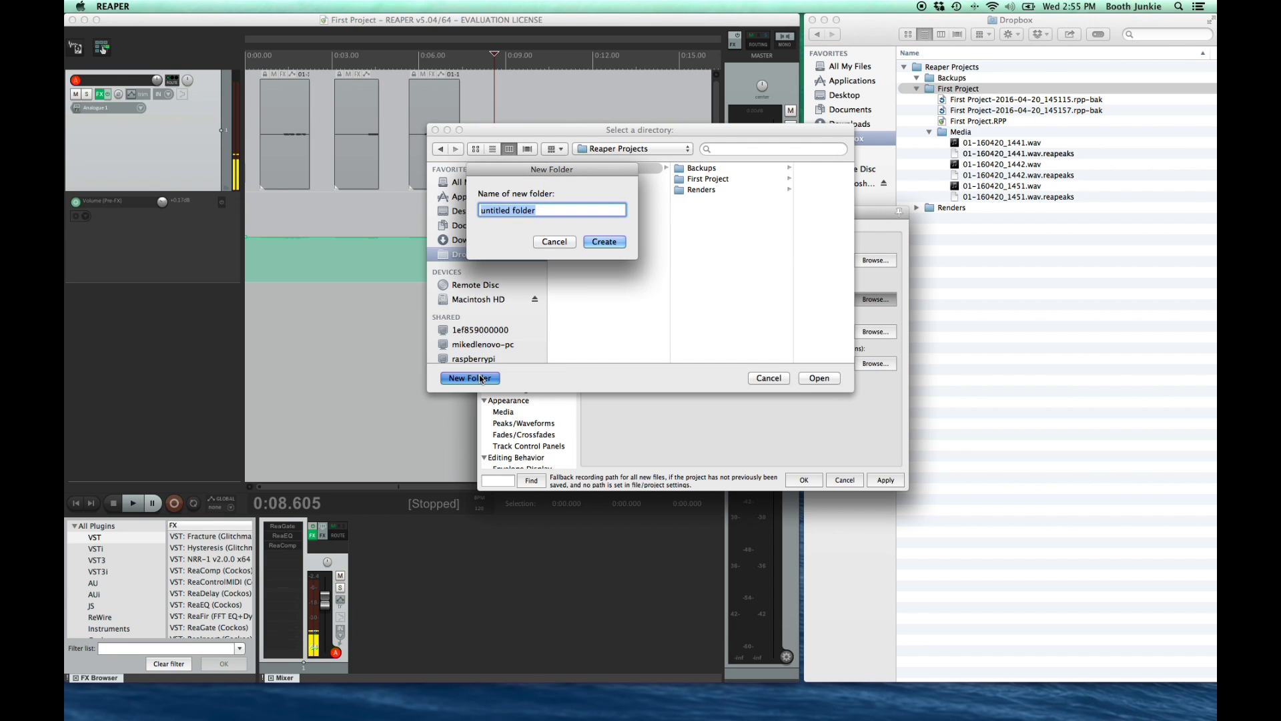
type("Uncategorized")
left_click(599, 242)
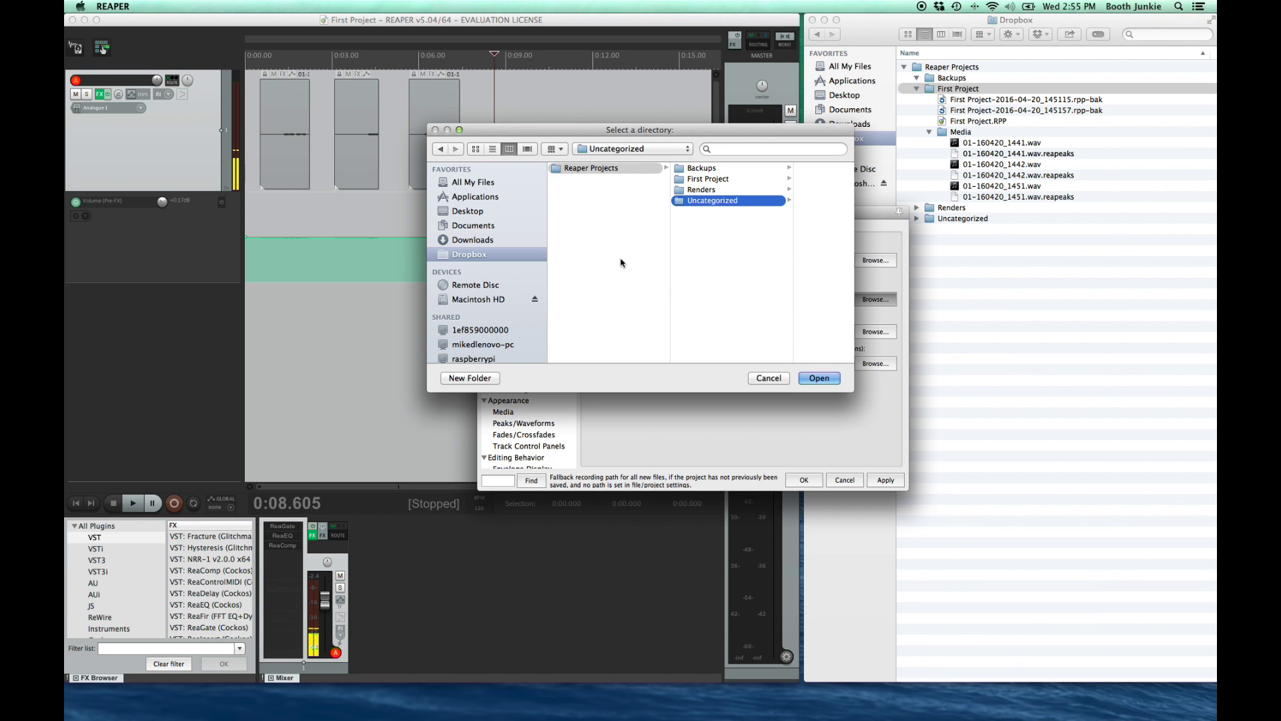
left_click(813, 379)
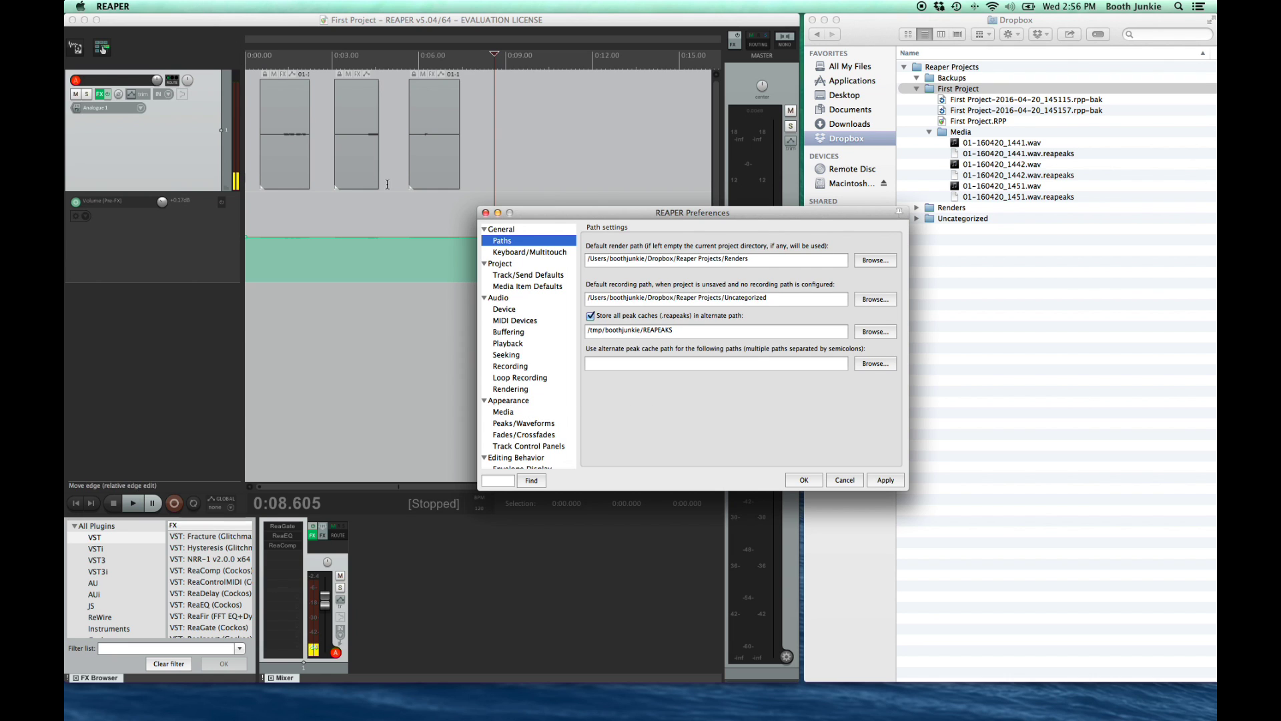
Make the recorded-file name format start with $project- in Recording settings, apply, and close Preferences.
left_click(499, 298)
left_click(520, 367)
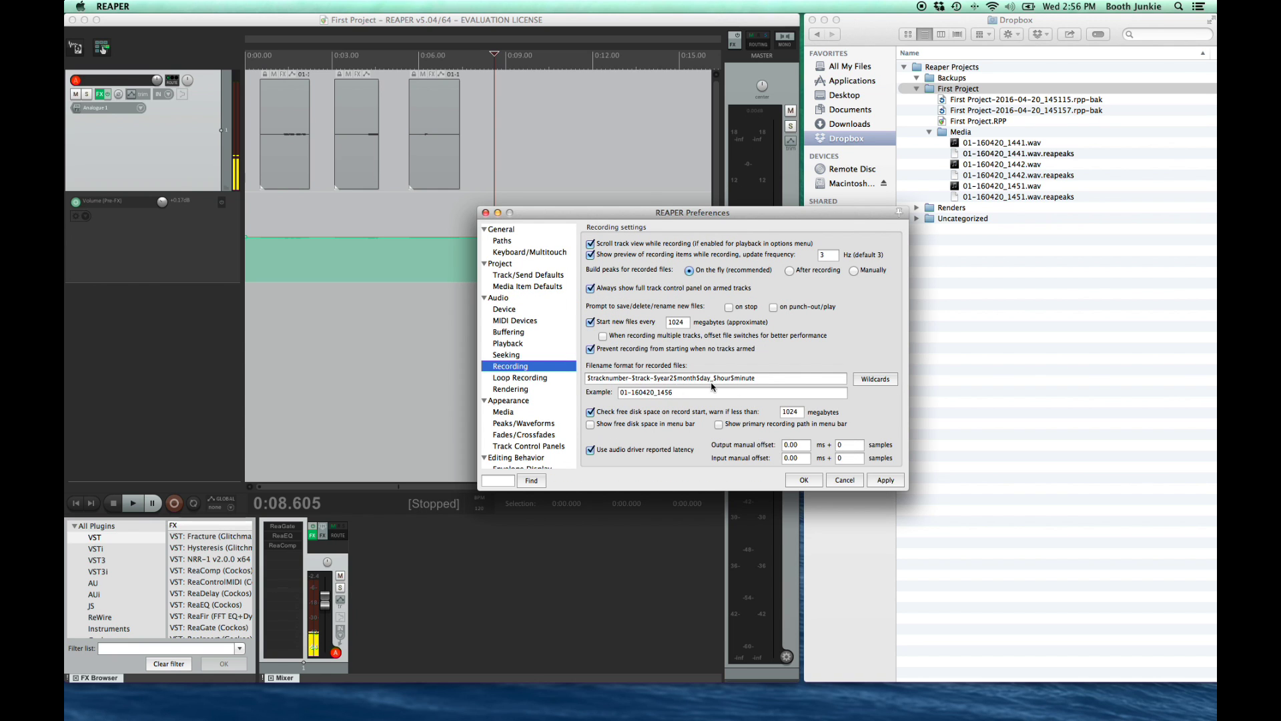
left_click(590, 381)
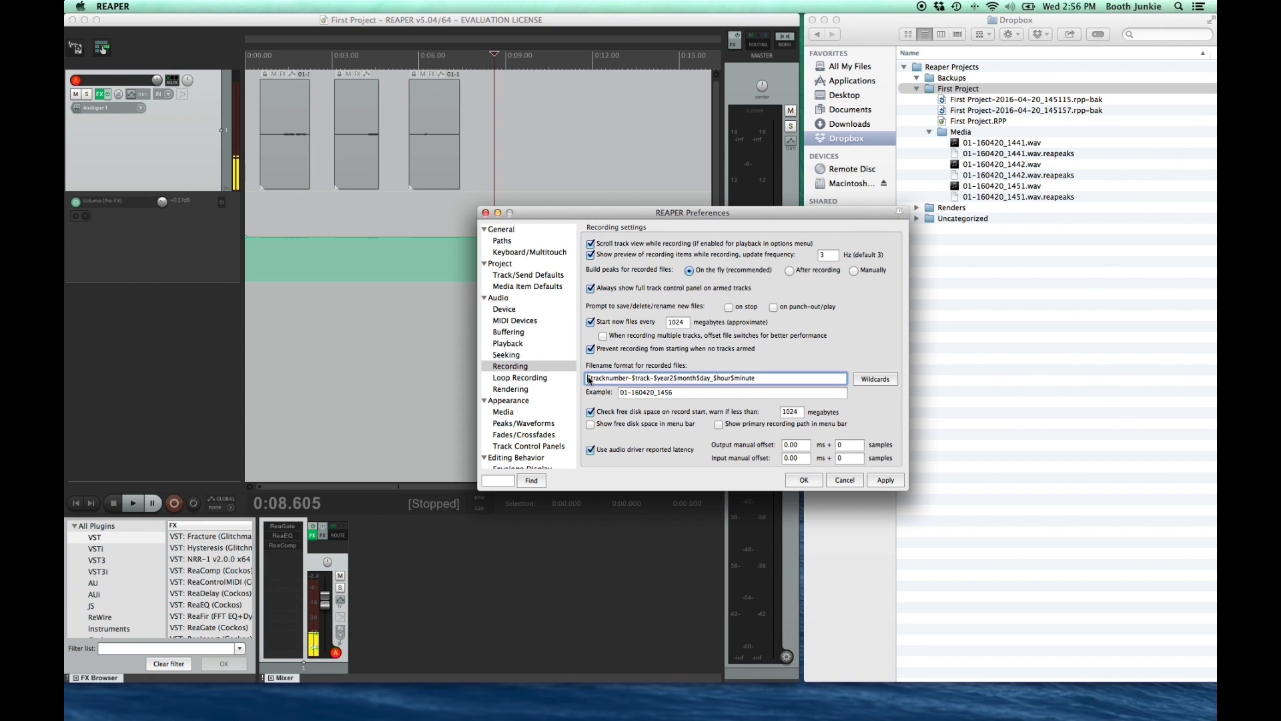
left_click(875, 380)
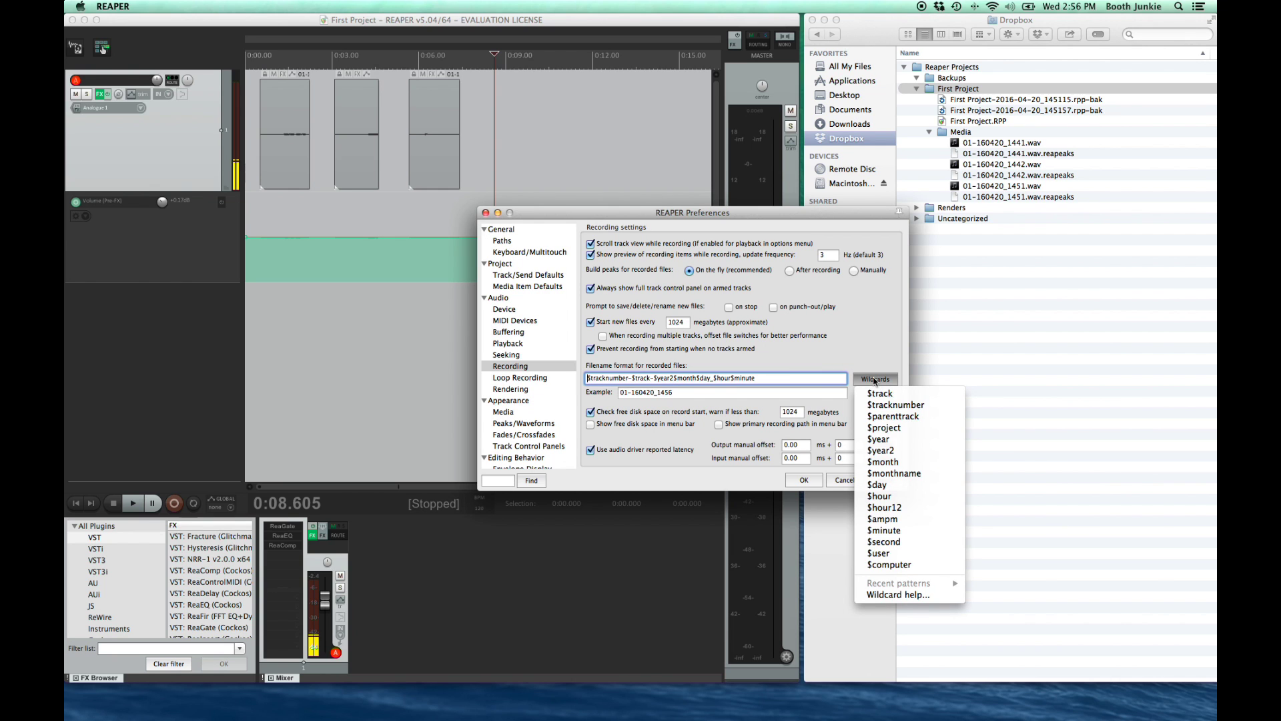
left_click(881, 428)
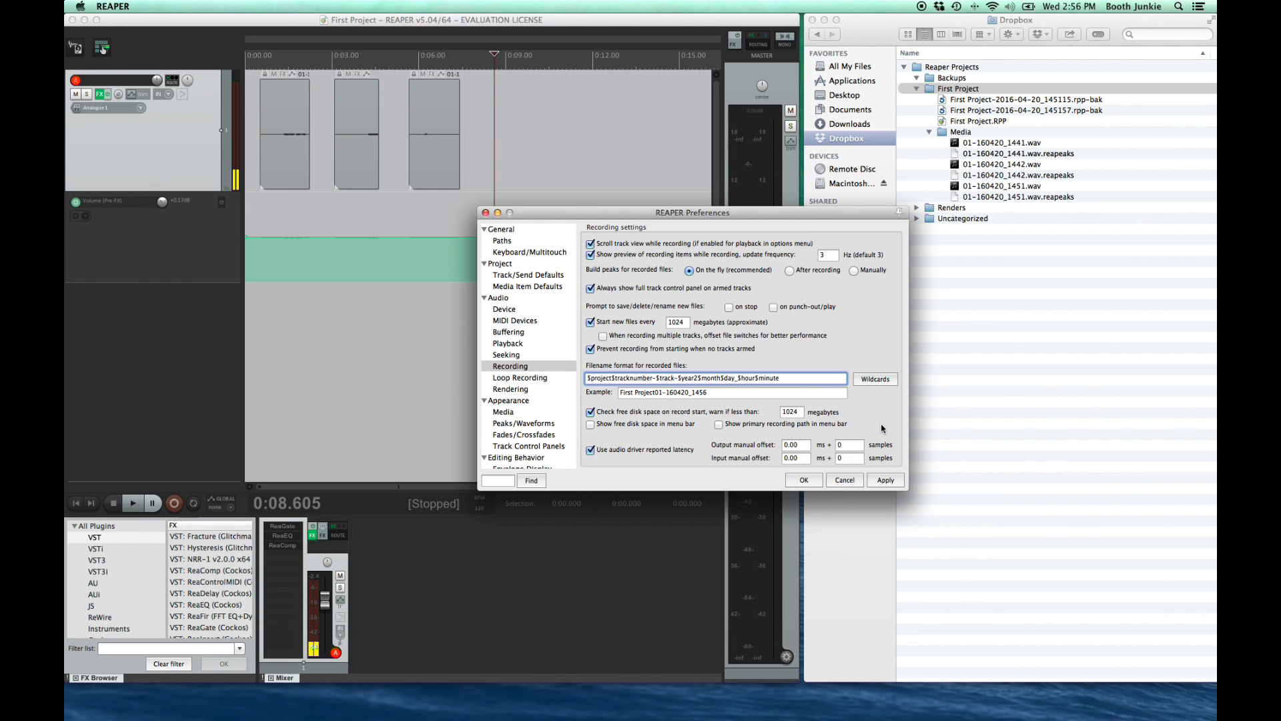
type("-")
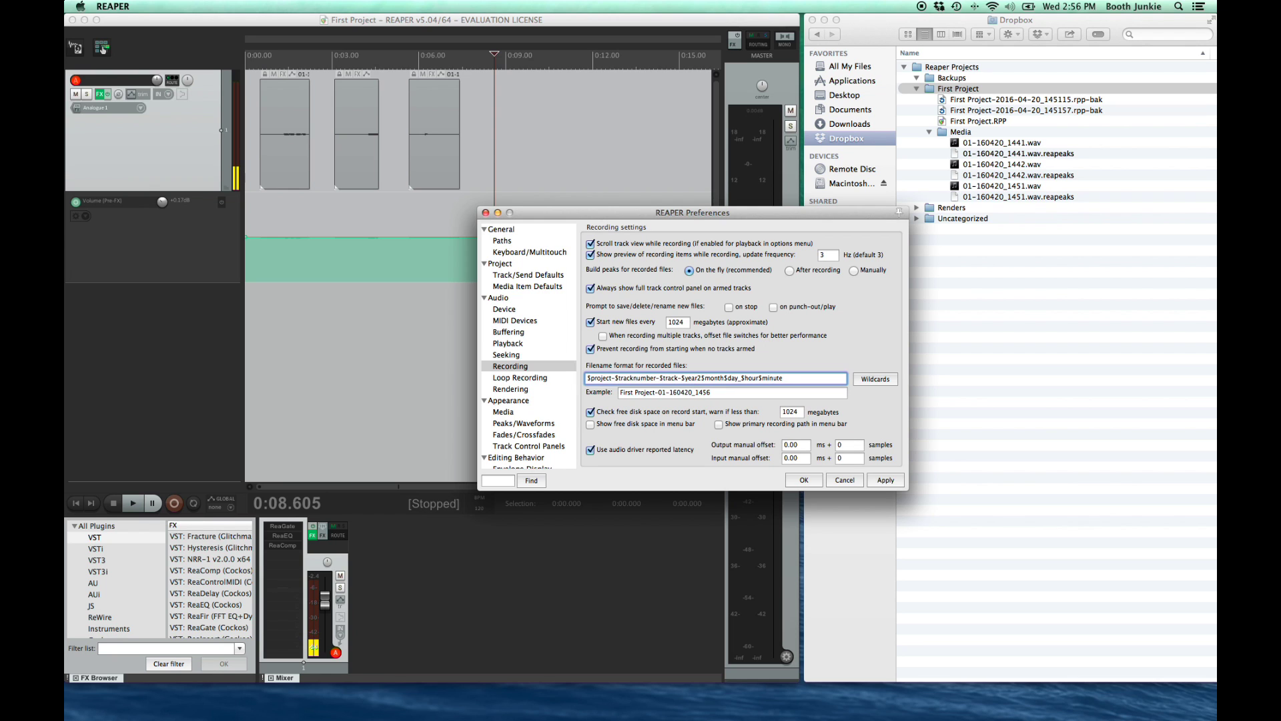
left_click(886, 481)
left_click(805, 481)
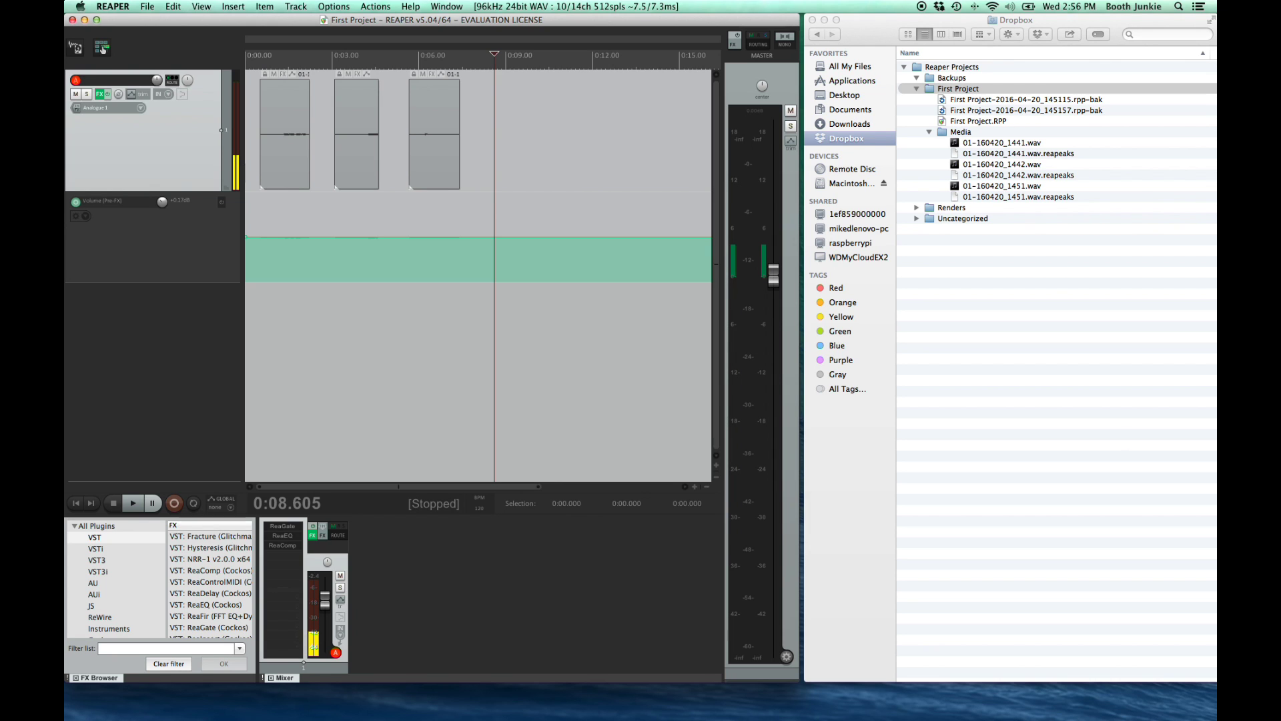
Start a new project and save it as Second Project in its own subfolder.
left_click(897, 465)
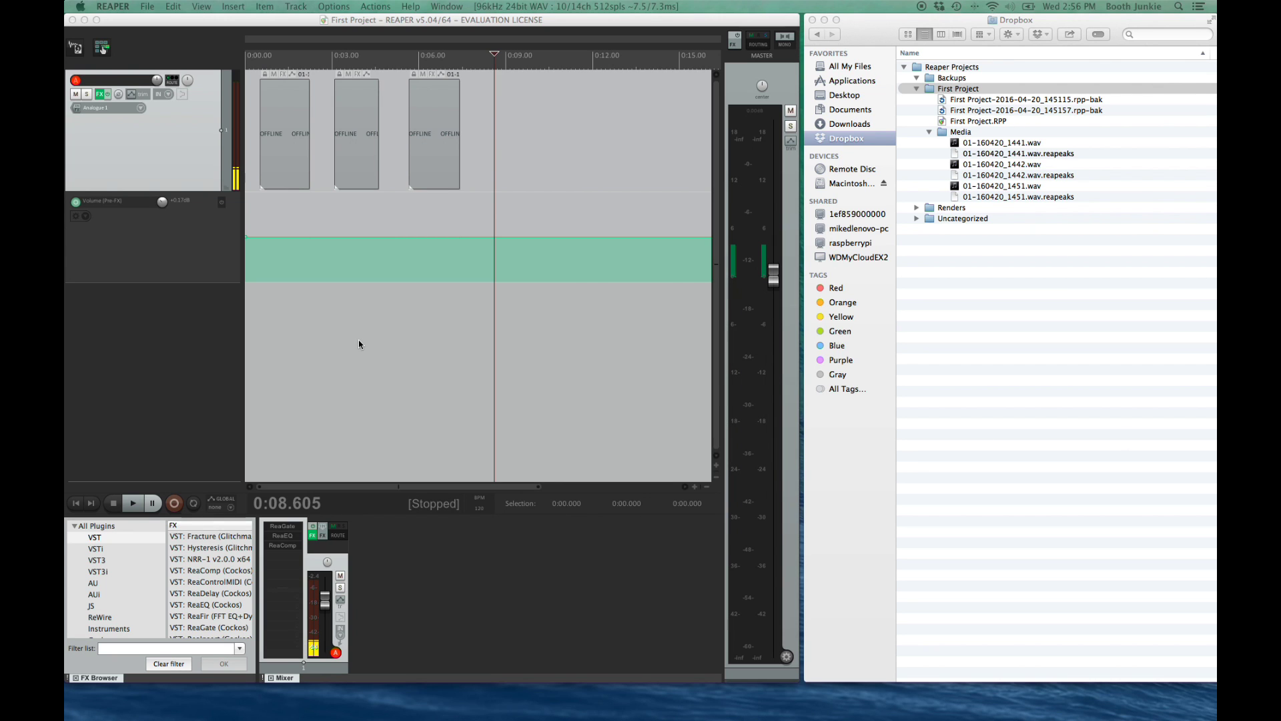
left_click(147, 7)
left_click(157, 28)
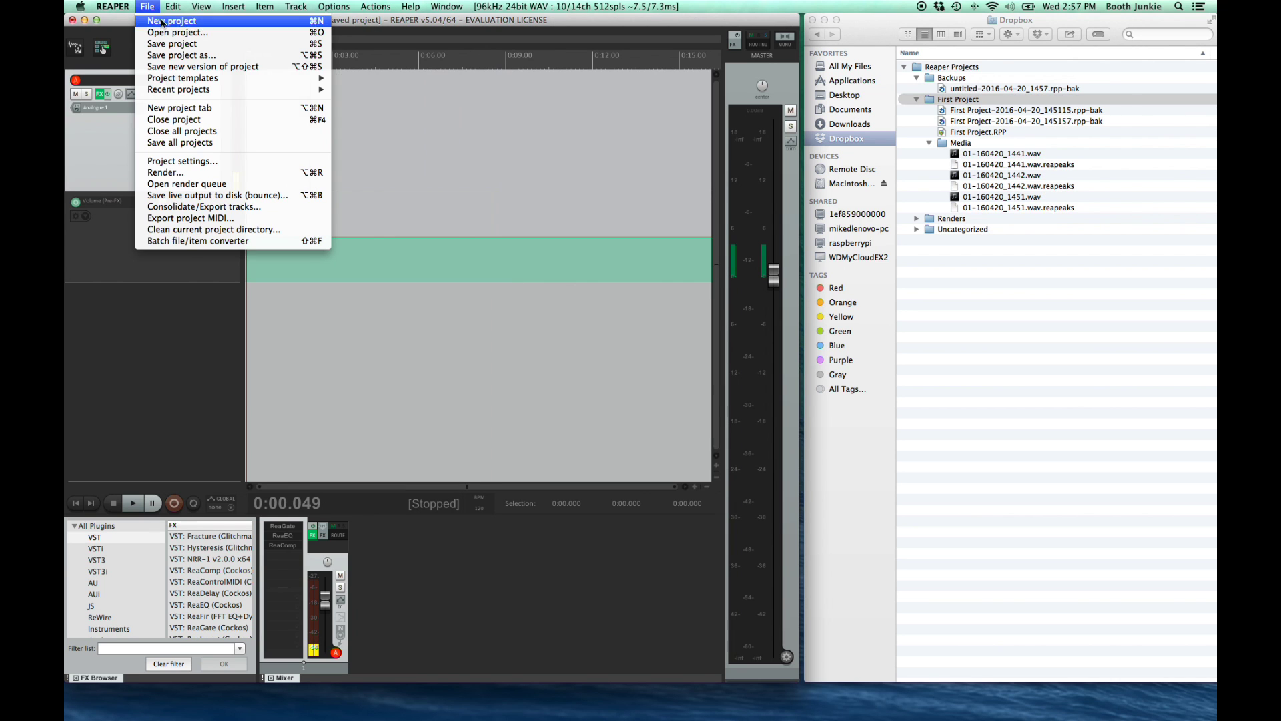
left_click(671, 242)
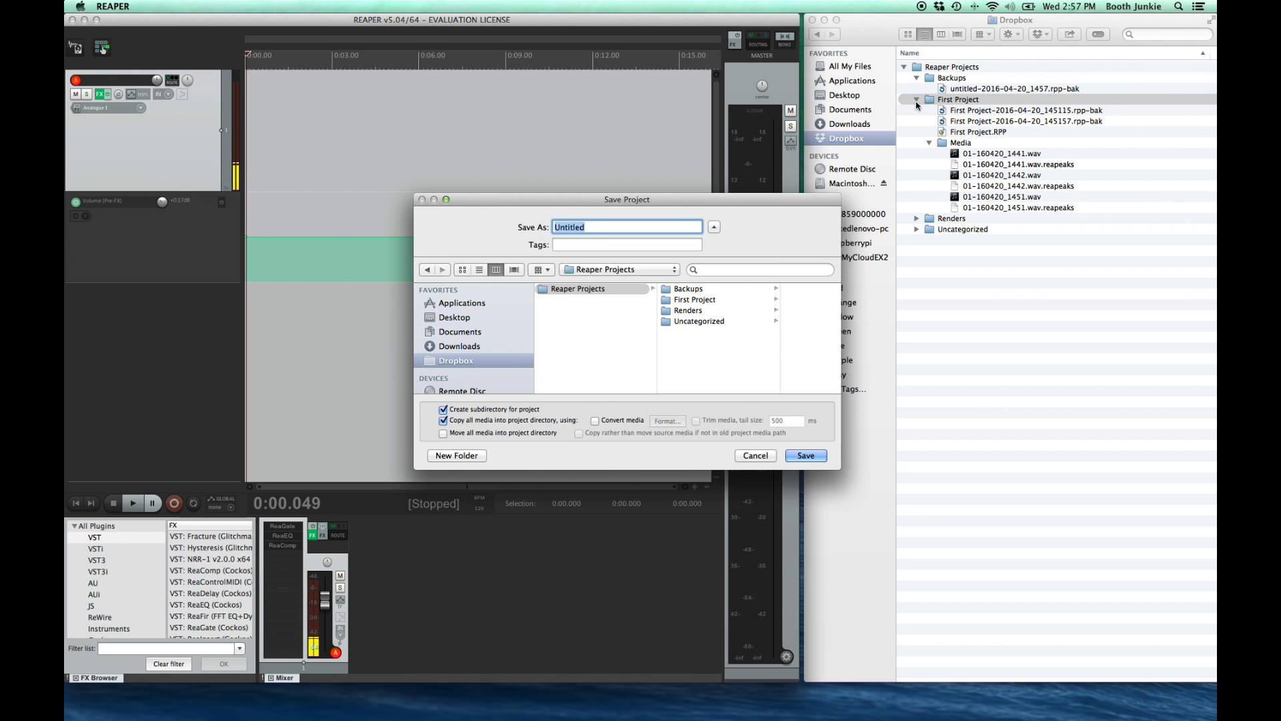
type("Second Project")
key("Return")
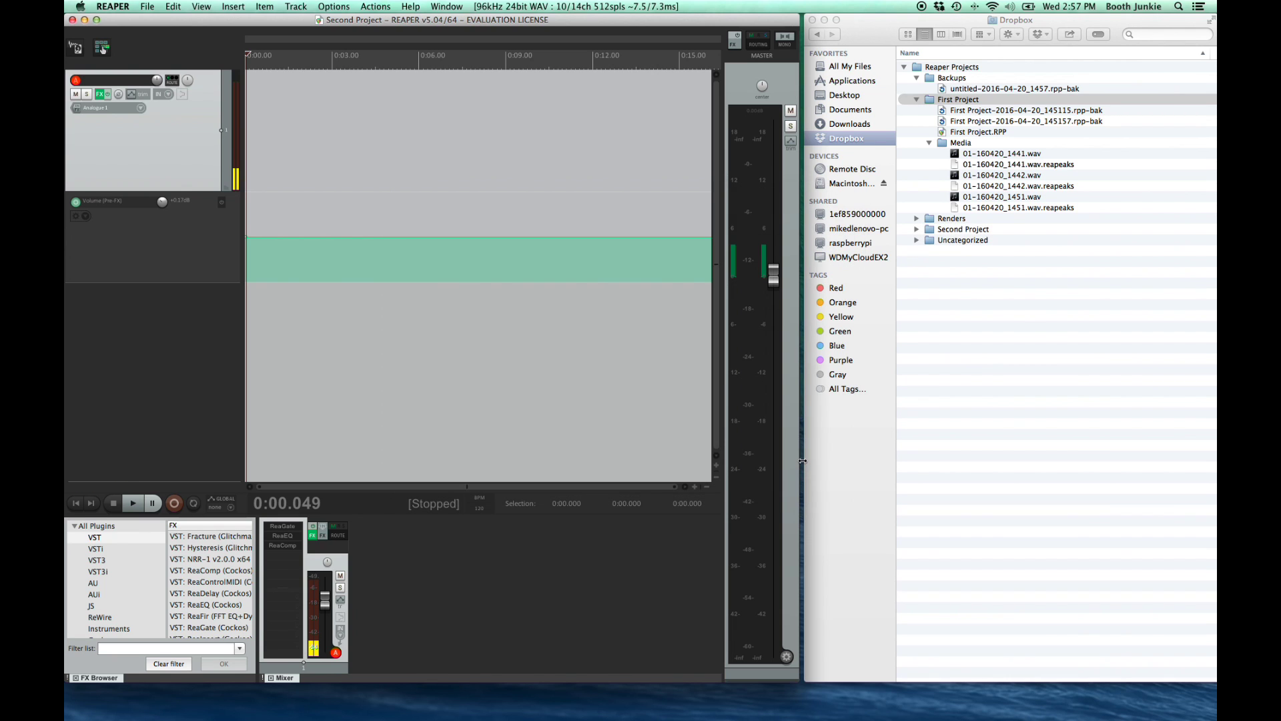
In Finder, expand the Second Project folder and collapse the First Project and Backups folders.
left_click(917, 229)
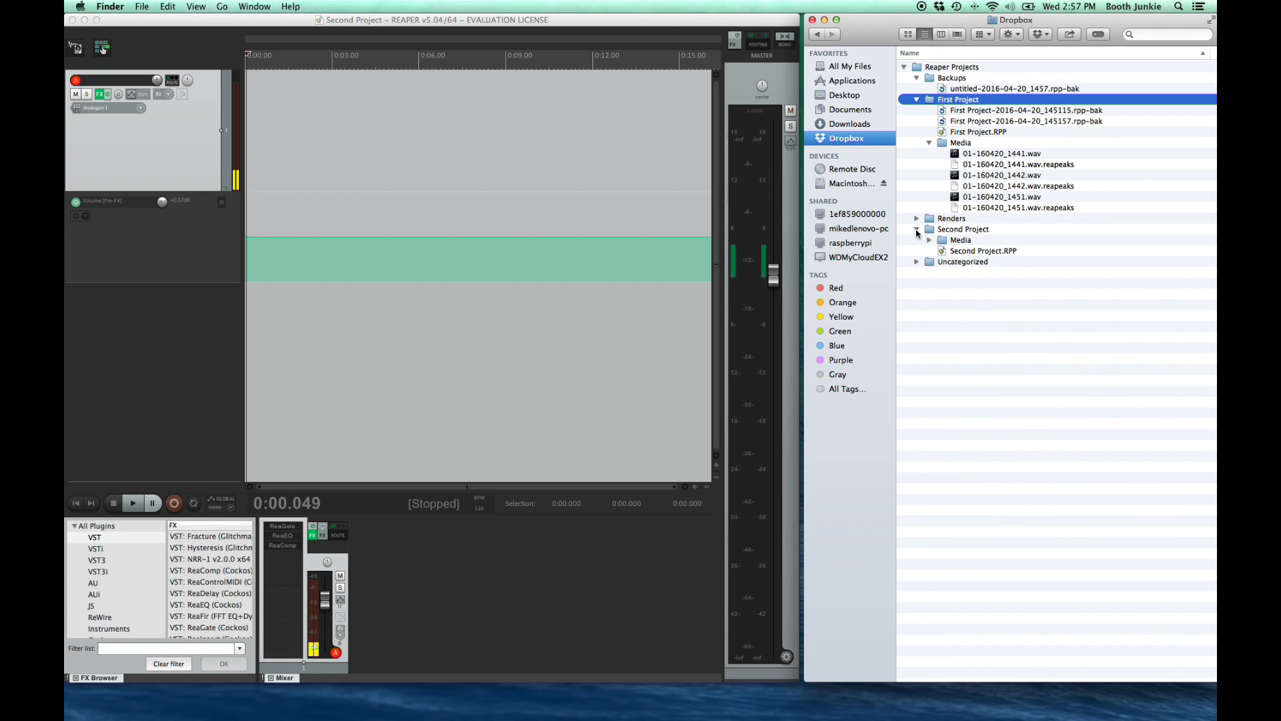
left_click(917, 99)
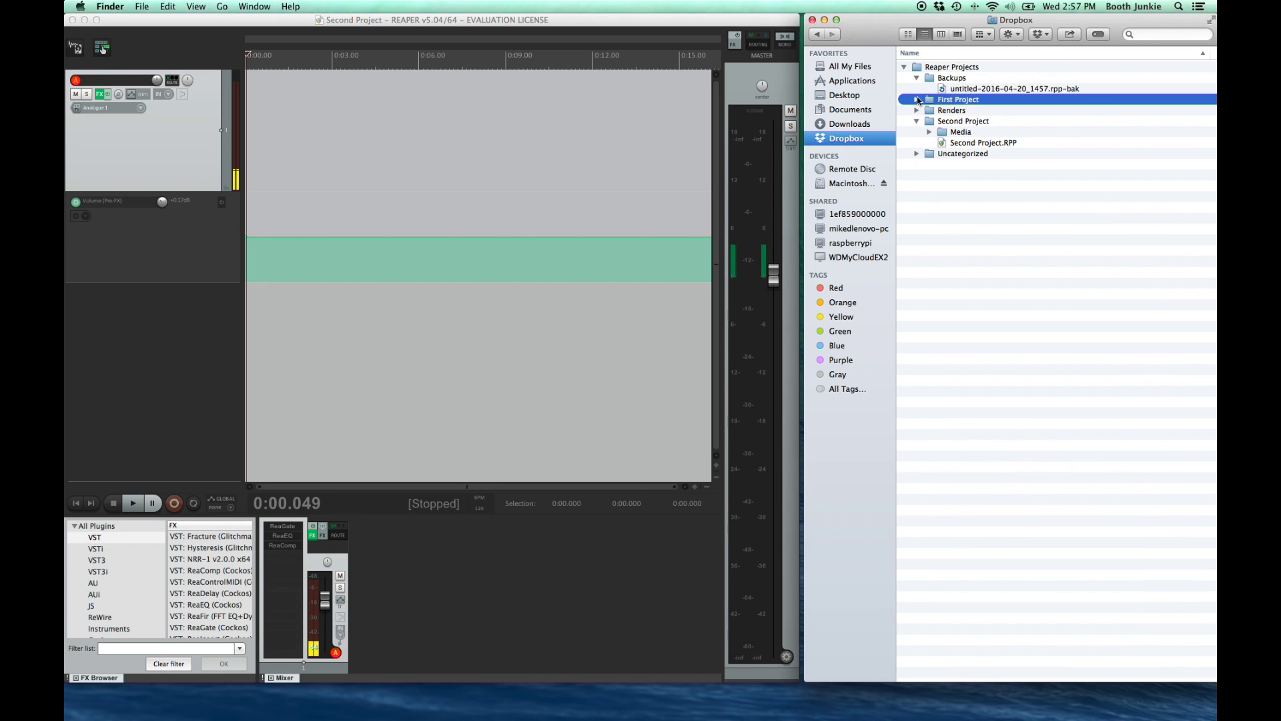
left_click(917, 78)
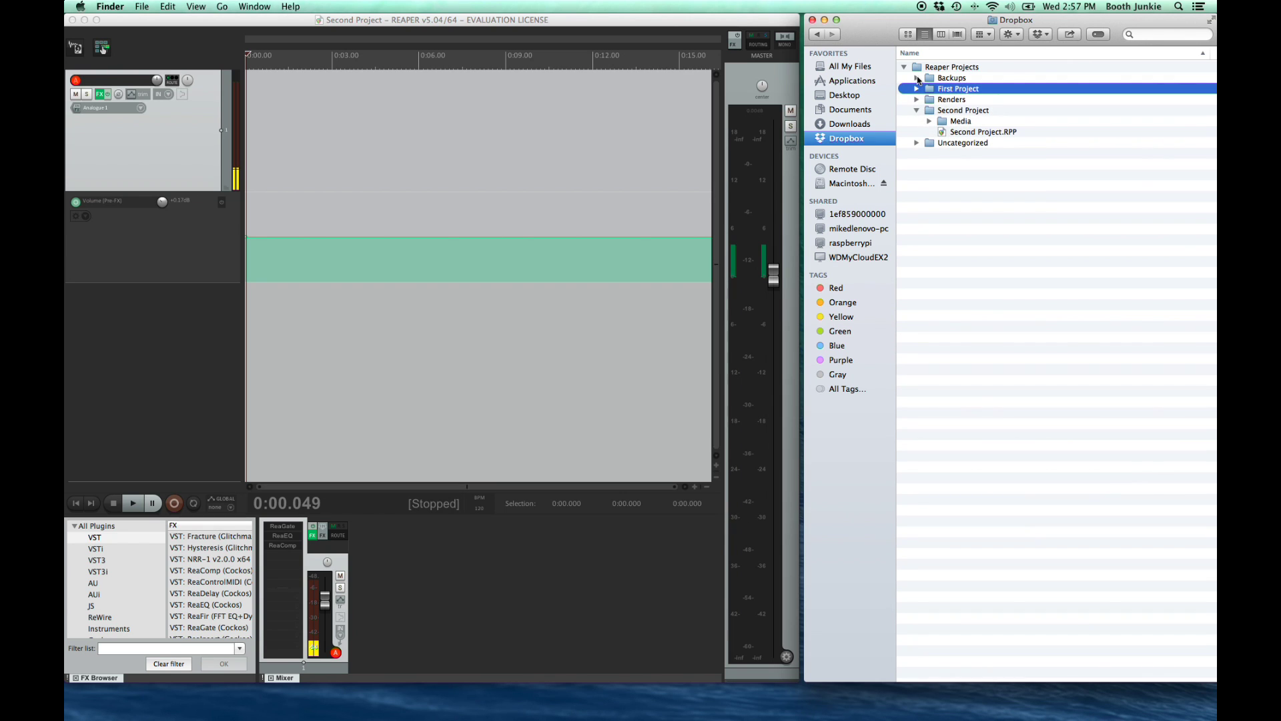
Record two short takes near the start of Second Project's timeline, then save the project.
left_click(929, 121)
left_click(271, 107)
key("super+r")
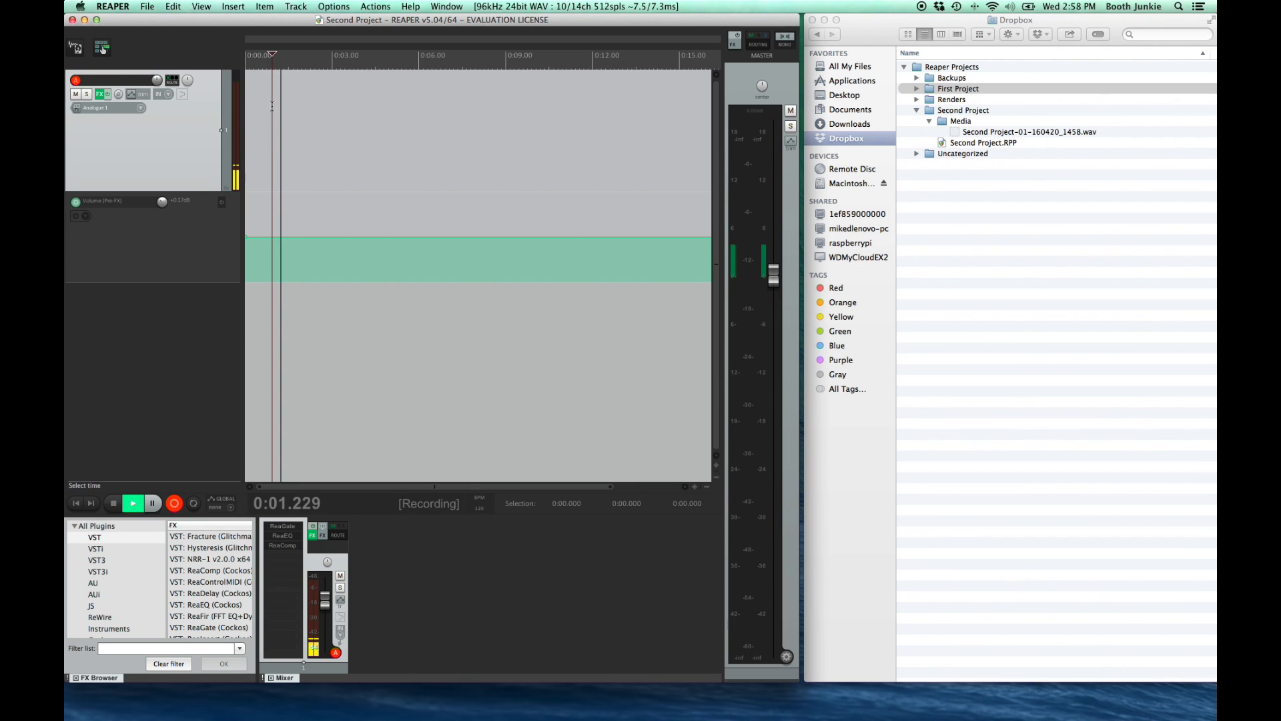
key("space")
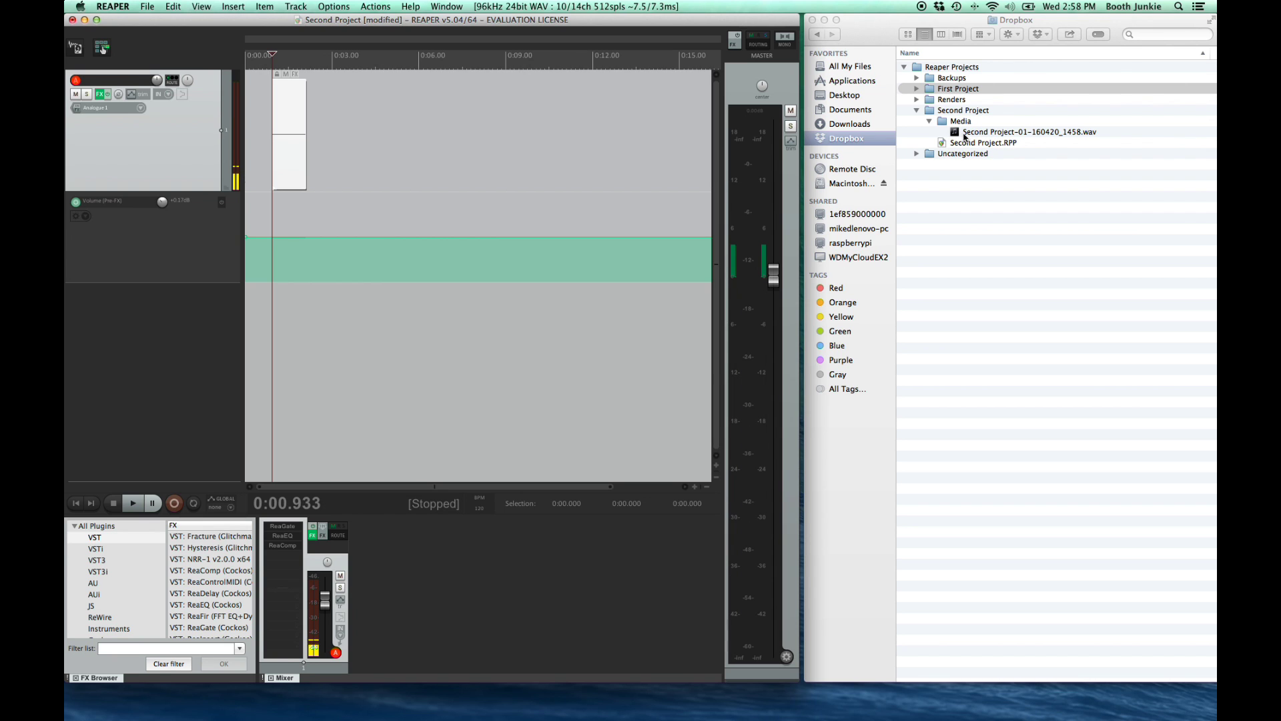
left_click(320, 108)
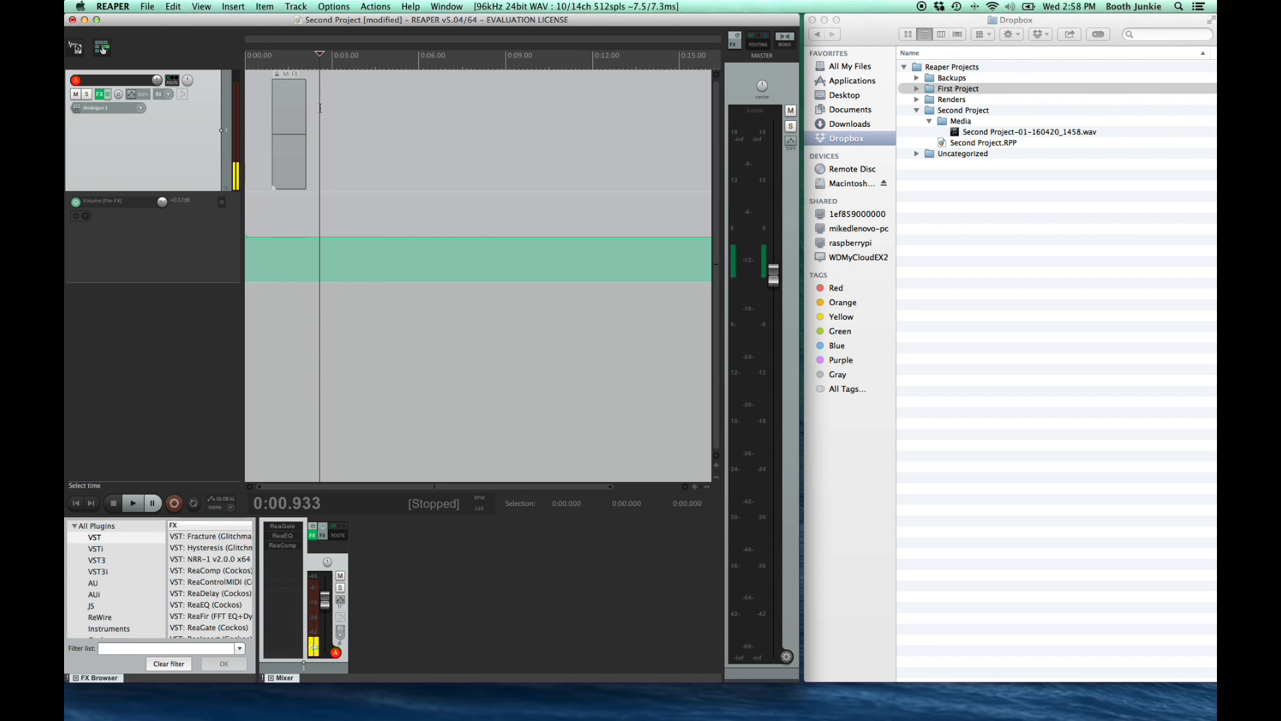
key("super+r")
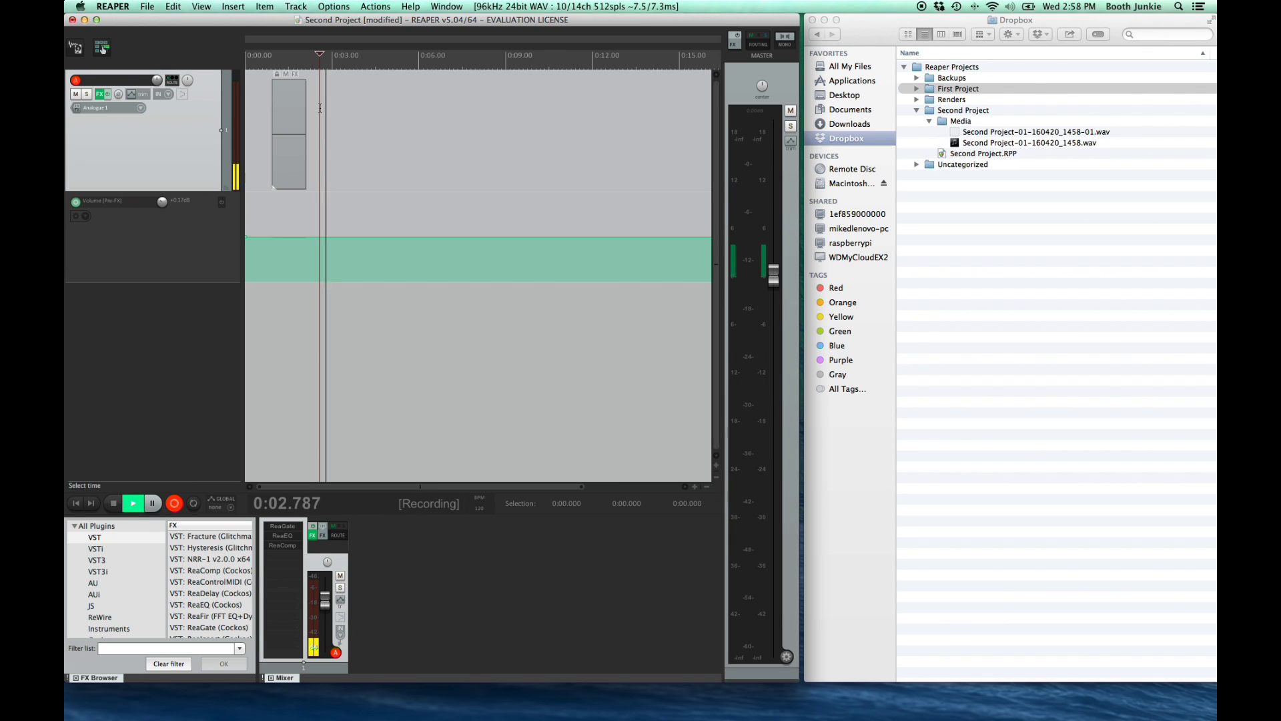
key("space")
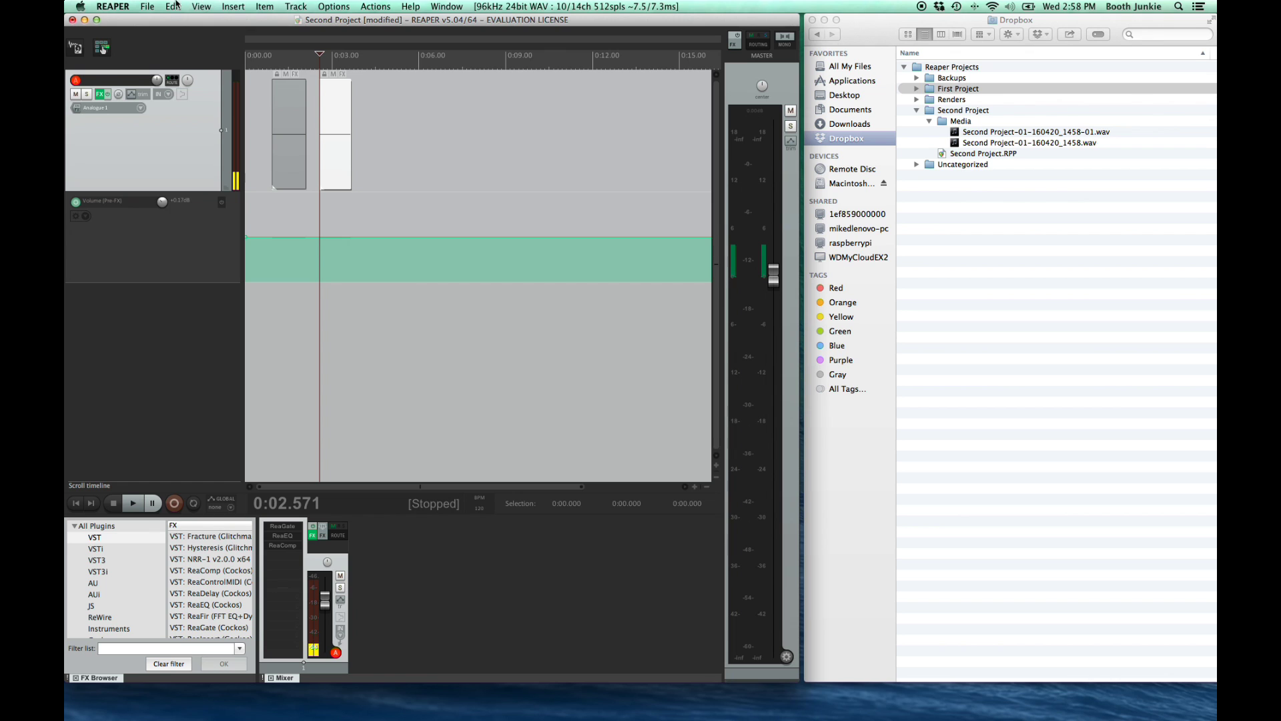
left_click(153, 8)
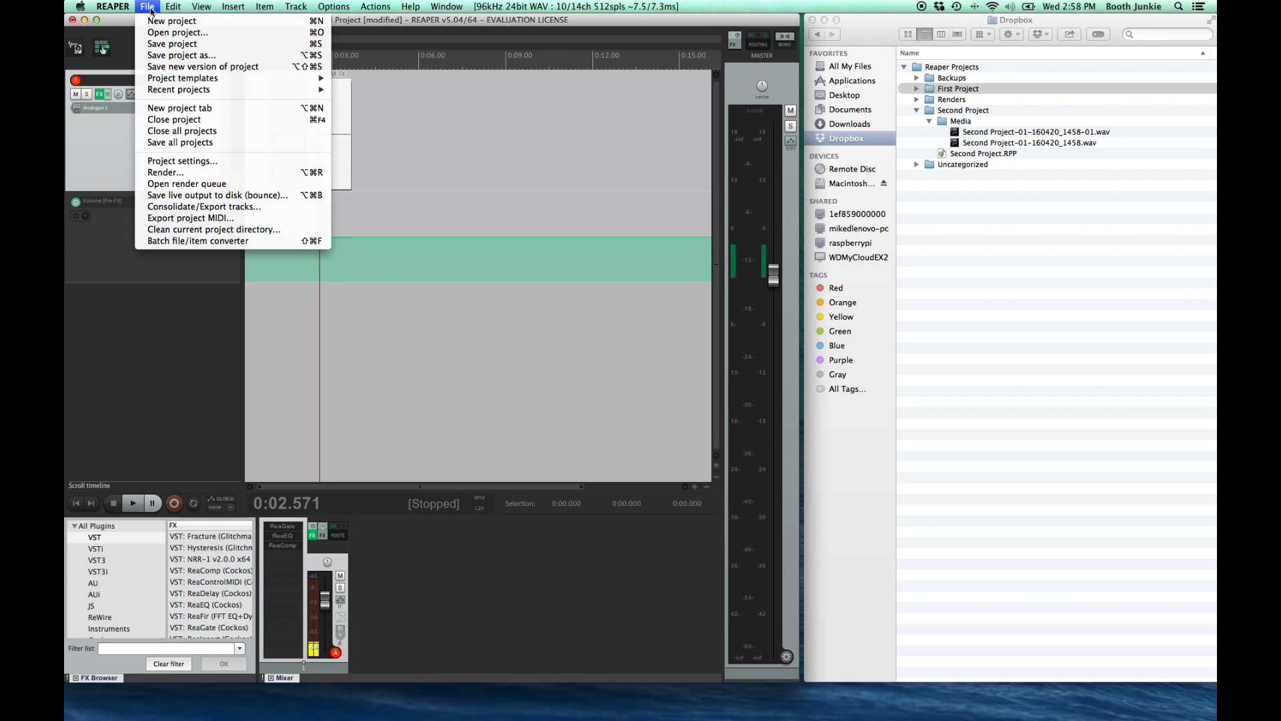
left_click(160, 44)
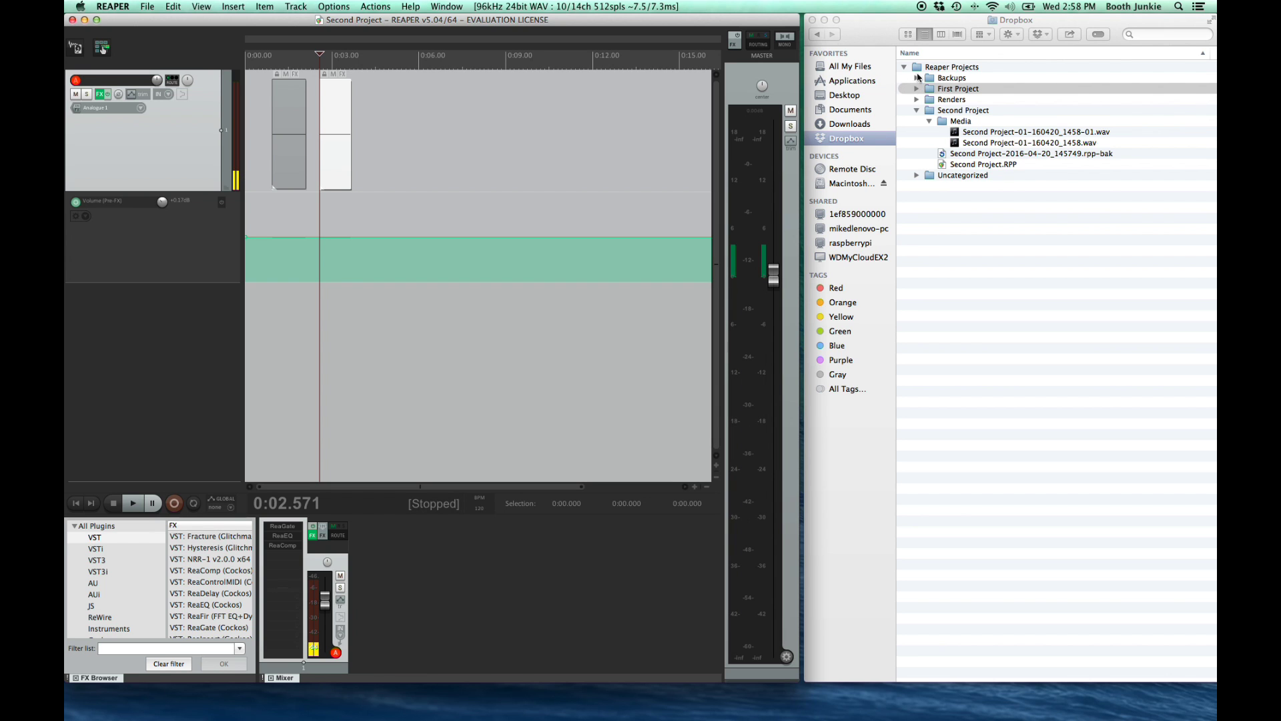
Find the Second Project .rpp-bak in Finder's Backups folder, then collapse Backups and Second Project.
left_click(917, 78)
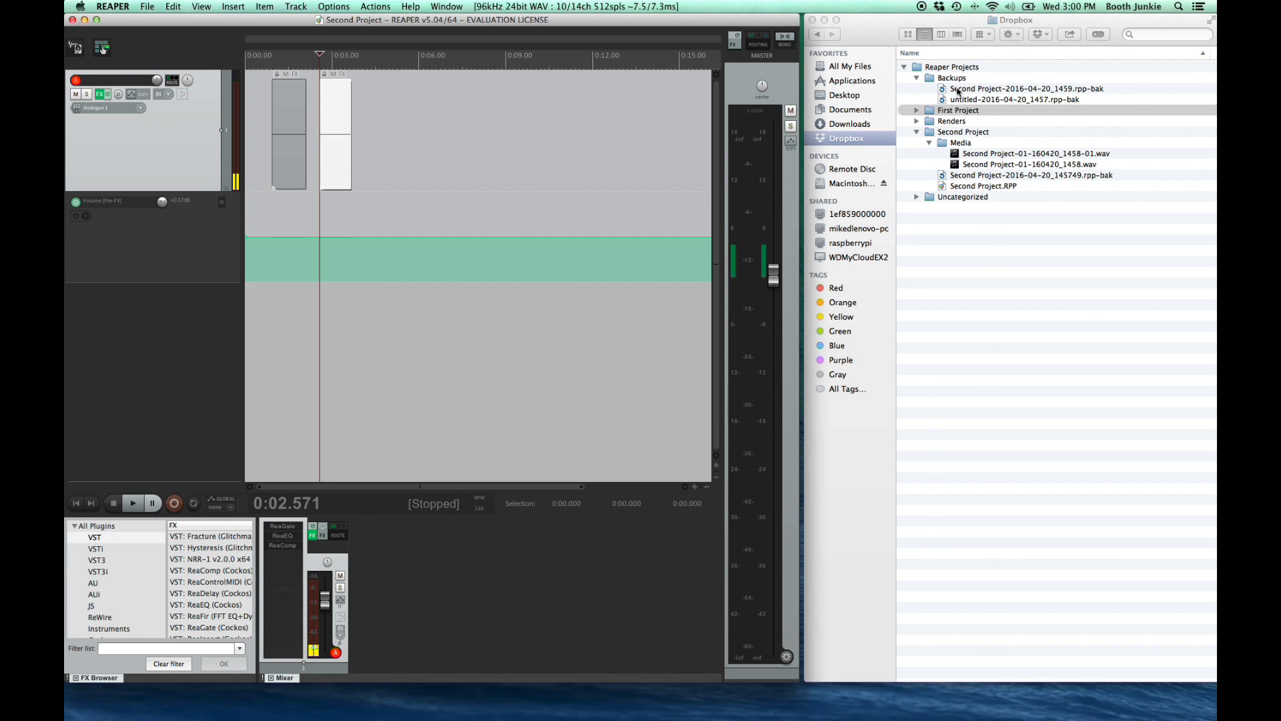
left_click(958, 92)
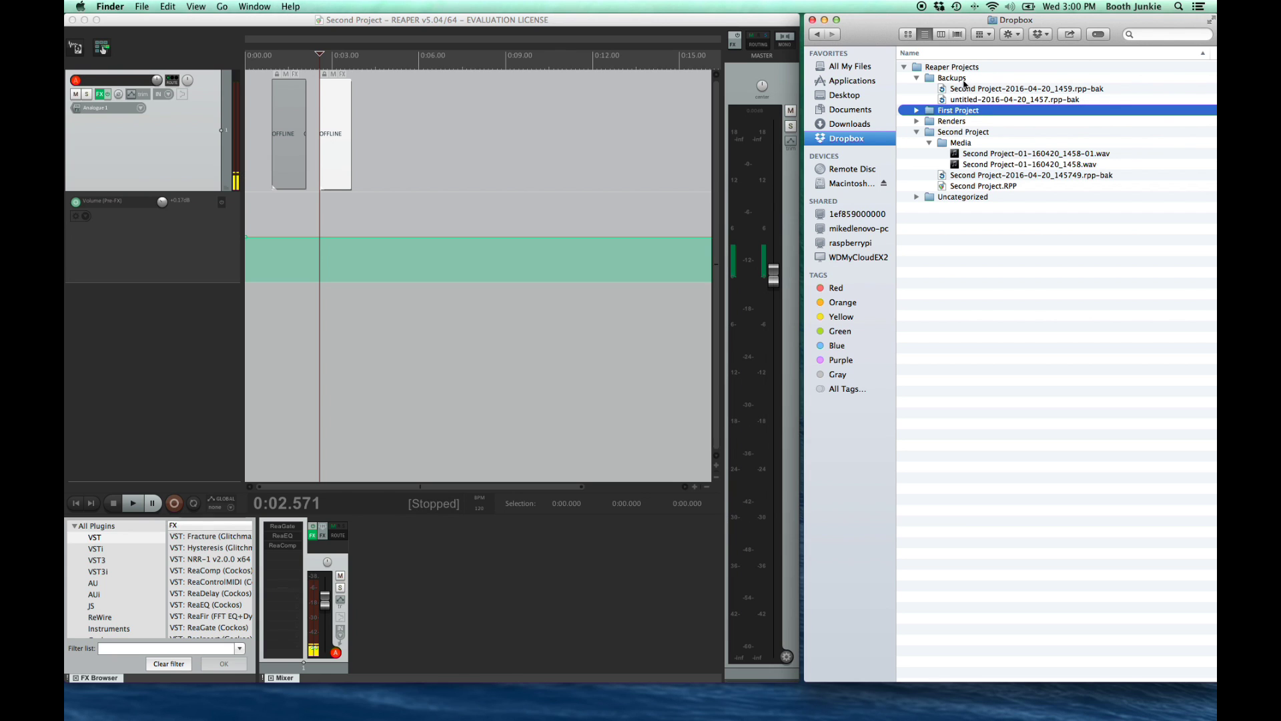
left_click(963, 89)
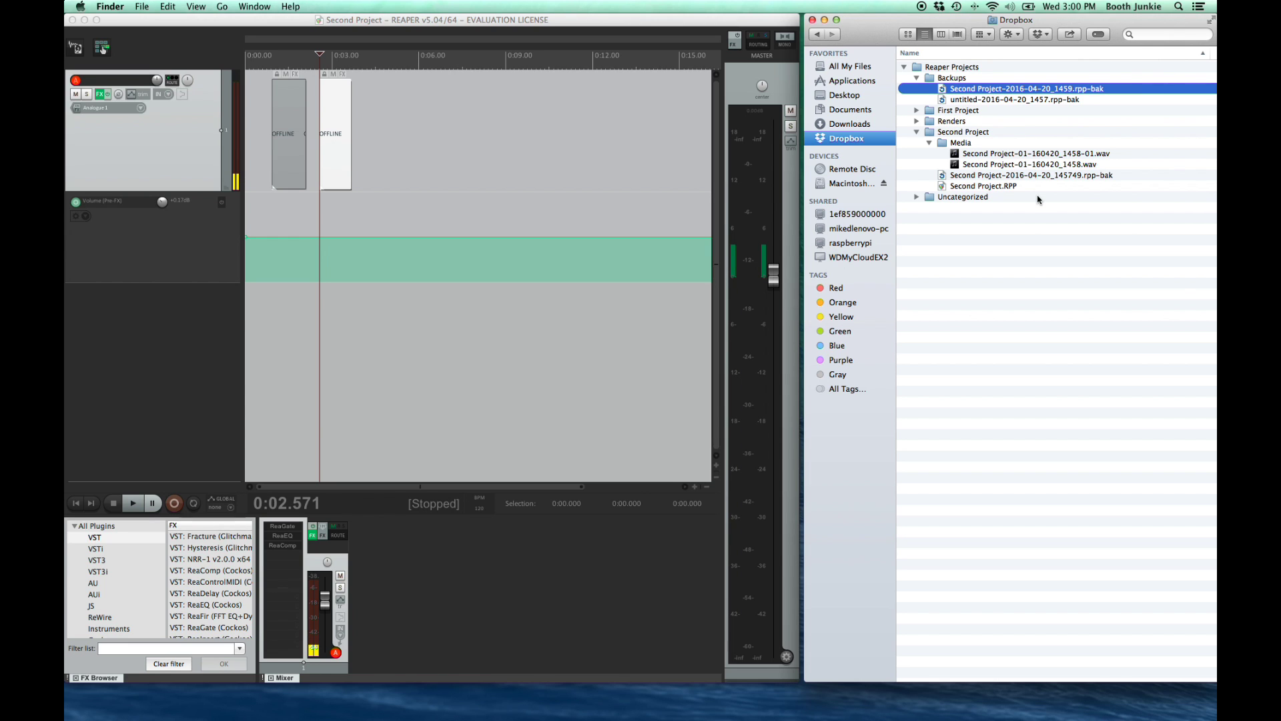
left_click(918, 78)
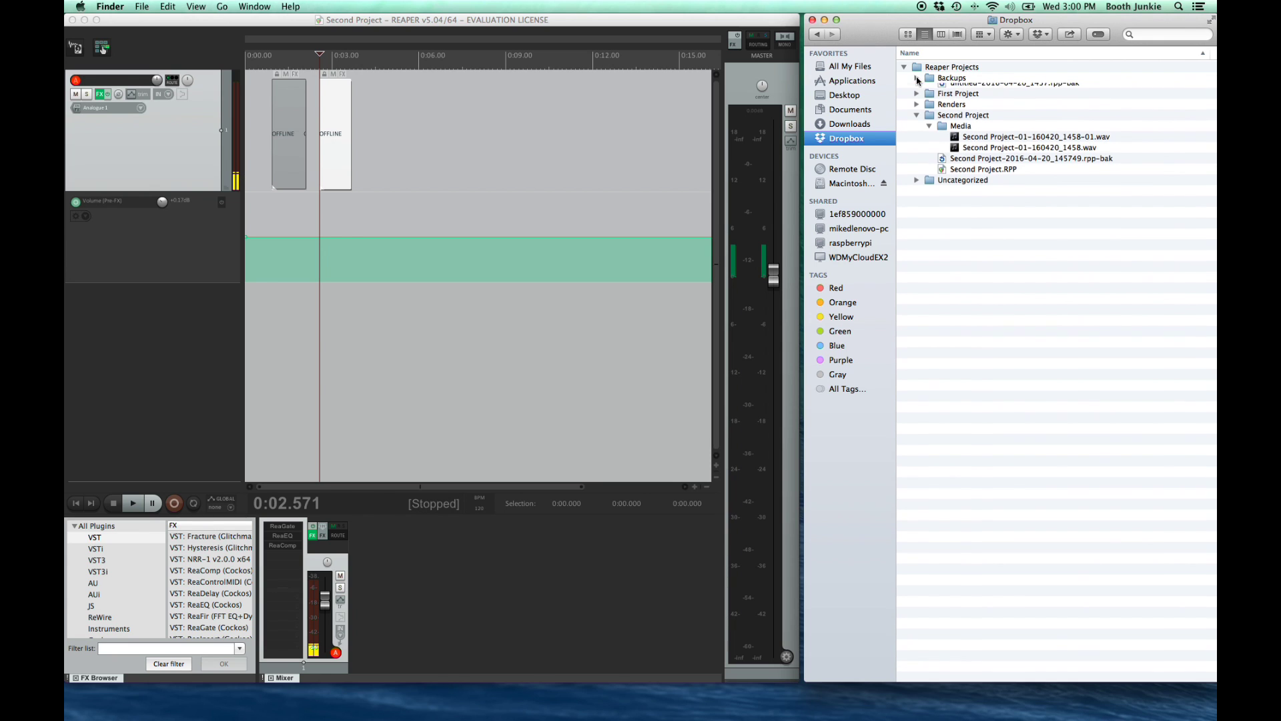
left_click(918, 110)
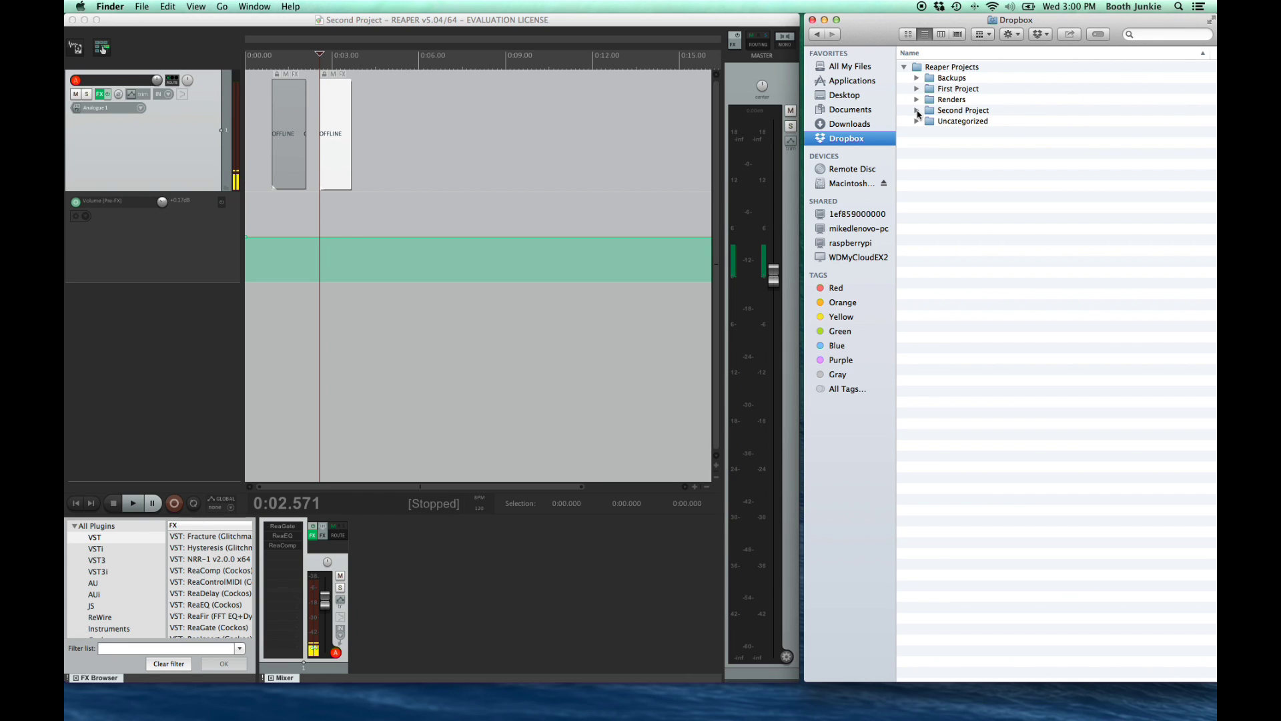